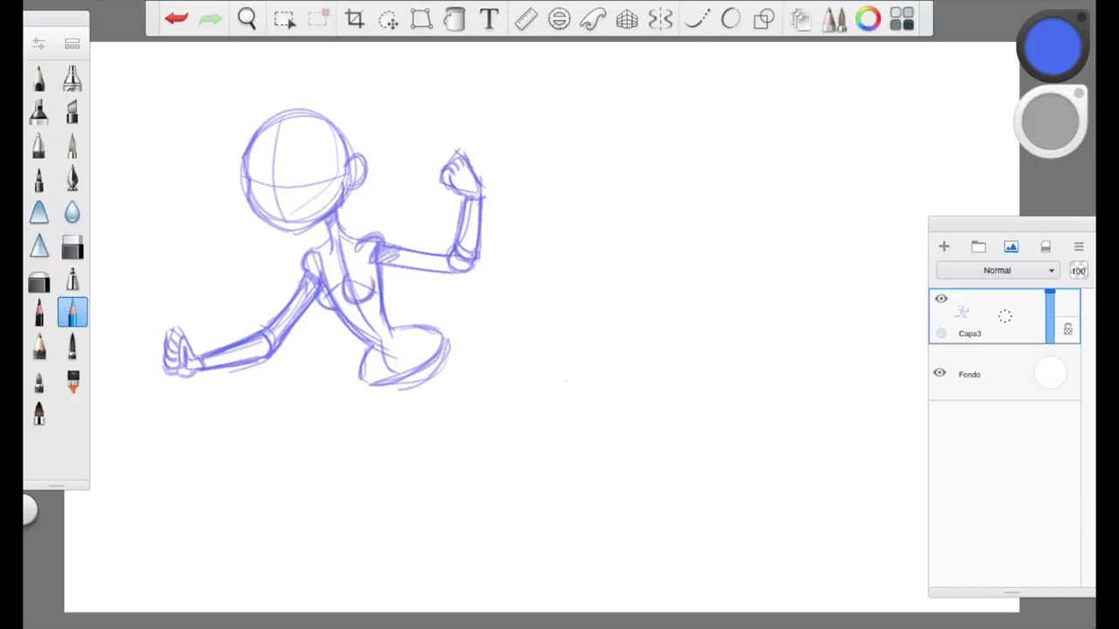
Sketch a curved headband with a central peak across the figure's forehead
left_click_drag(249, 164, 346, 166)
left_click_drag(252, 150, 349, 146)
mouse_move(255, 150)
left_mouse_down()
mouse_move(274, 133)
mouse_move(296, 151)
left_mouse_up()
Rough in voluminous wavy hair around the head, with side locks and strands falling to the shoulder
left_click_drag(325, 94, 319, 112)
left_click_drag(247, 114, 327, 100)
mouse_move(254, 110)
left_mouse_down()
mouse_move(325, 87)
mouse_move(241, 118)
left_mouse_up()
mouse_move(250, 105)
left_mouse_down()
mouse_move(210, 150)
mouse_move(211, 173)
left_mouse_up()
left_click_drag(219, 139, 225, 174)
mouse_move(327, 98)
left_mouse_down()
mouse_move(359, 115)
mouse_move(364, 144)
left_mouse_up()
left_click_drag(292, 141, 389, 230)
mouse_move(307, 133)
left_mouse_down()
mouse_move(369, 229)
mouse_move(395, 228)
mouse_move(318, 140)
left_mouse_up()
mouse_move(250, 140)
left_mouse_down()
mouse_move(220, 220)
mouse_move(236, 243)
left_mouse_up()
left_click_drag(249, 200, 237, 254)
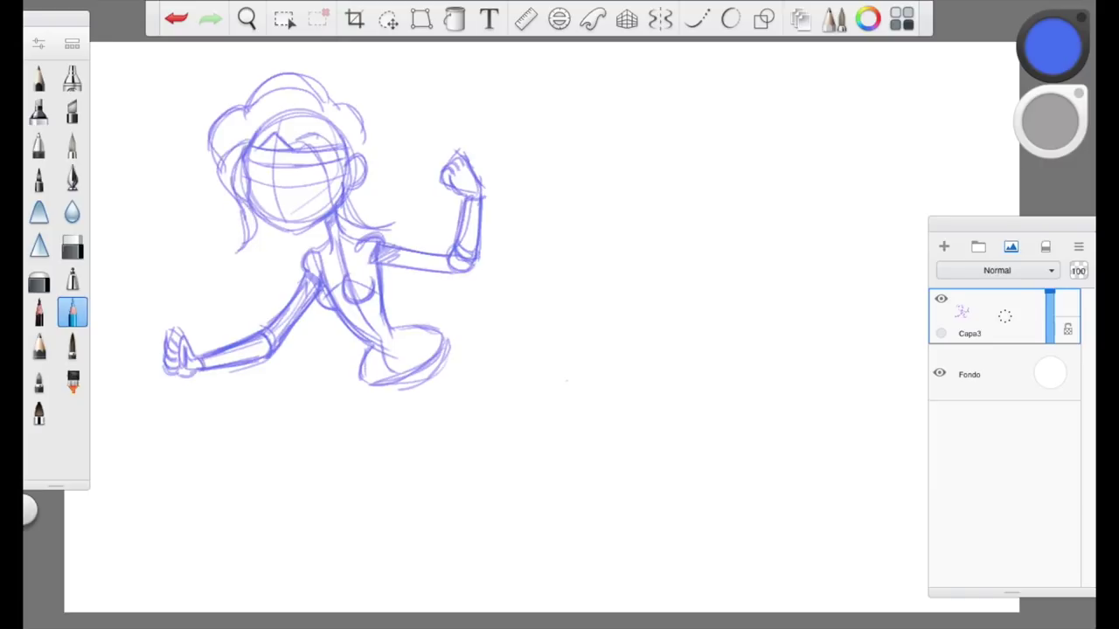
Reinforce the hair outline, the long side lock, the fringe and the strands resting on the shoulder
left_click_drag(337, 110, 365, 141)
mouse_move(239, 145)
left_mouse_down()
mouse_move(220, 204)
mouse_move(234, 254)
left_mouse_up()
mouse_move(297, 133)
left_mouse_down()
mouse_move(336, 142)
mouse_move(351, 182)
left_mouse_up()
left_click_drag(343, 161, 349, 226)
left_click_drag(341, 211, 383, 229)
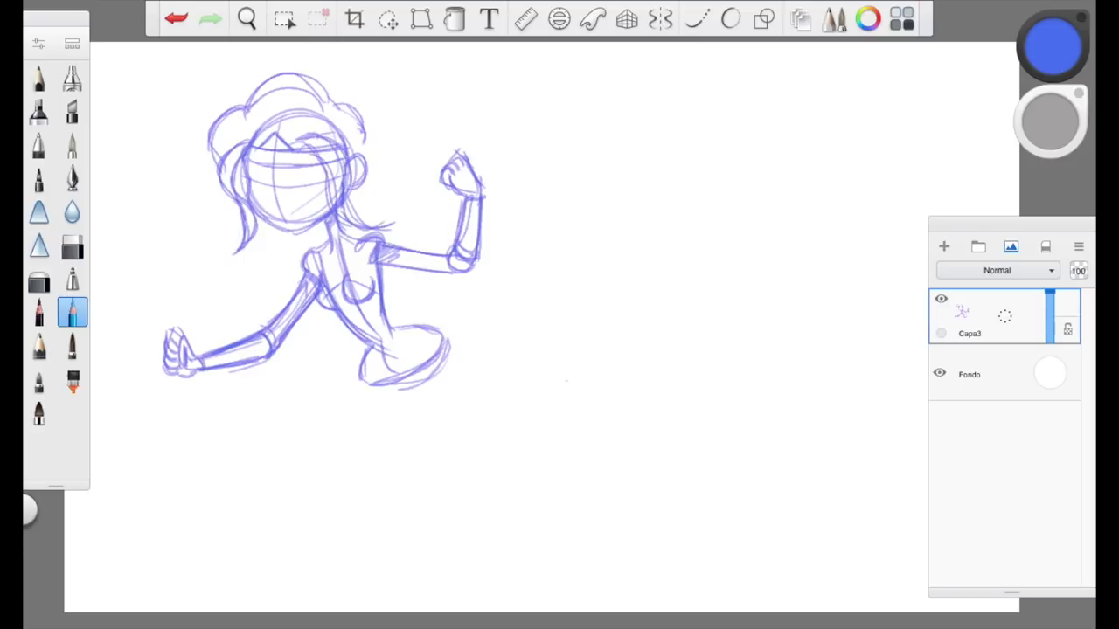
Sketch a separate S-shaped hair lock in the empty space beside the head
mouse_move(127, 154)
left_mouse_down()
mouse_move(131, 264)
mouse_move(135, 180)
left_mouse_up()
left_click_drag(147, 230, 152, 244)
left_click_drag(149, 141, 118, 175)
Darken the fringe and the lock framing the ear, and add a long wave flowing behind the head
left_click_drag(323, 134, 348, 159)
mouse_move(336, 149)
left_mouse_down()
mouse_move(348, 190)
mouse_move(306, 196)
left_mouse_up()
left_click_drag(299, 133, 320, 162)
mouse_move(325, 167)
left_mouse_down()
mouse_move(343, 217)
mouse_move(383, 236)
left_mouse_up()
left_click_drag(352, 180, 346, 199)
left_click_drag(341, 152, 340, 194)
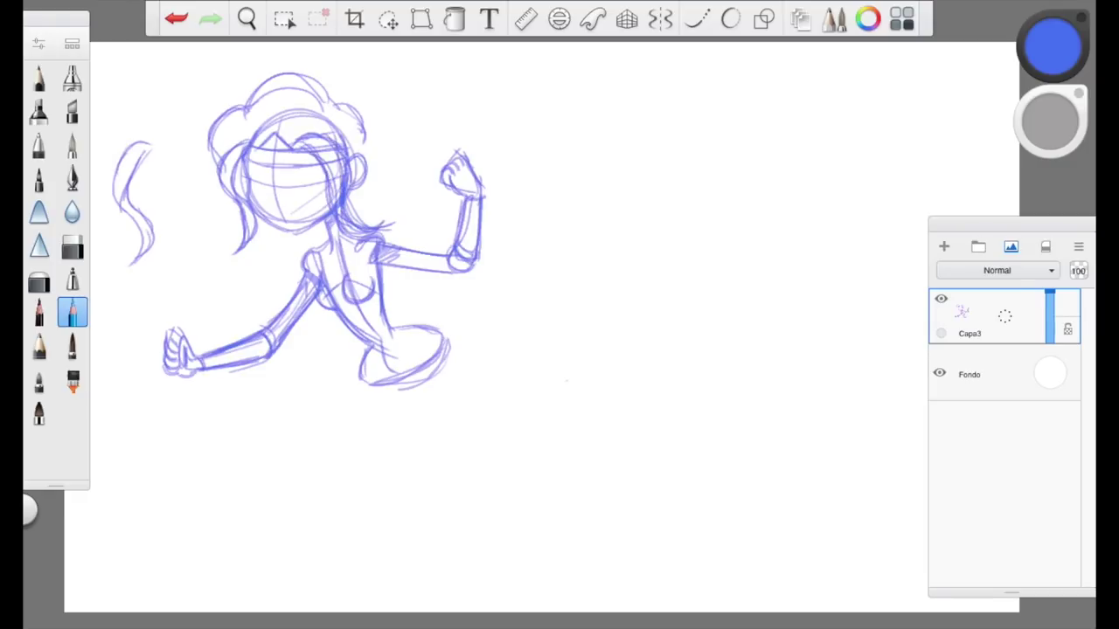
left_click_drag(358, 147, 417, 199)
left_click_drag(364, 149, 411, 210)
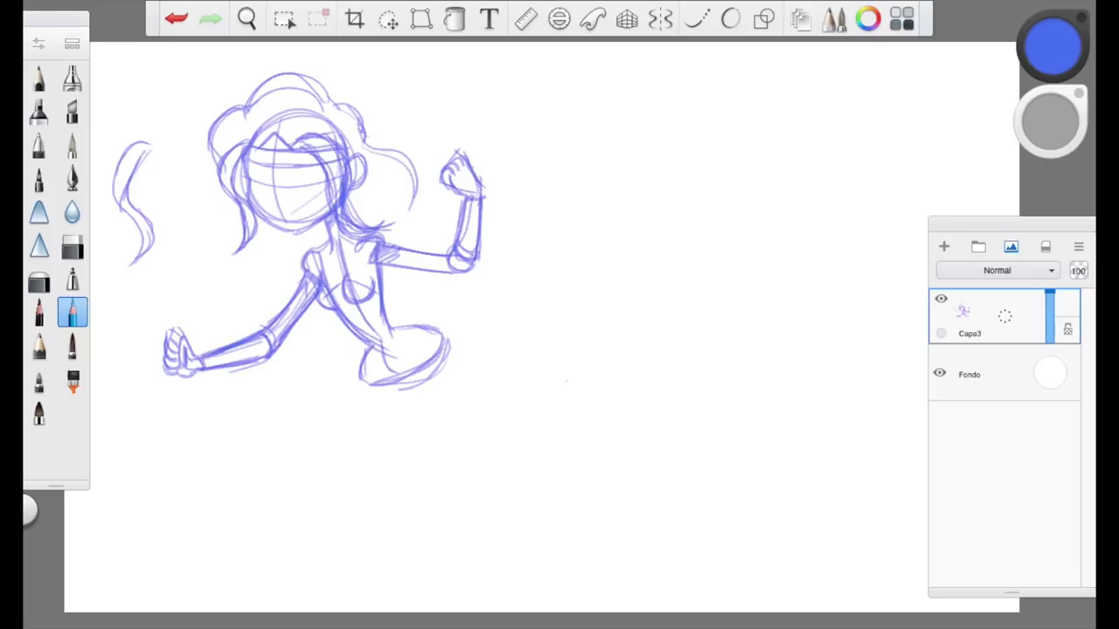
Erase the stray lines around the headband and redraw its lower edge with the coloured pencil
left_click(72, 246)
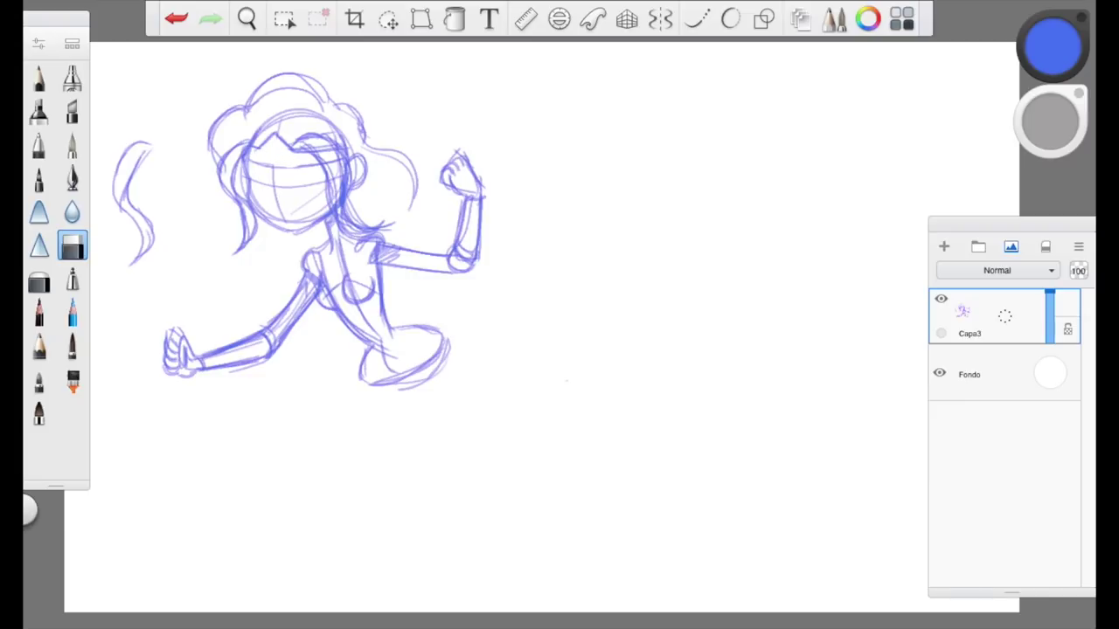
left_click(71, 312)
left_click_drag(244, 166, 320, 164)
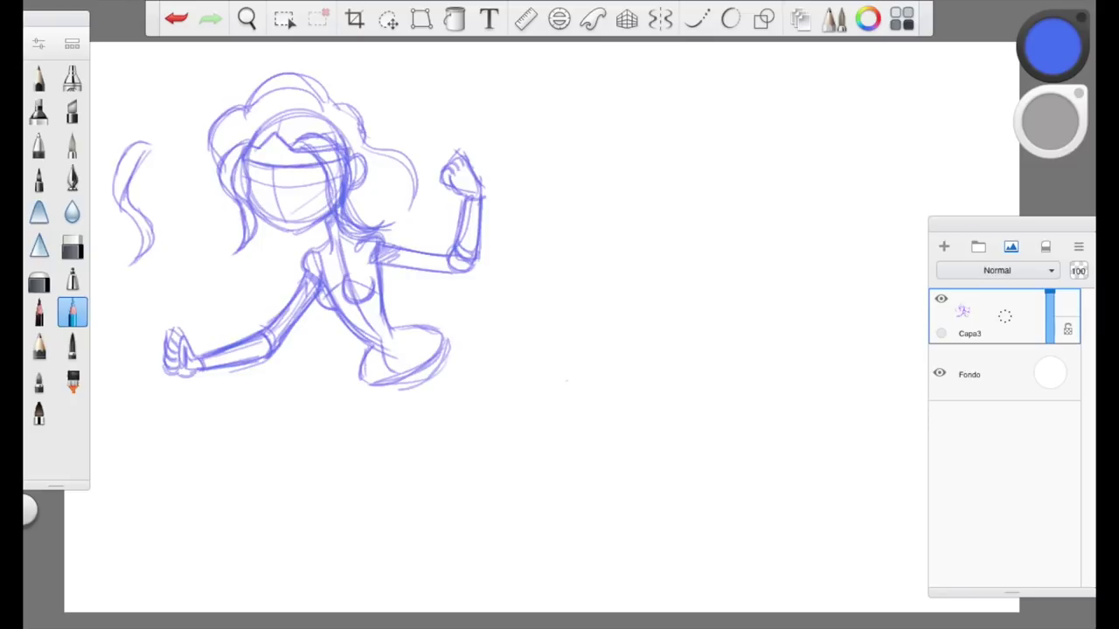
left_click(72, 245)
left_click(72, 312)
mouse_move(247, 159)
left_mouse_down()
mouse_move(224, 140)
mouse_move(257, 137)
left_mouse_up()
Sketch the rear leg's tapering thigh with its knee joint and round off the hip
scroll(542, 315, "left", 2)
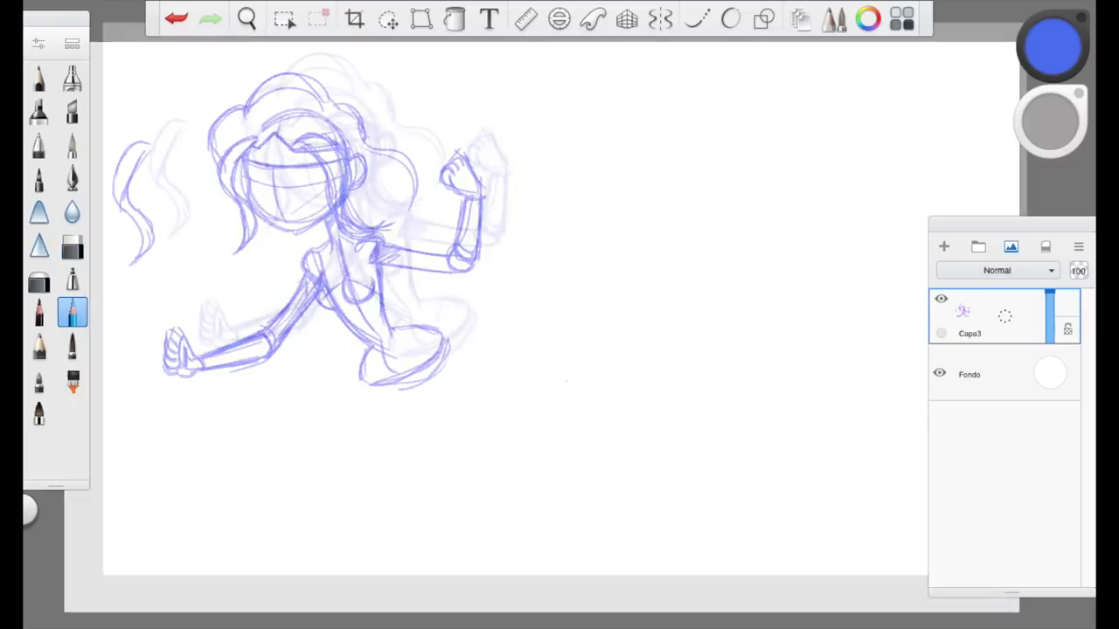
left_click_drag(465, 316, 401, 453)
mouse_move(423, 334)
left_mouse_down()
mouse_move(378, 460)
mouse_move(406, 419)
left_mouse_up()
left_click_drag(438, 339, 392, 453)
left_click_drag(423, 368, 382, 475)
left_click_drag(423, 341, 390, 430)
left_click_drag(416, 308, 467, 302)
left_click_drag(468, 325, 459, 347)
Sketch the forward thigh extending from the pelvis, ending in an oval knee joint
left_click_drag(390, 334, 271, 411)
left_click_drag(419, 360, 281, 429)
mouse_move(432, 334)
left_mouse_down()
mouse_move(421, 359)
mouse_move(269, 432)
left_mouse_up()
left_click_drag(355, 347, 271, 432)
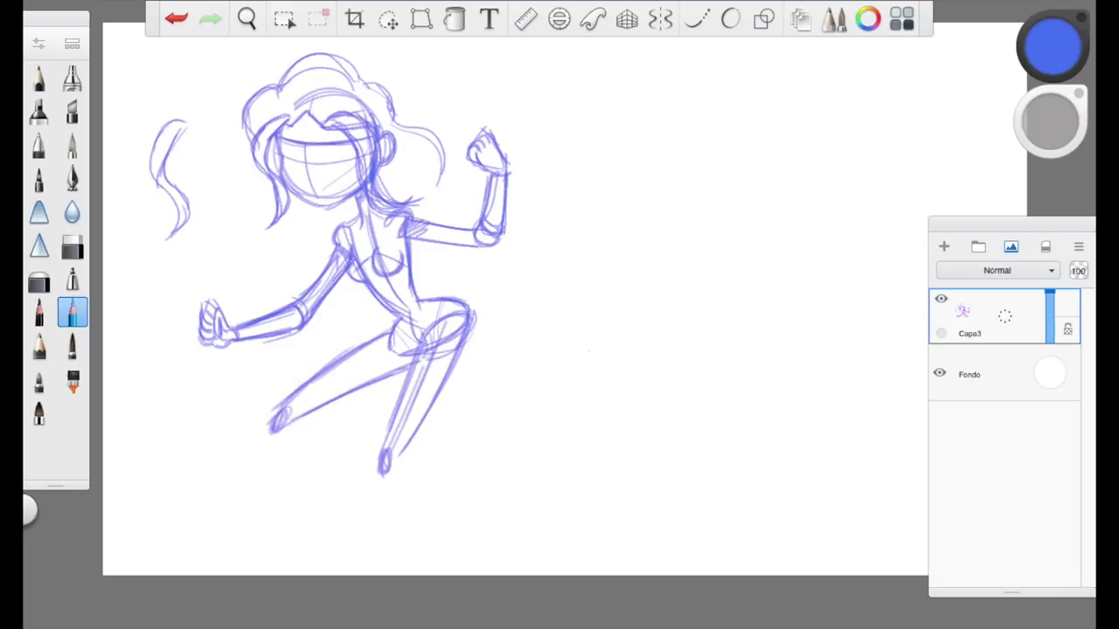
Sketch the lower legs below both knees, tapering toward the ankles
left_click_drag(463, 304, 447, 376)
left_click_drag(381, 472, 453, 551)
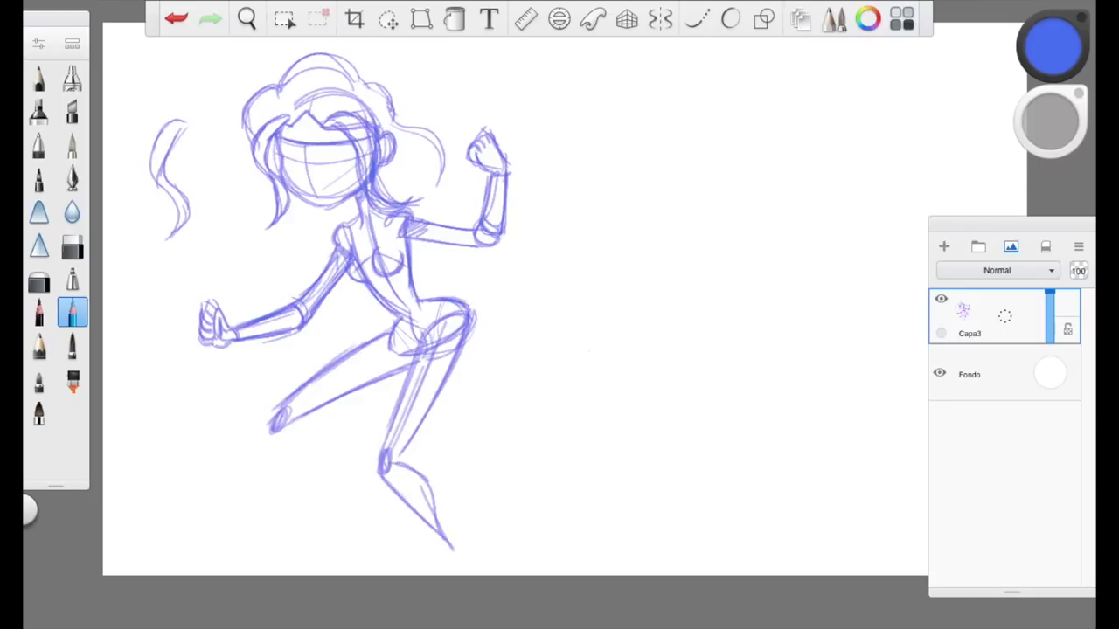
mouse_move(277, 428)
left_mouse_down()
mouse_move(340, 509)
mouse_move(322, 437)
mouse_move(348, 530)
left_mouse_up()
mouse_move(271, 427)
left_mouse_down()
mouse_move(290, 394)
mouse_move(332, 363)
left_mouse_up()
Strengthen the rear thigh's contours and sketch the rear foot flat below the ankle
left_click_drag(424, 355, 385, 447)
left_click_drag(433, 332, 401, 397)
left_click_drag(470, 317, 398, 464)
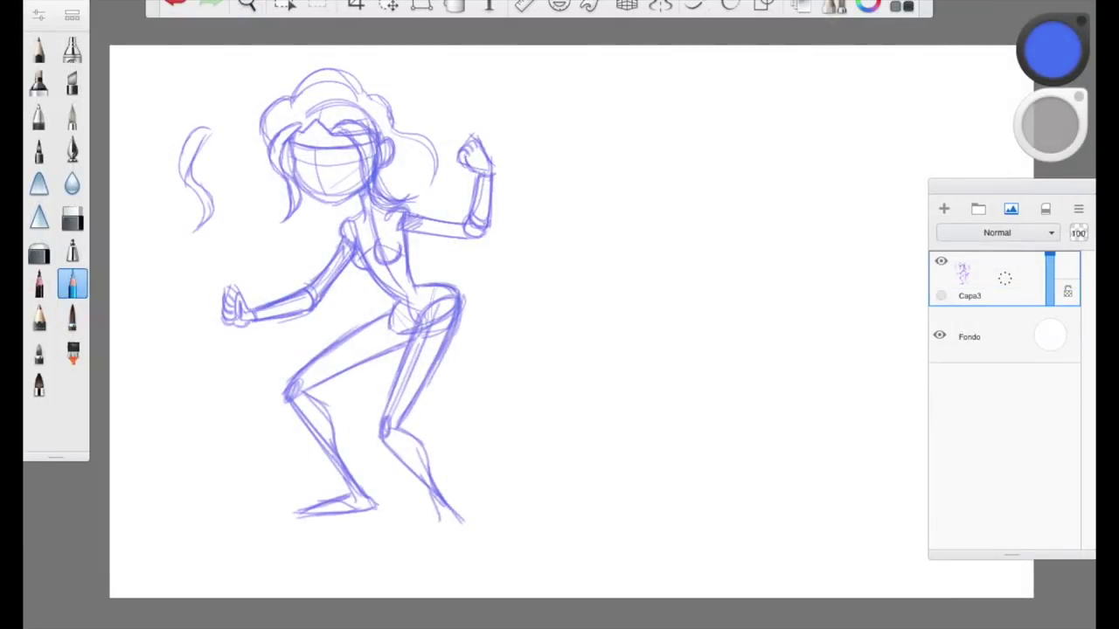
mouse_move(415, 517)
left_mouse_down()
mouse_move(466, 528)
mouse_move(393, 535)
mouse_move(451, 528)
left_mouse_up()
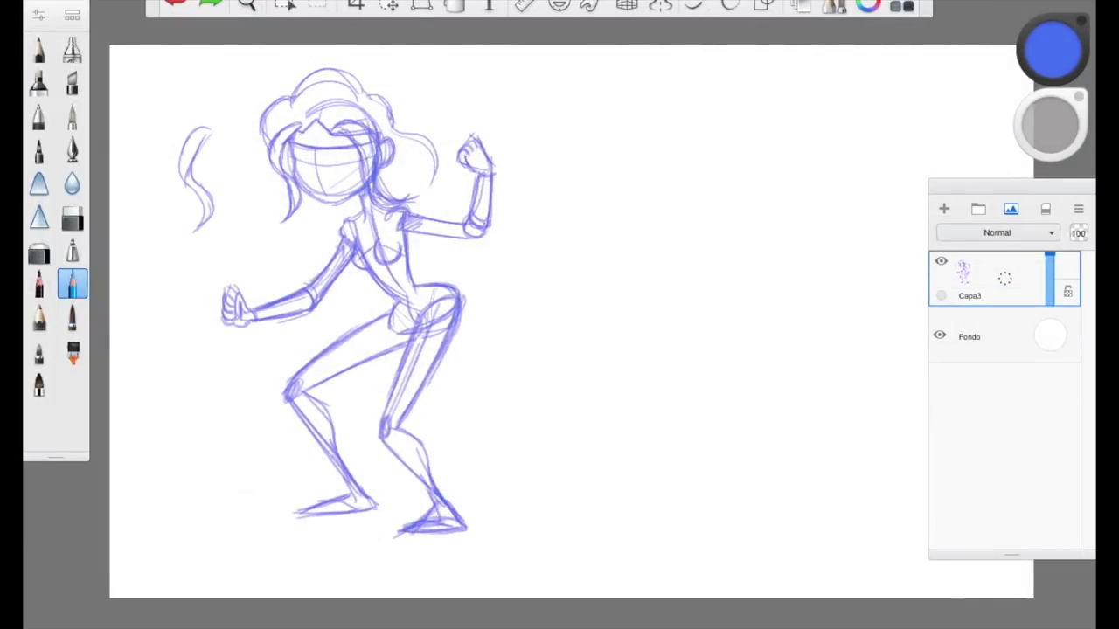
Thicken the lower fist's outline and add wavy hair ends behind the shoulders and below the raised arm
left_click_drag(240, 290, 254, 310)
scroll(310, 99, "up", 3)
mouse_move(343, 327)
left_mouse_down()
mouse_move(315, 365)
mouse_move(396, 399)
left_mouse_up()
left_click_drag(516, 248, 550, 298)
left_click_drag(524, 334, 485, 392)
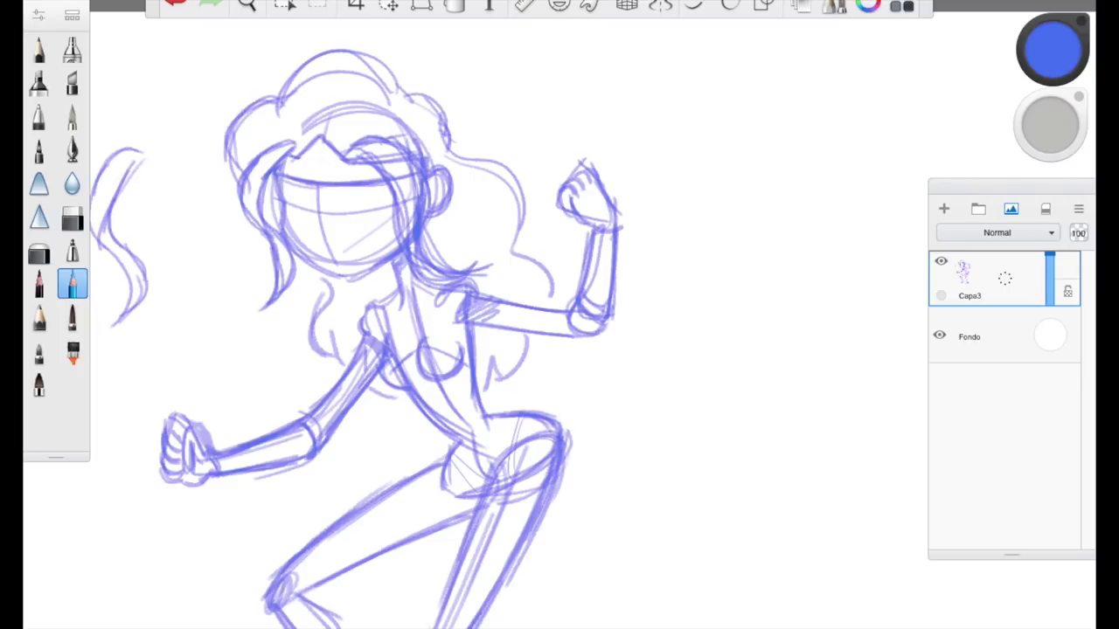
Sketch the eyes, angled brows and nose on the face, cleaning up stray marks around the headband
mouse_move(320, 211)
left_mouse_down()
mouse_move(311, 238)
mouse_move(335, 245)
mouse_move(323, 246)
mouse_move(381, 187)
mouse_move(345, 211)
mouse_move(378, 219)
left_mouse_up()
mouse_move(309, 187)
left_mouse_down()
mouse_move(292, 214)
mouse_move(301, 217)
left_mouse_up()
left_click_drag(366, 194, 367, 213)
left_click_drag(300, 198, 299, 217)
mouse_move(377, 173)
left_mouse_down()
mouse_move(335, 196)
mouse_move(350, 180)
mouse_move(278, 180)
left_mouse_up()
key("e")
key("ctrl+z")
key("bracketleft")
left_click(72, 283)
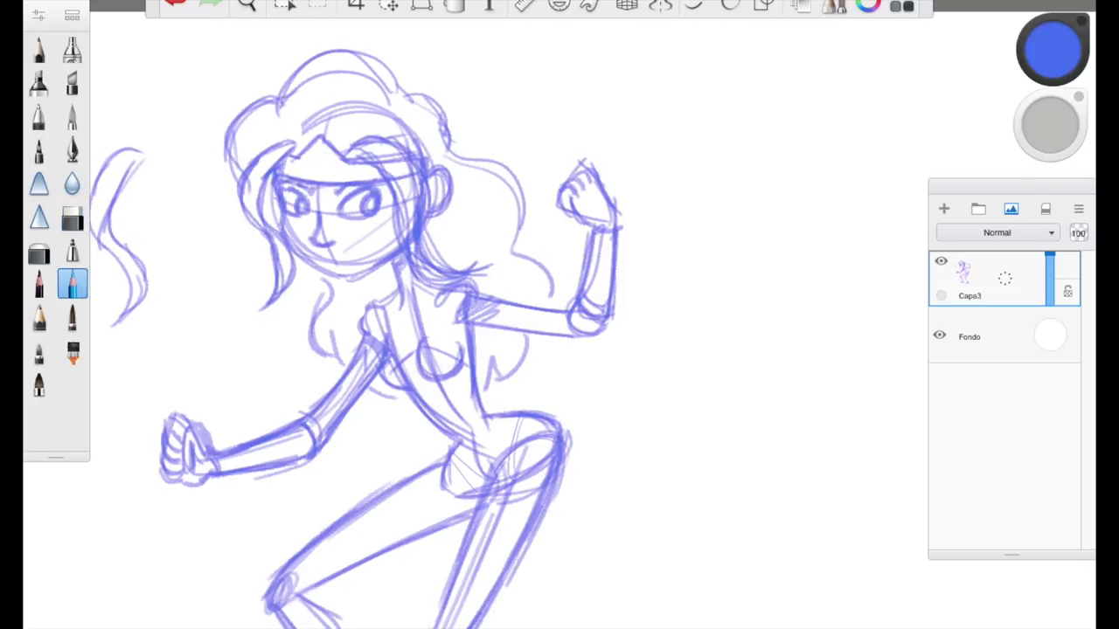
Sketch a second head as a circle with crossed facial guidelines in the empty area beside the figure
left_click_drag(349, 263, 210, 294)
left_click_drag(647, 122, 642, 124)
left_click_drag(584, 157, 612, 275)
left_click_drag(663, 126, 660, 306)
left_click_drag(565, 214, 736, 208)
mouse_move(570, 214)
left_mouse_down()
mouse_move(575, 255)
mouse_move(651, 295)
left_mouse_up()
mouse_move(582, 252)
left_mouse_down()
mouse_move(671, 298)
mouse_move(712, 264)
left_mouse_up()
mouse_move(664, 296)
left_mouse_down()
mouse_move(716, 252)
mouse_move(726, 186)
mouse_move(666, 119)
left_mouse_up()
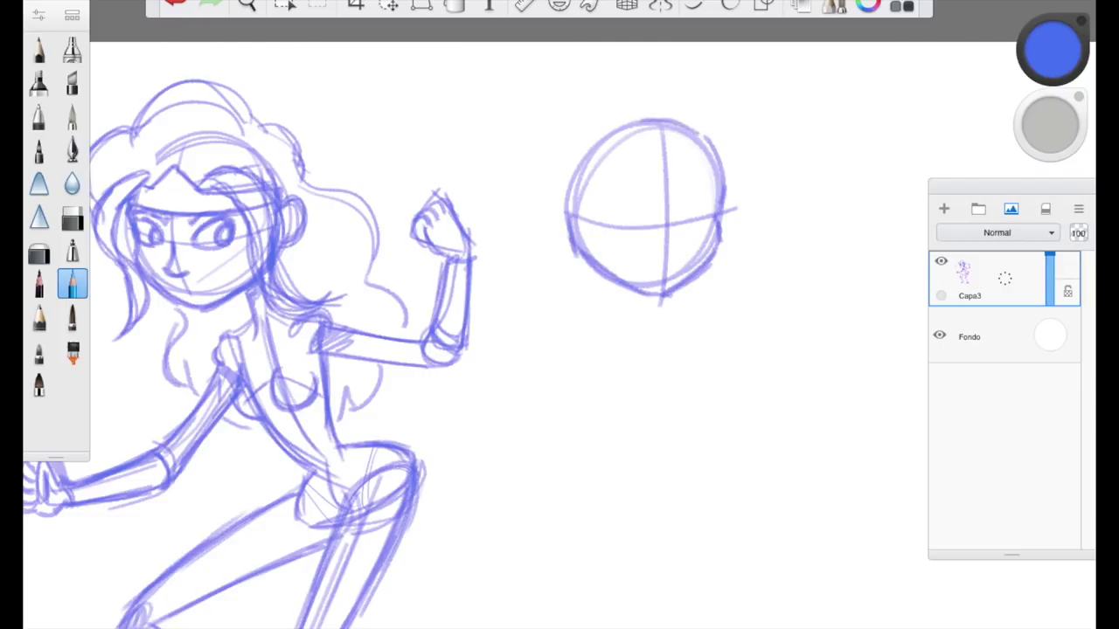
Add an ear on each side of the second head and build up the cranium's outer curve
mouse_move(566, 194)
left_mouse_down()
mouse_move(570, 239)
mouse_move(560, 238)
left_mouse_up()
left_click_drag(729, 204, 731, 234)
mouse_move(552, 192)
left_mouse_down()
mouse_move(592, 131)
mouse_move(623, 124)
left_mouse_up()
left_click_drag(566, 164, 668, 115)
mouse_move(547, 180)
left_mouse_down()
mouse_move(624, 119)
mouse_move(591, 133)
mouse_move(661, 114)
left_mouse_up()
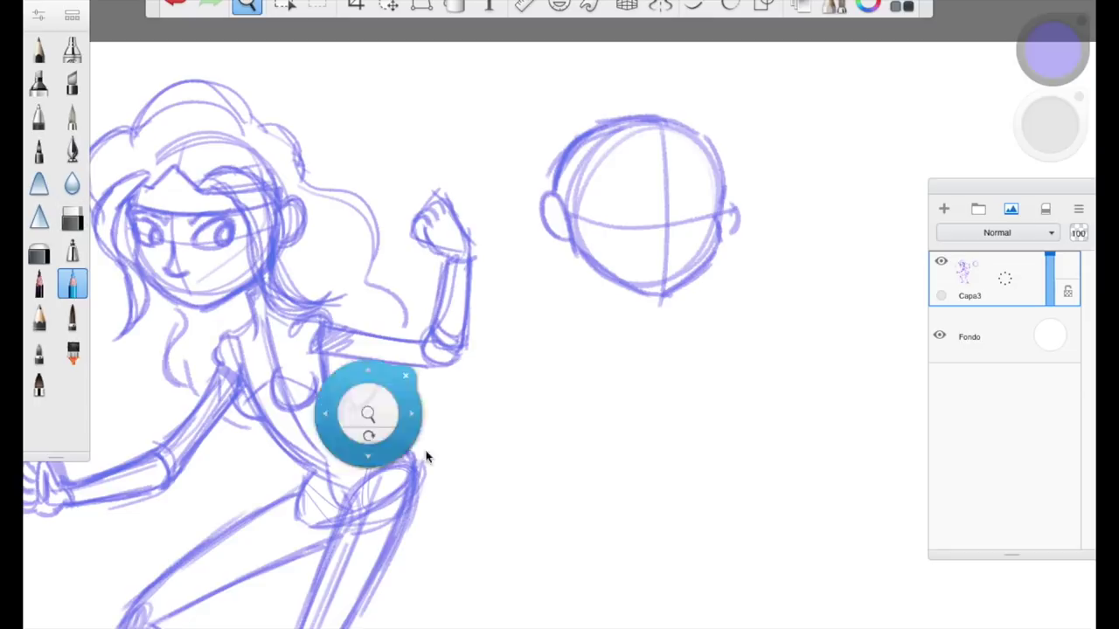
Add a smirking mouth to the figure's face and refine the brow
left_click_drag(355, 430, 526, 403)
left_click_drag(344, 264, 394, 246)
left_click_drag(346, 203, 390, 188)
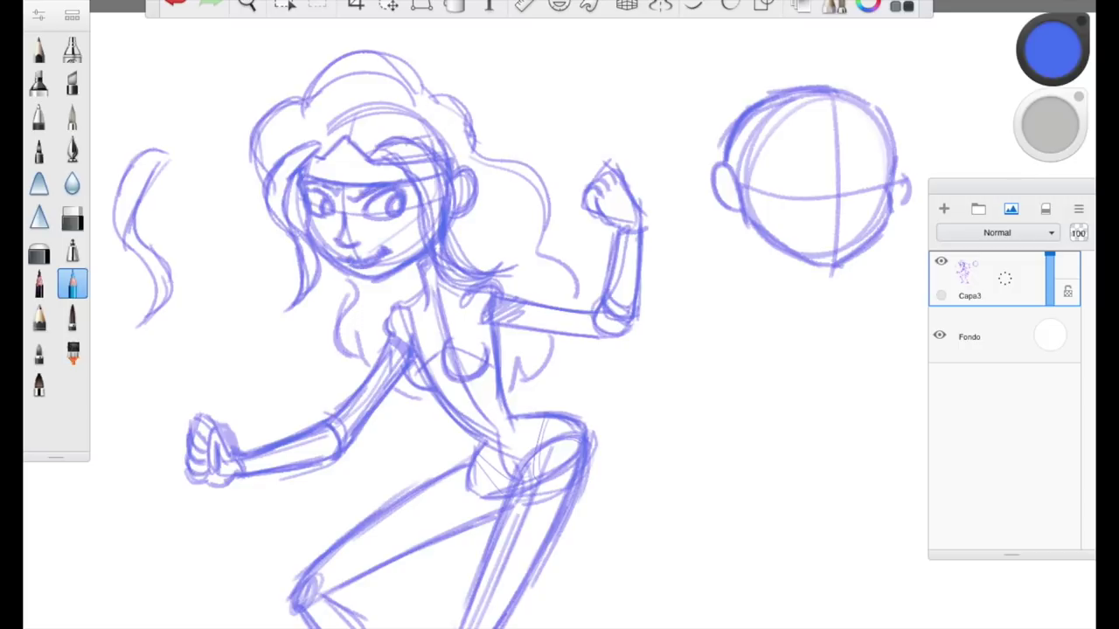
Lower the opacity of the sketch layer Capa3 and add a new layer above it
scroll(419, 324, "down", 3)
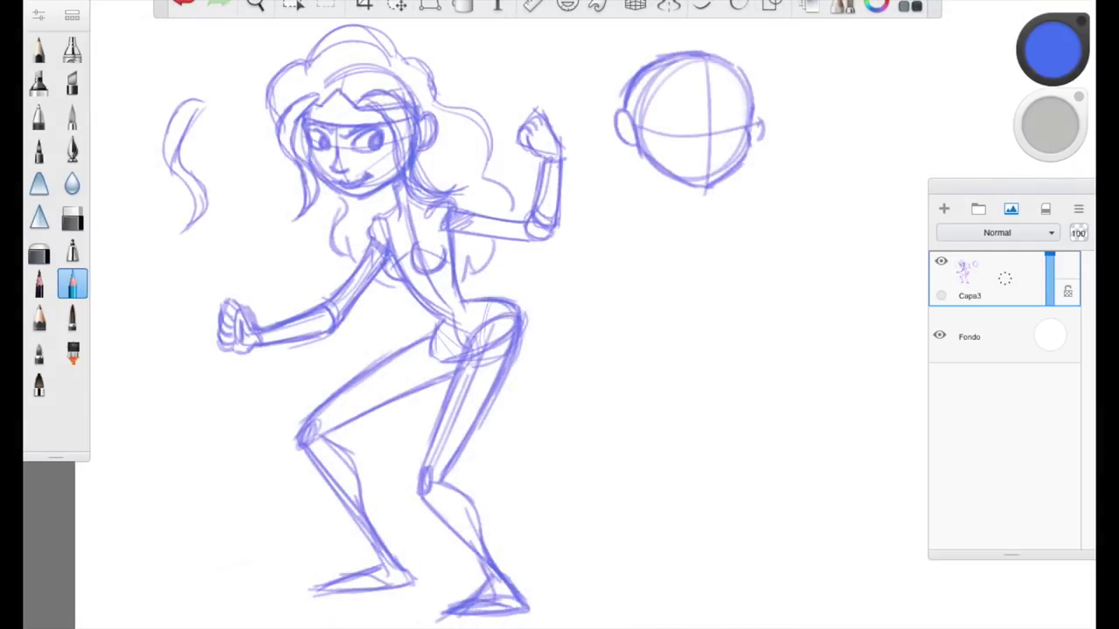
left_click_drag(1056, 263, 1049, 294)
left_click(944, 208)
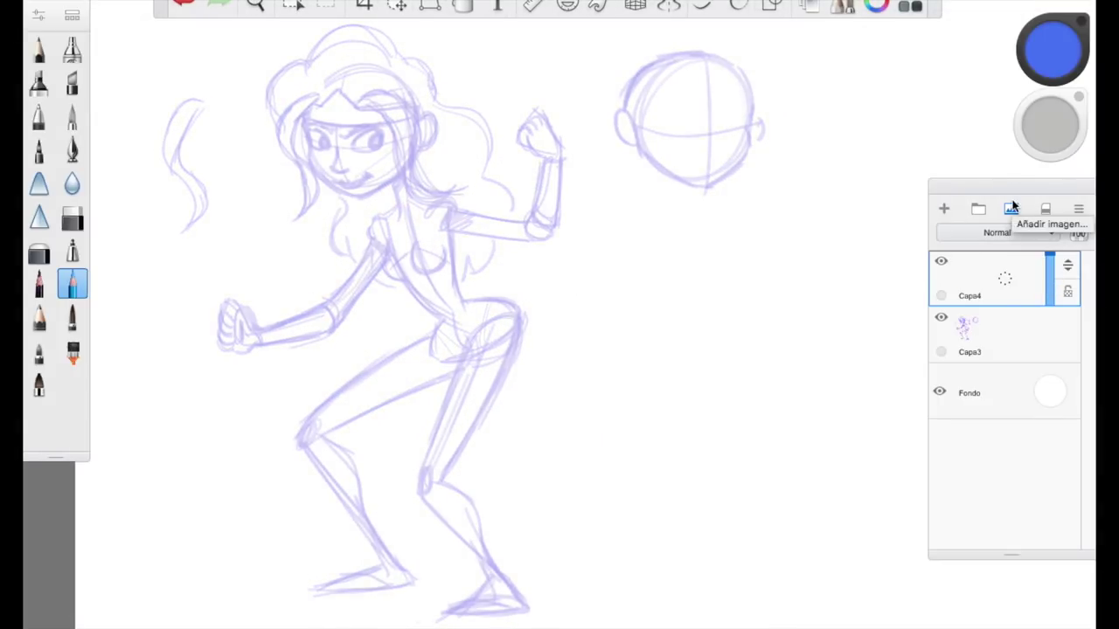
Outline a bracer with a pointed elbow edge on the lowered forearm on layer Capa4, erasing the excess lines
left_click(38, 284)
left_click_drag(367, 344, 411, 344)
mouse_move(198, 324)
left_mouse_down()
mouse_move(201, 345)
mouse_move(280, 293)
mouse_move(301, 326)
left_mouse_up()
mouse_move(300, 325)
left_mouse_down()
mouse_move(216, 342)
mouse_move(288, 328)
left_mouse_up()
mouse_move(271, 300)
left_mouse_down()
mouse_move(292, 330)
mouse_move(290, 290)
left_mouse_up()
left_click(72, 217)
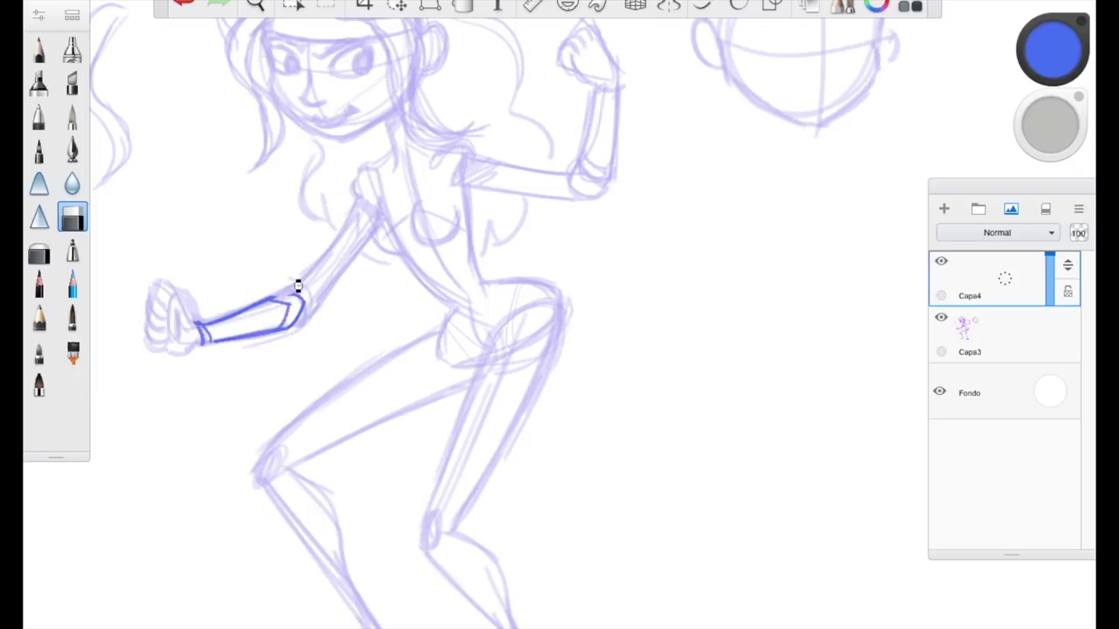
Outline the thumb and start the palm of the lowered fist
left_click(38, 284)
mouse_move(186, 299)
left_mouse_down()
mouse_move(194, 329)
mouse_move(180, 341)
left_mouse_up()
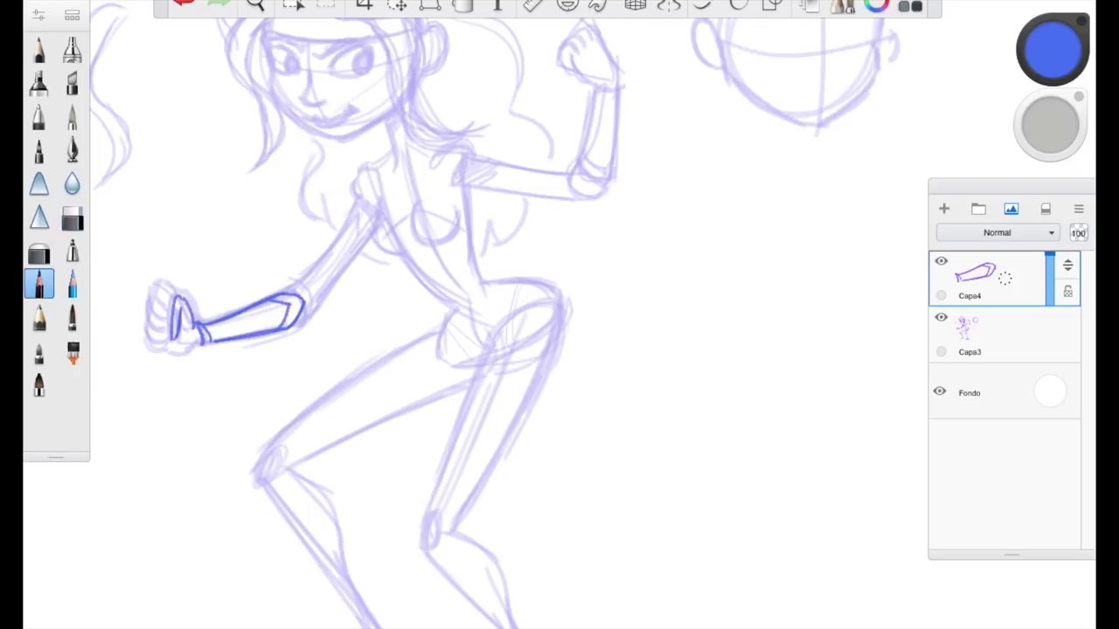
left_click_drag(180, 332, 191, 343)
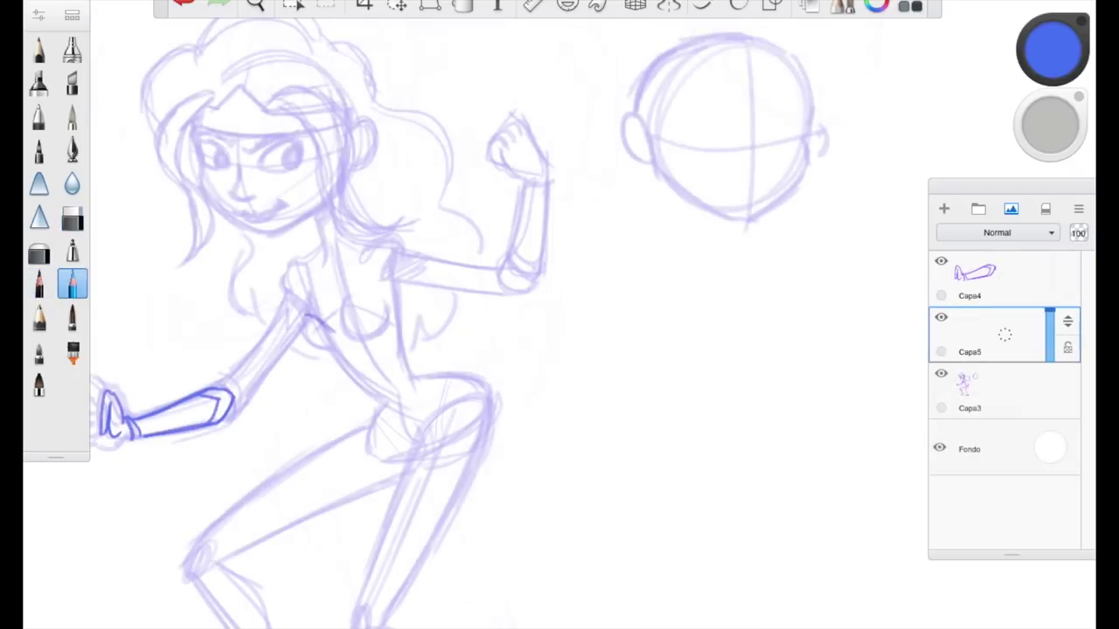
Draw a strapless bodice with a pointed neckline, bust curves and waist sides on layer Capa5
left_click_drag(308, 309, 390, 278)
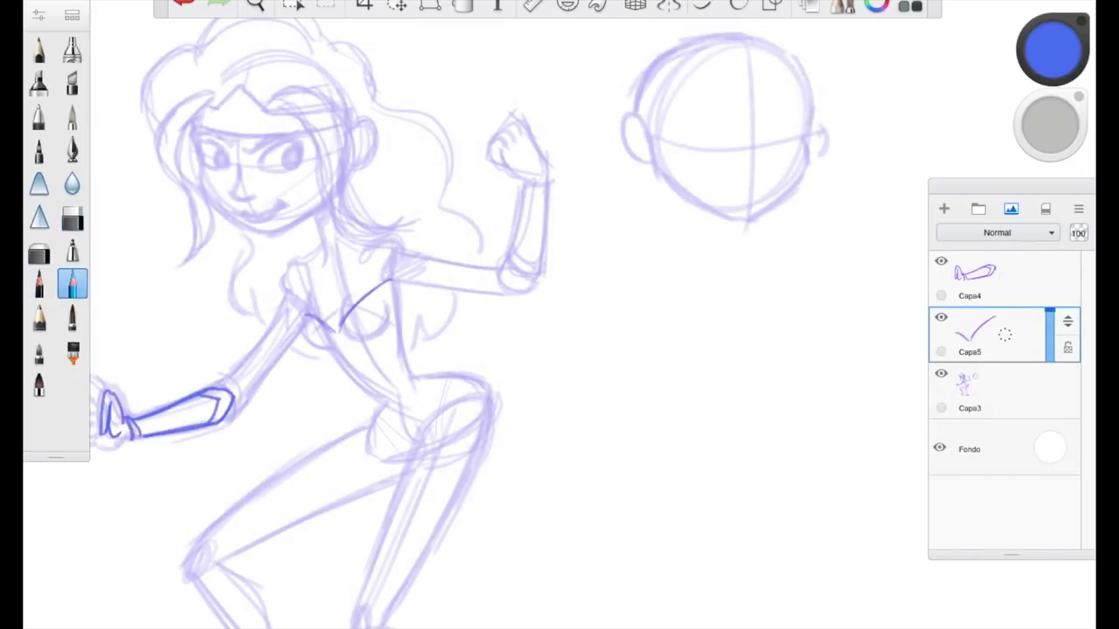
mouse_move(320, 306)
left_mouse_down()
mouse_move(397, 280)
mouse_move(339, 332)
mouse_move(359, 371)
left_mouse_up()
mouse_move(299, 318)
left_mouse_down()
mouse_move(381, 329)
mouse_move(371, 296)
mouse_move(402, 334)
left_mouse_up()
left_click_drag(398, 282, 402, 343)
left_click_drag(325, 348, 376, 398)
left_click_drag(397, 316, 413, 378)
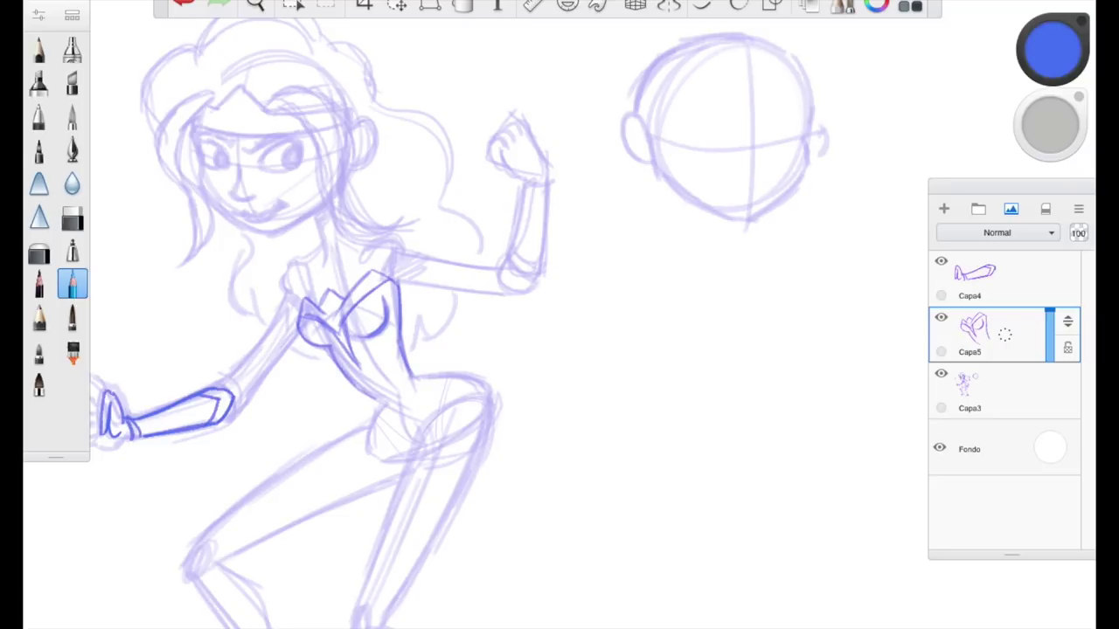
Draw an angular belt around the hips with a pointed double buckle at the front
key("Tab")
left_click_drag(392, 406, 411, 419)
mouse_move(392, 412)
left_mouse_down()
mouse_move(403, 439)
mouse_move(416, 438)
mouse_move(462, 380)
left_mouse_up()
left_click_drag(415, 432, 488, 378)
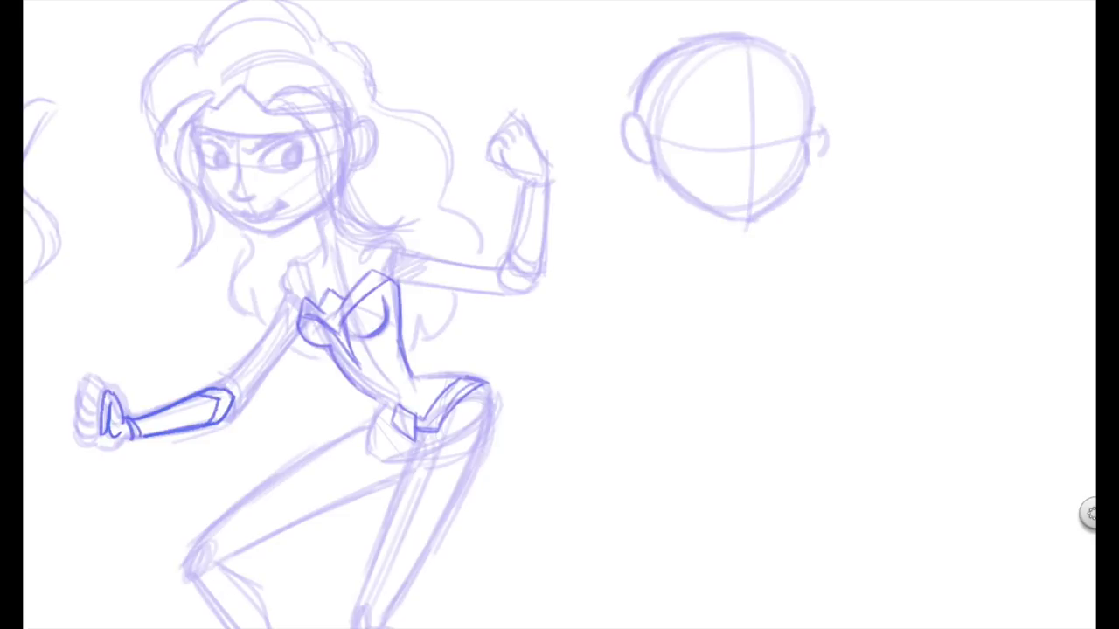
left_click_drag(393, 414, 374, 423)
mouse_move(384, 409)
left_mouse_down()
mouse_move(369, 437)
mouse_move(390, 432)
left_mouse_up()
mouse_move(386, 420)
left_mouse_down()
mouse_move(410, 441)
mouse_move(446, 436)
mouse_move(491, 384)
left_mouse_up()
left_click_drag(408, 437, 374, 442)
Double the bodice's neckline trim, add vertical seams on the torso and define the waist and hip curve
left_click_drag(346, 288, 386, 306)
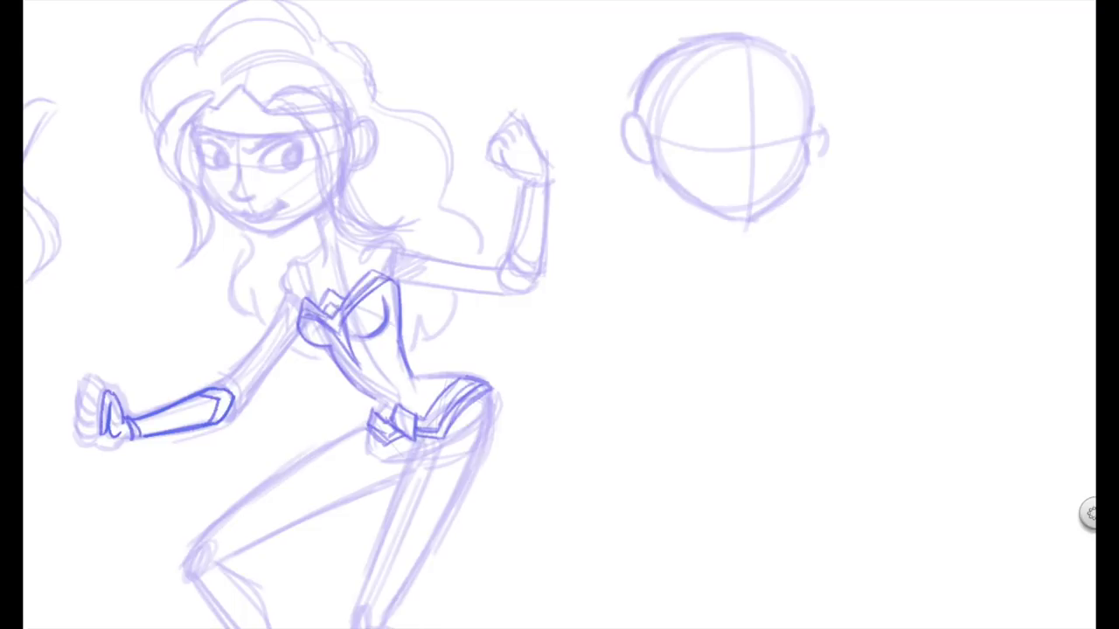
mouse_move(376, 292)
left_mouse_down()
mouse_move(362, 336)
mouse_move(384, 322)
mouse_move(413, 388)
left_mouse_up()
mouse_move(361, 339)
left_mouse_down()
mouse_move(401, 399)
mouse_move(465, 376)
left_mouse_up()
left_click_drag(375, 401, 378, 413)
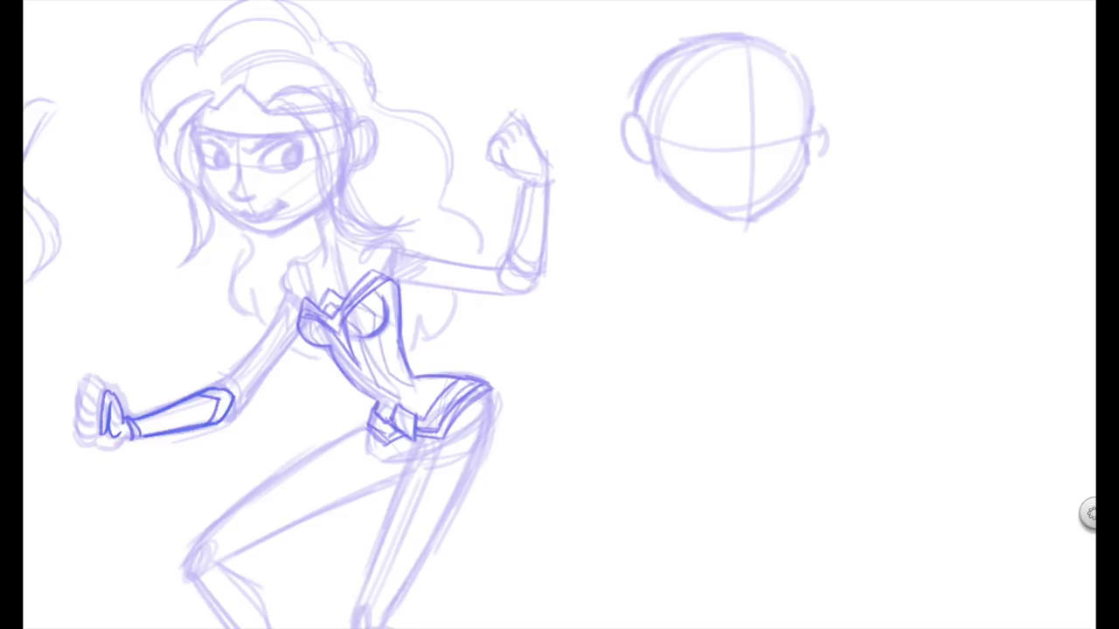
Draw an armband, a bracer with elbow and wrist edges, and the palm on the raised arm
left_click_drag(435, 260, 433, 290)
left_click_drag(512, 245, 539, 275)
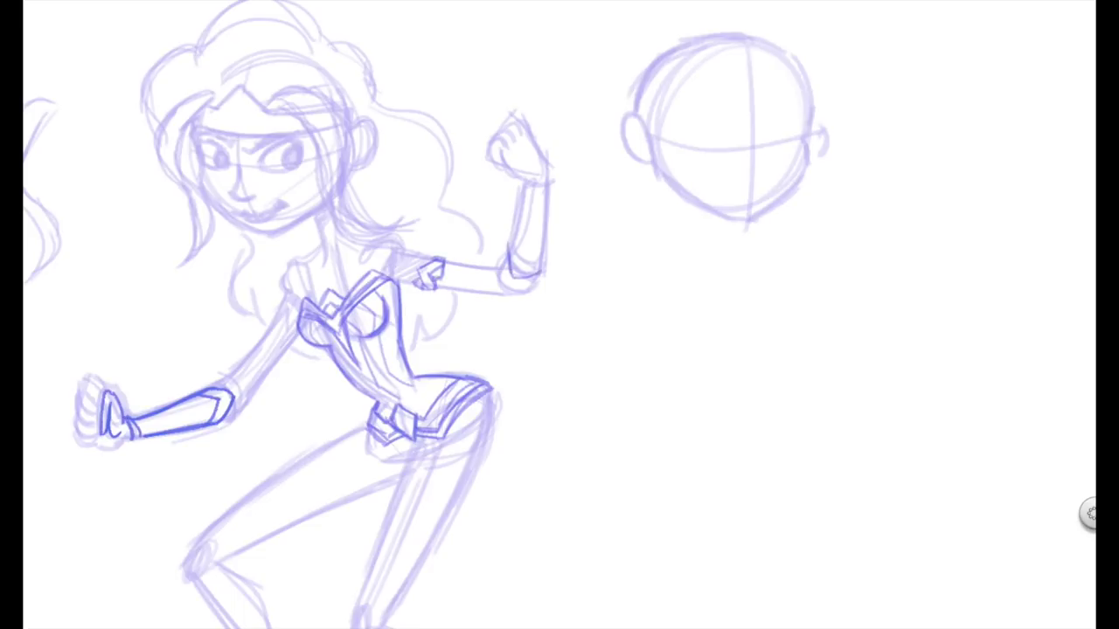
mouse_move(524, 186)
left_mouse_down()
mouse_move(549, 180)
mouse_move(531, 139)
mouse_move(528, 183)
left_mouse_up()
left_click_drag(535, 140, 545, 179)
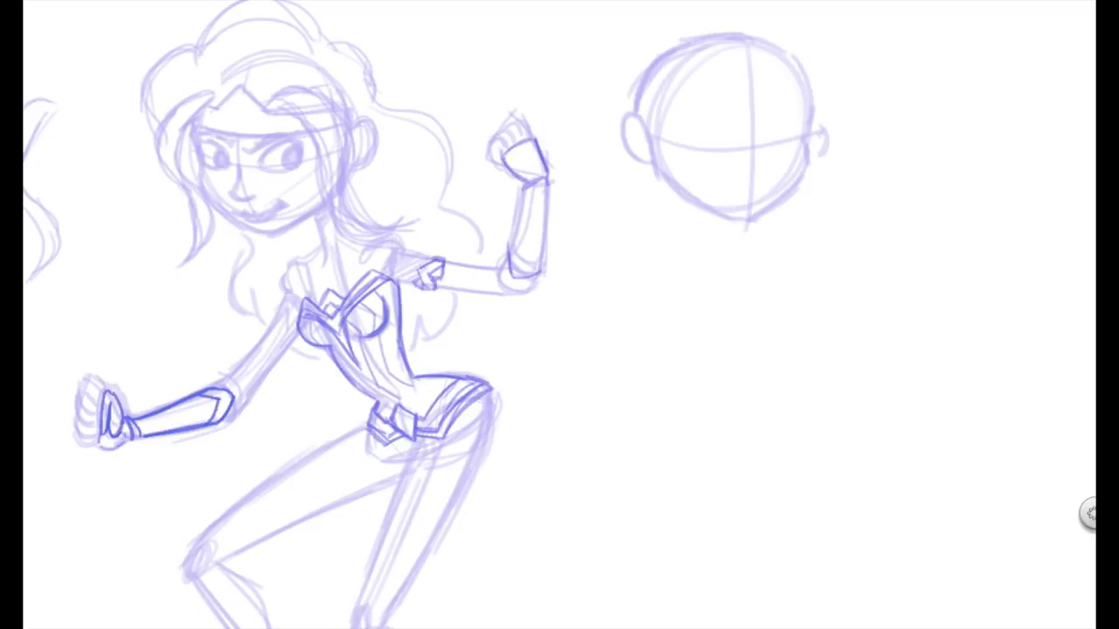
Outline the curled fingers on both the raised and the lowered fist
mouse_move(505, 139)
left_mouse_down()
mouse_move(491, 157)
mouse_move(528, 124)
left_mouse_up()
left_click_drag(86, 388, 80, 417)
left_click_drag(89, 398, 100, 413)
mouse_move(75, 423)
left_mouse_down()
mouse_move(100, 428)
mouse_move(100, 442)
left_mouse_up()
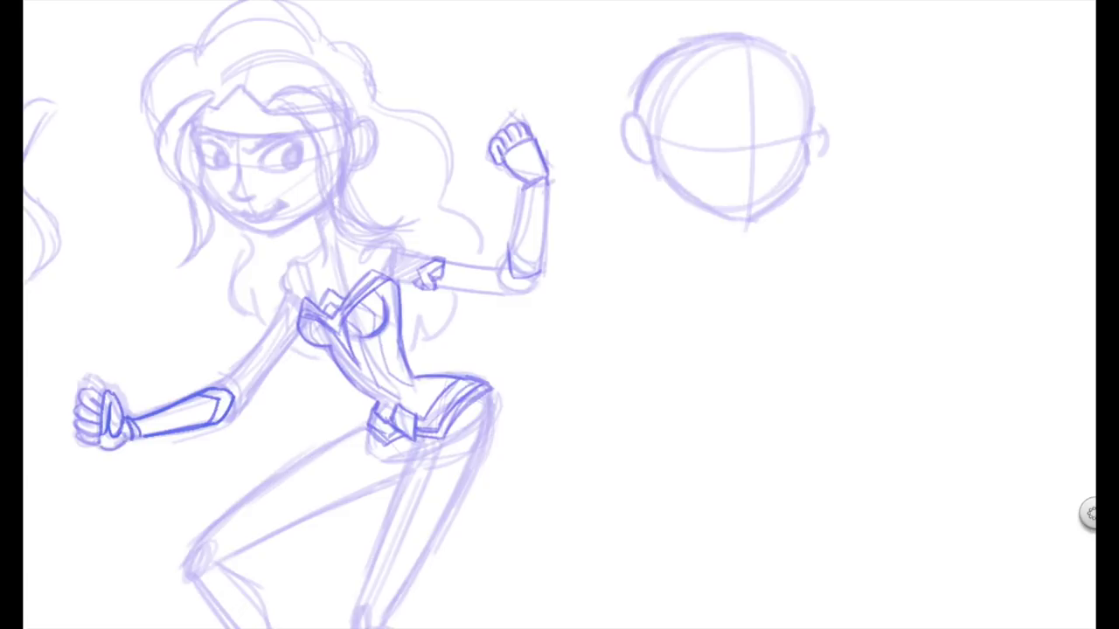
Sketch the skirt's pointed front panels hanging below the belt
left_click_drag(560, 437, 509, 184)
mouse_move(335, 192)
left_mouse_down()
mouse_move(292, 299)
mouse_move(278, 292)
left_mouse_up()
mouse_move(320, 226)
left_mouse_down()
mouse_move(262, 297)
mouse_move(298, 330)
left_mouse_up()
left_click_drag(297, 329, 372, 277)
left_click_drag(376, 183, 373, 278)
left_click_drag(367, 283, 320, 316)
left_click_drag(560, 350, 550, 446)
left_click_drag(367, 359, 262, 419)
left_click_drag(409, 323, 407, 391)
Define the skirt's front flaps, the forward thigh's upper edge and a wide side flap over the rear hip
left_click(73, 282)
left_click_drag(364, 343, 325, 380)
left_click_drag(330, 292, 306, 386)
mouse_move(381, 278)
left_mouse_down()
mouse_move(407, 344)
mouse_move(437, 227)
mouse_move(451, 337)
left_mouse_up()
mouse_move(317, 270)
left_mouse_down()
mouse_move(243, 302)
mouse_move(246, 294)
left_mouse_up()
left_click_drag(392, 276, 383, 362)
mouse_move(432, 234)
left_mouse_down()
mouse_move(435, 281)
mouse_move(470, 331)
left_mouse_up()
left_click_drag(471, 332, 399, 373)
Draw pointed knee guards with round knee caps on both legs, erasing and correcting the first marks
left_click_drag(332, 263, 354, 123)
mouse_move(317, 336)
left_mouse_down()
mouse_move(321, 372)
mouse_move(345, 332)
left_mouse_up()
mouse_move(162, 255)
left_mouse_down()
mouse_move(140, 273)
mouse_move(159, 239)
left_mouse_up()
left_click(73, 218)
left_click(39, 282)
mouse_move(301, 315)
left_mouse_down()
mouse_move(323, 345)
mouse_move(350, 343)
left_mouse_up()
mouse_move(131, 255)
left_mouse_down()
mouse_move(161, 235)
mouse_move(173, 246)
left_mouse_up()
mouse_move(163, 243)
left_mouse_down()
mouse_move(178, 273)
mouse_move(162, 290)
left_mouse_up()
left_click_drag(313, 335, 330, 367)
Outline the tapering boots on both lower legs, with a diagonal line crossing each shin
left_click_drag(147, 290, 231, 411)
left_click_drag(192, 355, 252, 437)
left_click_drag(180, 273, 243, 386)
left_click_drag(170, 334, 268, 454)
left_click_drag(348, 333, 432, 469)
left_click_drag(325, 369, 415, 438)
left_click_drag(358, 395, 412, 481)
Outline both feet with curved shoe tops, flat soles and defined ankles
mouse_move(267, 434)
left_mouse_down()
mouse_move(302, 482)
mouse_move(232, 463)
left_mouse_up()
mouse_move(178, 486)
left_mouse_down()
mouse_move(253, 462)
mouse_move(292, 483)
left_mouse_up()
mouse_move(356, 519)
left_mouse_down()
mouse_move(456, 505)
mouse_move(463, 517)
left_mouse_up()
mouse_move(411, 479)
left_mouse_down()
mouse_move(395, 491)
mouse_move(460, 511)
left_mouse_up()
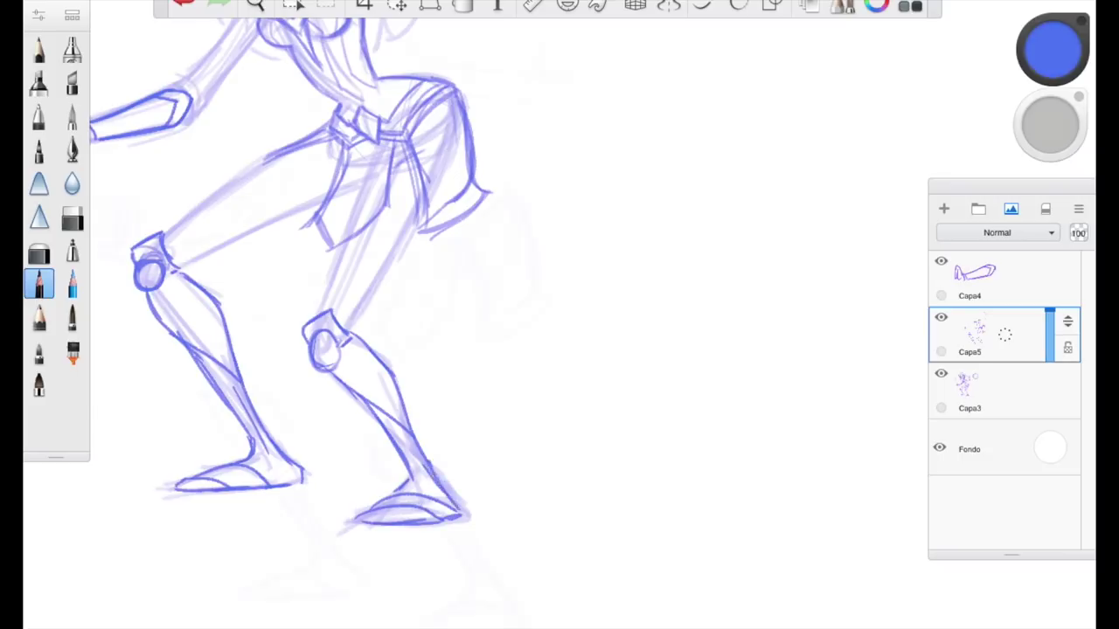
On layer Capa4, outline the raised hand's palm guard and its curled fingers
scroll(524, 350, "up", 5)
left_click(1065, 255)
left_click_drag(526, 211, 568, 238)
left_click_drag(558, 192, 570, 229)
left_click(72, 218)
left_click(38, 284)
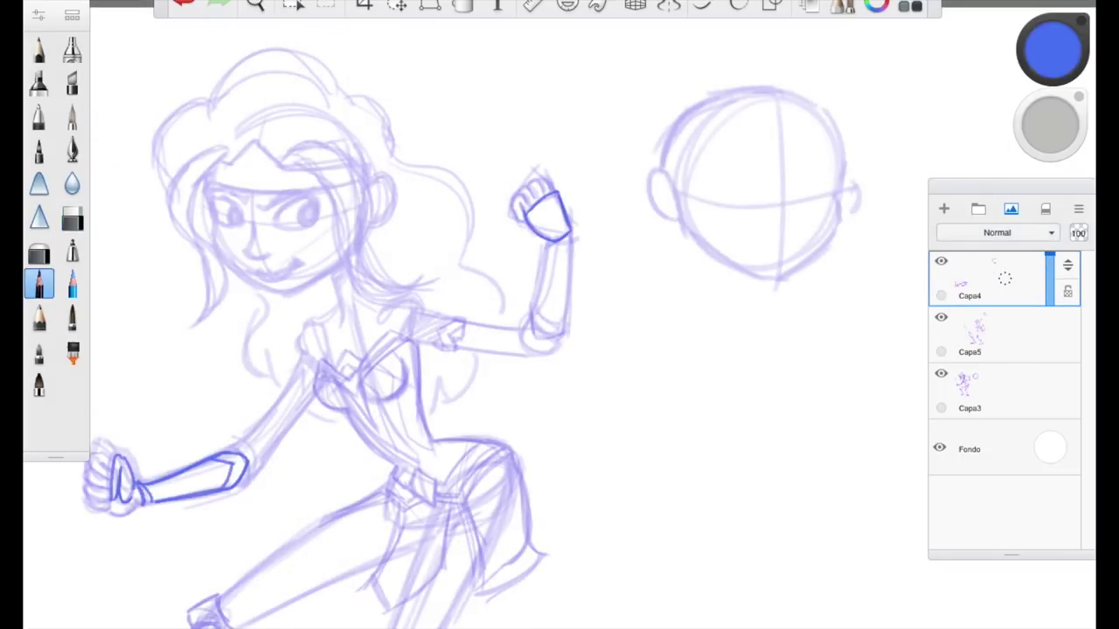
left_click_drag(510, 216, 546, 179)
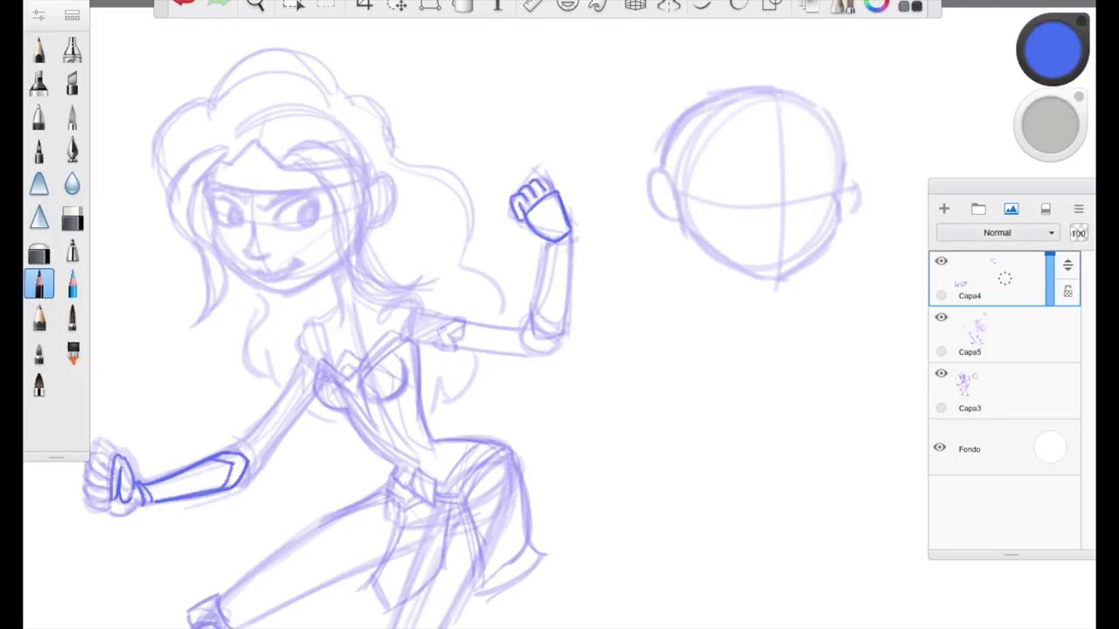
Outline the raised arm's bracer and elbow, and the upper arm extending from the zigzag armband
left_click_drag(535, 325, 565, 310)
left_click_drag(530, 334, 569, 327)
left_click_drag(546, 248, 533, 313)
mouse_move(570, 243)
left_mouse_down()
mouse_move(563, 326)
mouse_move(533, 341)
left_mouse_up()
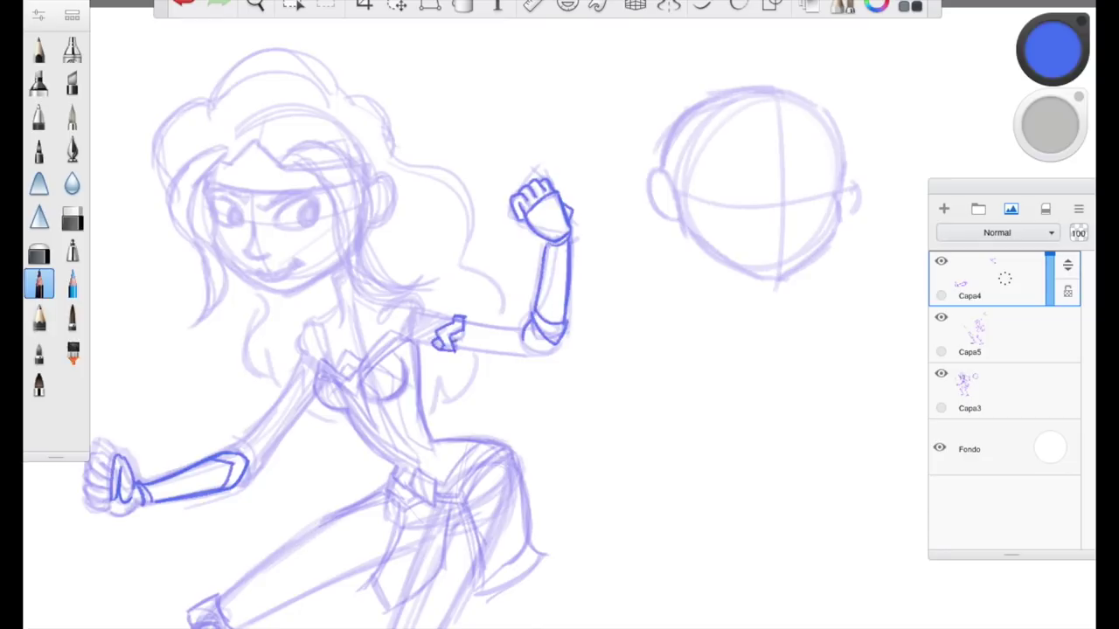
left_click_drag(390, 301, 516, 327)
scroll(507, 332, "down", 2)
left_click_drag(454, 343, 556, 346)
Draw the long front hair lock curving down on the ear side, plus the neck, near shoulder and collarbones
scroll(507, 332, "up", 2)
left_click_drag(348, 179, 358, 282)
mouse_move(255, 163)
left_mouse_down()
mouse_move(310, 150)
mouse_move(337, 297)
left_mouse_up()
mouse_move(331, 299)
left_mouse_down()
mouse_move(389, 278)
mouse_move(390, 263)
left_mouse_up()
left_click_drag(390, 254, 387, 282)
left_click_drag(257, 161, 322, 148)
scroll(507, 332, "left", 4)
scroll(507, 332, "down", 1)
left_click_drag(406, 278, 424, 230)
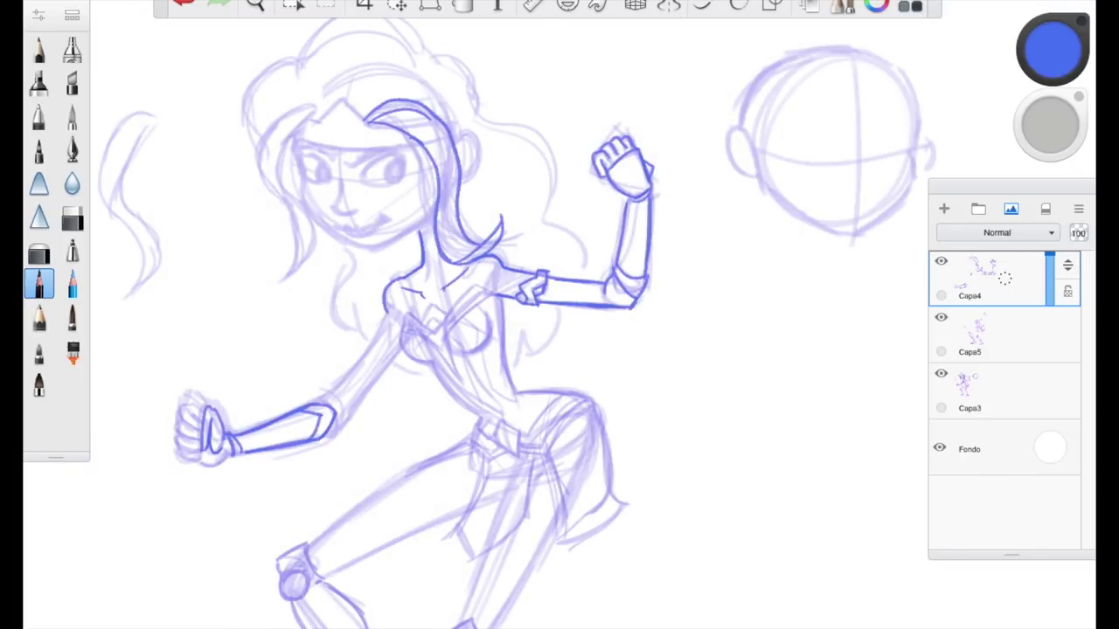
Draw the ear, the curled hair lock on the far side of the face and the tiara with its star
left_click_drag(373, 251, 437, 216)
mouse_move(462, 132)
left_mouse_down()
mouse_move(469, 182)
mouse_move(471, 170)
left_mouse_up()
scroll(507, 332, "up", 2)
scroll(507, 332, "right", 2)
mouse_move(250, 198)
left_mouse_down()
mouse_move(282, 179)
mouse_move(299, 192)
mouse_move(262, 311)
mouse_move(227, 354)
mouse_move(212, 272)
mouse_move(229, 302)
mouse_move(210, 346)
left_mouse_up()
left_click_drag(238, 220, 357, 215)
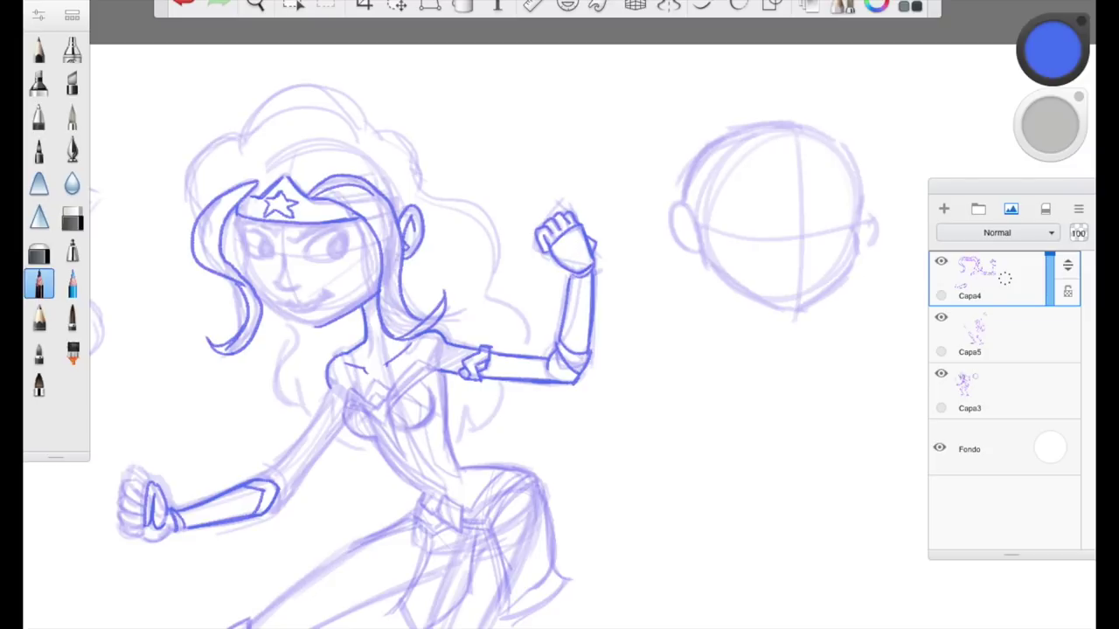
Outline the hair's wavy outer silhouette and the face contour from cheek to chin
mouse_move(192, 210)
left_mouse_down()
mouse_move(269, 103)
mouse_move(371, 144)
mouse_move(428, 187)
mouse_move(479, 288)
mouse_move(529, 350)
left_mouse_up()
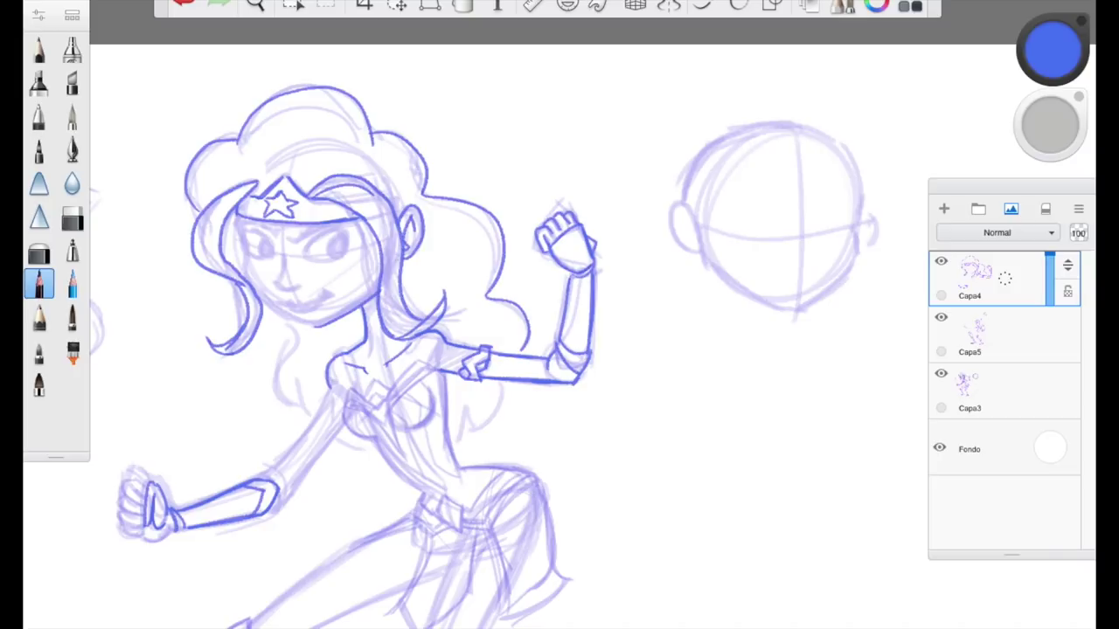
mouse_move(236, 217)
left_mouse_down()
mouse_move(245, 268)
mouse_move(315, 325)
left_mouse_up()
left_click_drag(382, 222, 358, 260)
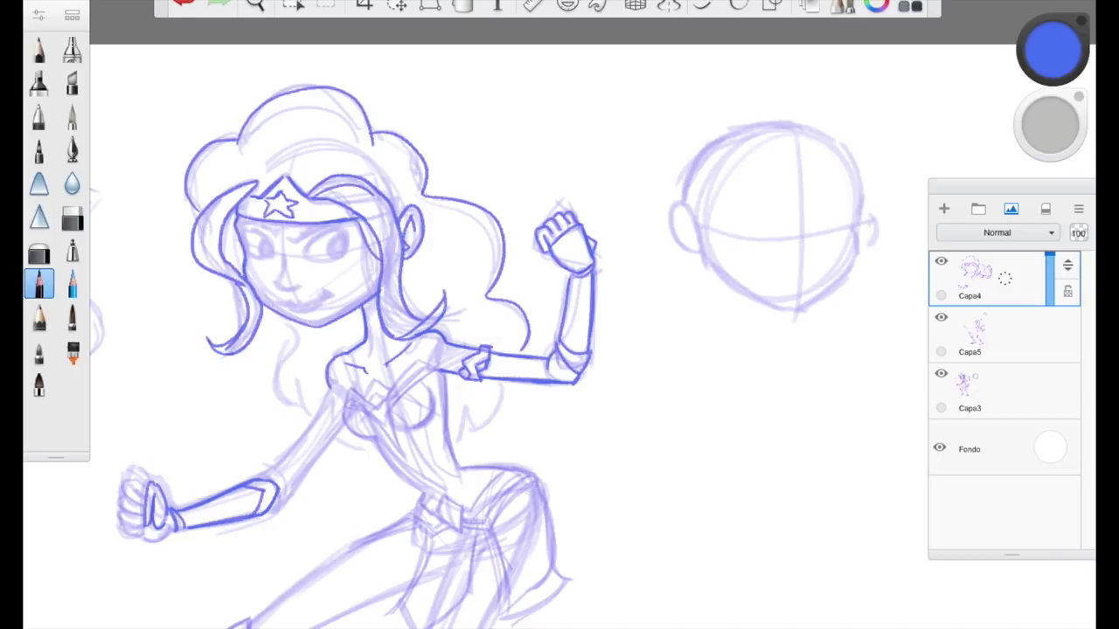
Draw the nose and the eye nearest the ear with its dark pupil
mouse_move(301, 236)
left_mouse_down()
mouse_move(347, 252)
mouse_move(316, 256)
mouse_move(338, 253)
mouse_move(336, 243)
left_mouse_up()
left_click(72, 219)
left_click(38, 283)
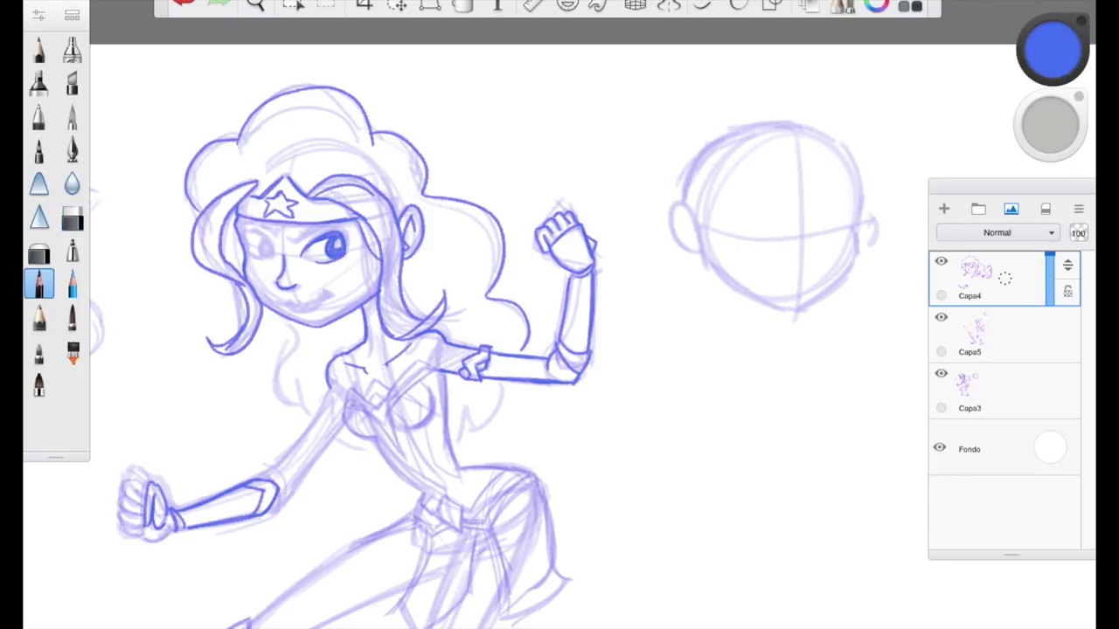
Mirror the canvas and draw the second eye with its angled eyebrow, erasing stray marks
key("x")
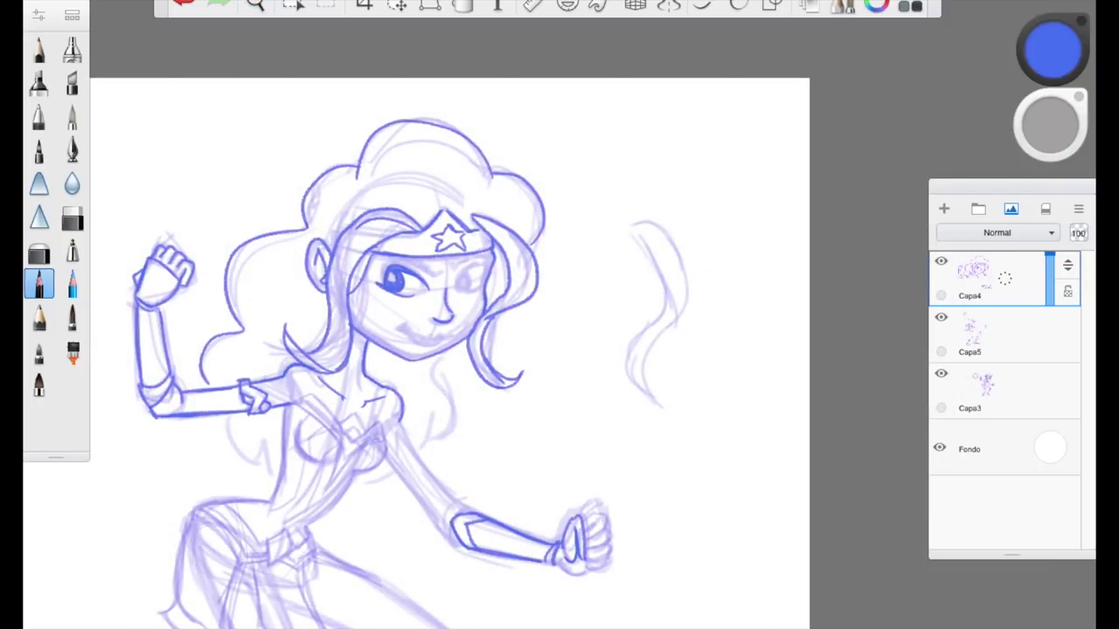
left_click_drag(458, 278, 481, 281)
left_click(72, 218)
left_click_drag(455, 276, 461, 286)
left_click(39, 284)
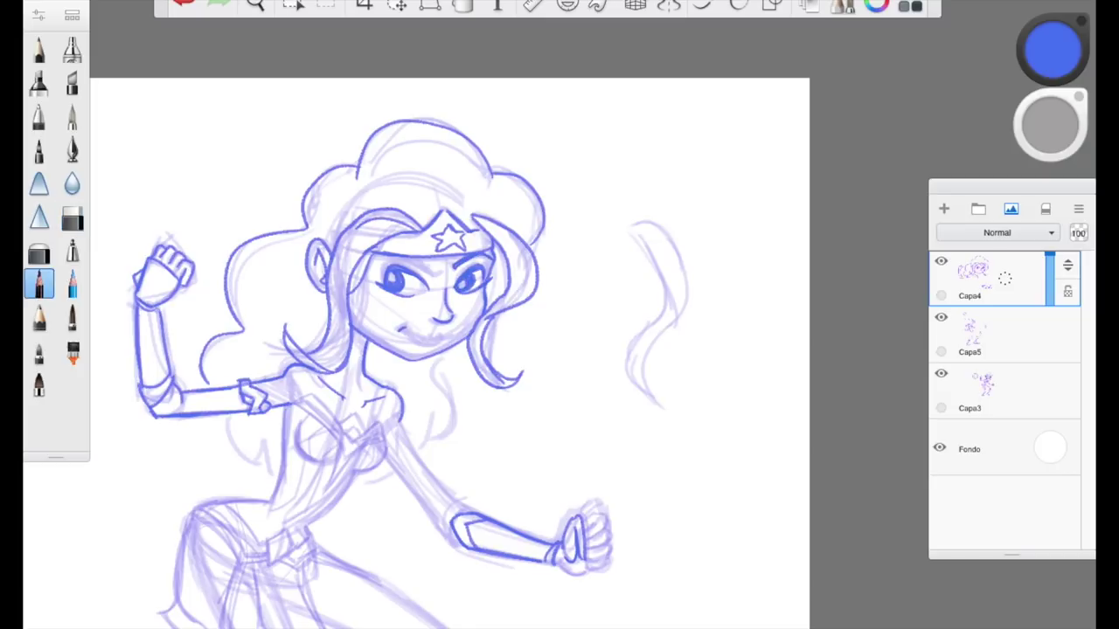
Draw the hair curls beneath the chin and the smirking mouth, then flip the canvas back and add the remaining eyebrow
left_click_drag(433, 352, 425, 448)
scroll(461, 335, "down", 2)
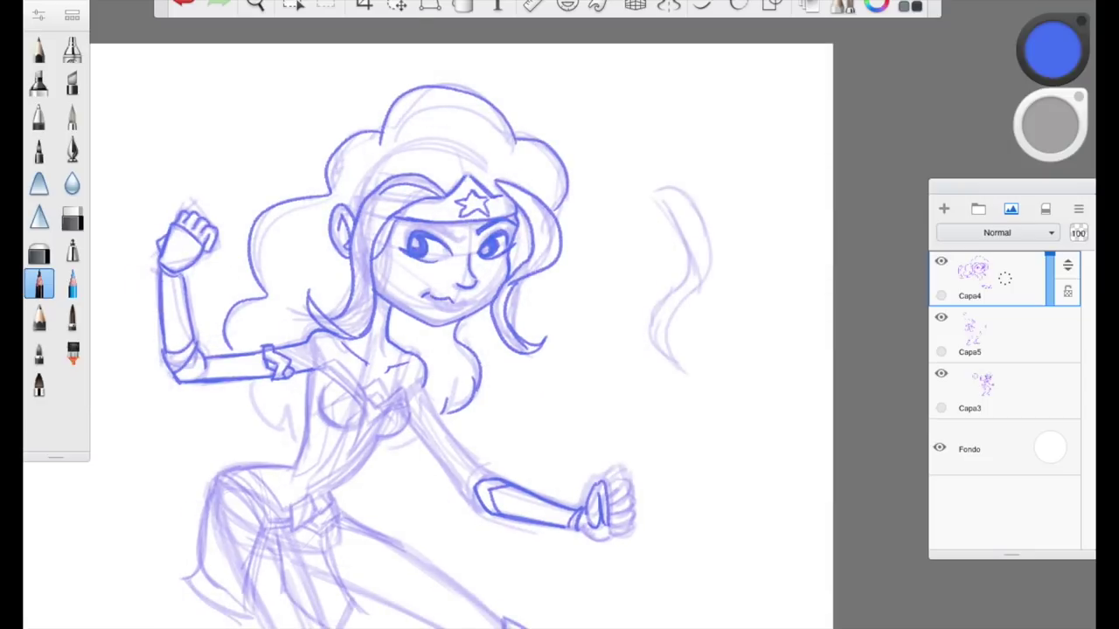
left_click_drag(426, 299, 462, 303)
left_click(365, 5)
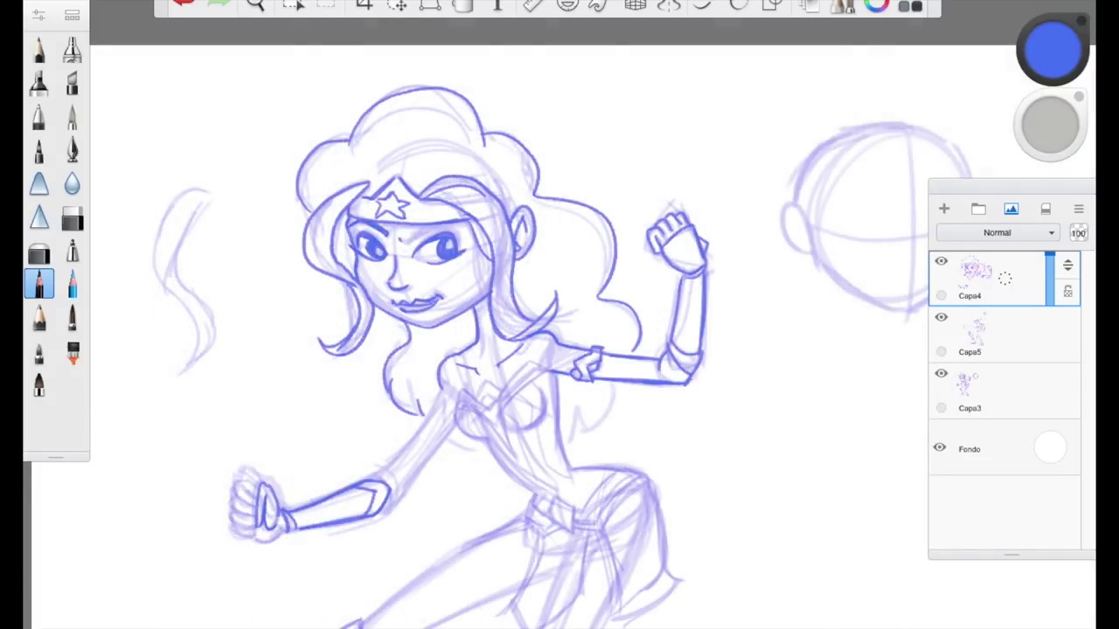
left_click_drag(401, 243, 463, 223)
Outline the bodice's neckline with its chest emblem, and the pointed belt around the waist and hip
scroll(507, 314, "down", 3)
scroll(507, 314, "right", 3)
scroll(507, 315, "down", 2)
scroll(507, 315, "right", 1)
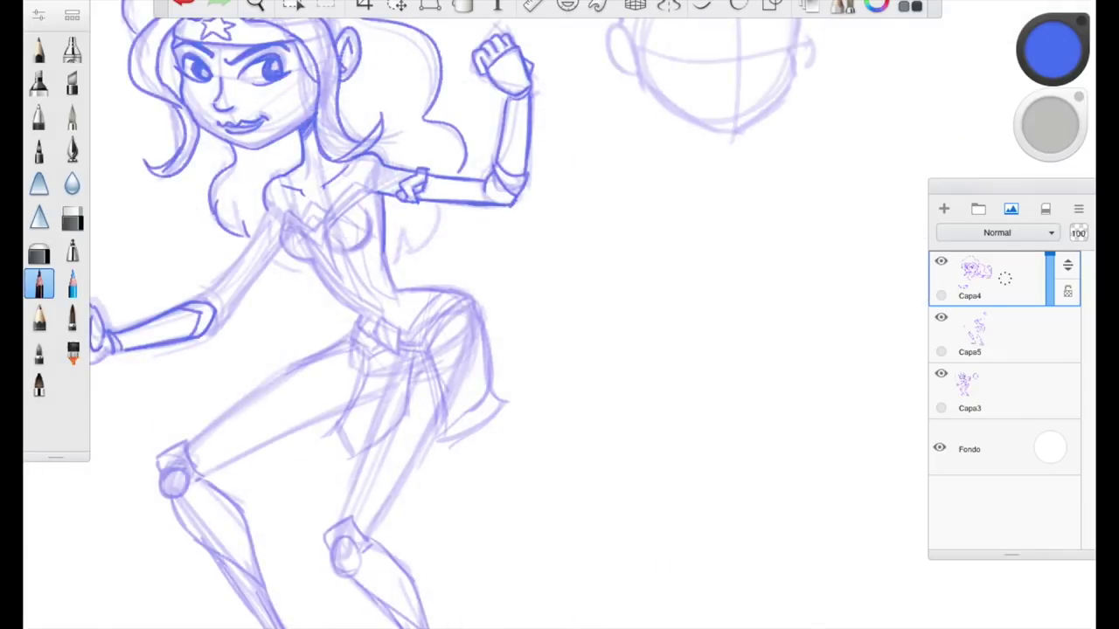
mouse_move(372, 183)
left_mouse_down()
mouse_move(327, 233)
mouse_move(280, 229)
mouse_move(339, 277)
mouse_move(331, 236)
mouse_move(301, 218)
mouse_move(357, 311)
mouse_move(402, 332)
mouse_move(394, 350)
left_mouse_up()
mouse_move(370, 336)
left_mouse_down()
mouse_move(399, 352)
mouse_move(411, 327)
left_mouse_up()
mouse_move(406, 334)
left_mouse_down()
mouse_move(432, 299)
mouse_move(462, 297)
left_mouse_up()
left_click_drag(398, 354, 477, 299)
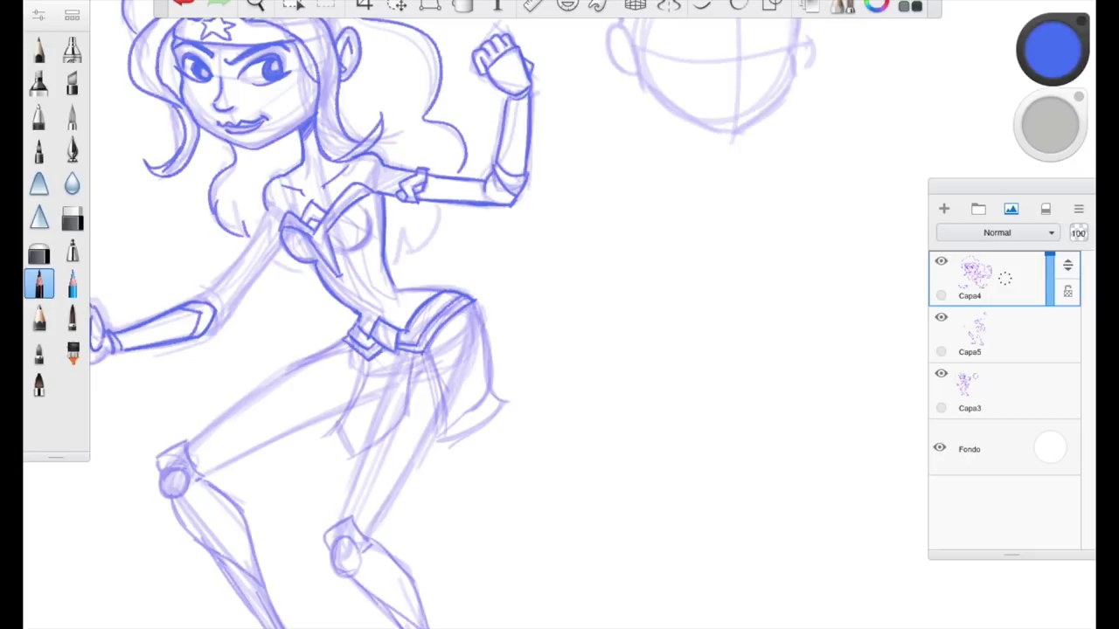
Draw the skirt's separate panels hanging from the belt across the front and over the rear hip, cleaning up overlaps
mouse_move(363, 362)
left_mouse_down()
mouse_move(335, 430)
mouse_move(399, 446)
left_mouse_up()
left_click_drag(408, 352, 397, 439)
left_click_drag(352, 350, 341, 420)
mouse_move(409, 351)
left_mouse_down()
mouse_move(436, 423)
mouse_move(436, 372)
left_mouse_up()
left_click_drag(479, 302, 491, 374)
left_click_drag(320, 339, 346, 367)
left_click_drag(437, 418, 508, 370)
left_click_drag(306, 350, 327, 362)
left_click_drag(488, 336, 506, 377)
left_click(73, 219)
left_click(38, 284)
Outline the pointed knee guard plates on both legs
scroll(349, 350, "down", 5)
left_click_drag(344, 419, 372, 402)
left_click_drag(374, 402, 390, 425)
left_click_drag(178, 341, 177, 369)
left_click_drag(208, 325, 220, 374)
mouse_move(178, 341)
left_mouse_down()
mouse_move(208, 325)
mouse_move(218, 388)
left_mouse_up()
Complete the lower knee plates, with a band beneath each and a small side tab behind, correcting the rear knee's edge
mouse_move(339, 437)
left_mouse_down()
mouse_move(341, 449)
mouse_move(339, 435)
mouse_move(385, 450)
left_mouse_up()
left_click(72, 284)
left_click(73, 219)
left_click(39, 284)
left_click_drag(338, 442, 385, 459)
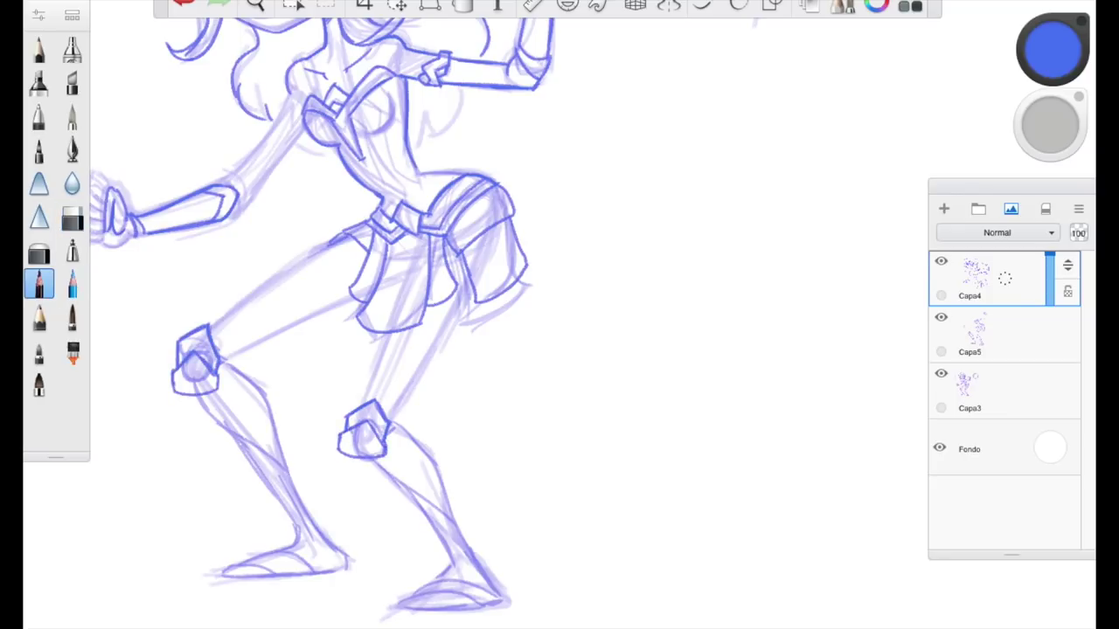
left_click_drag(175, 392, 215, 404)
left_click_drag(345, 457, 385, 463)
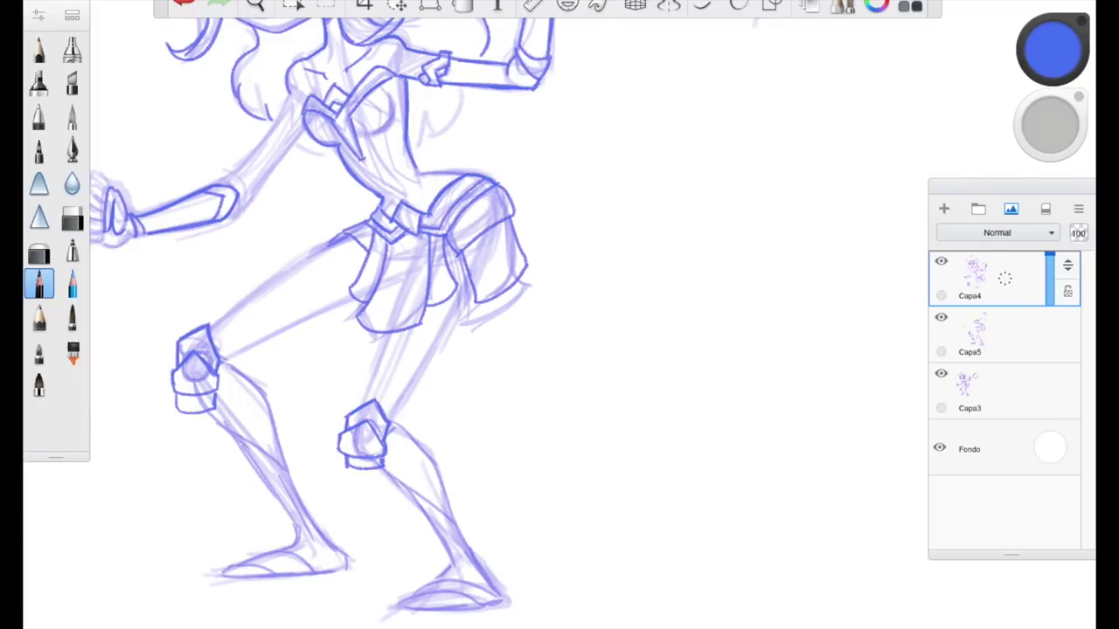
left_click_drag(384, 426, 407, 437)
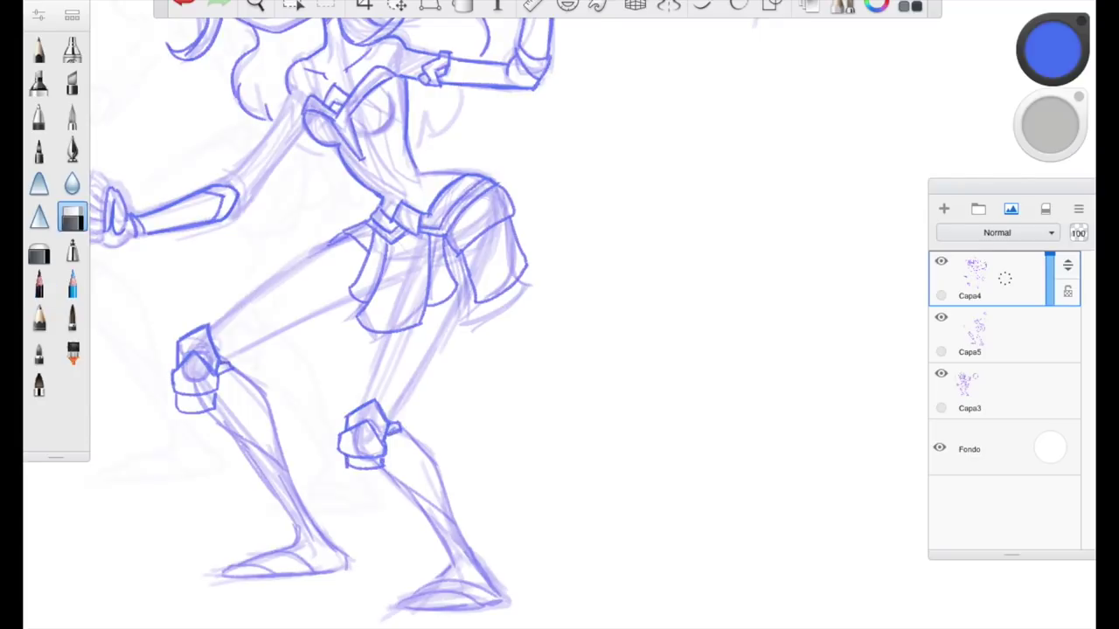
Outline both thighs between the skirt and the knee guards, erasing and redrawing uneven lines
left_click_drag(329, 348, 278, 418)
left_click_drag(328, 368, 257, 434)
left_click_drag(337, 418, 325, 446)
left_click_drag(245, 346, 306, 429)
left_click_drag(316, 383, 238, 432)
left_click(72, 216)
left_click(39, 284)
left_click_drag(354, 382, 234, 442)
scroll(350, 350, "down", 3)
left_click_drag(397, 300, 376, 343)
Outline the boots' shin panels on both lower legs and start the ankle cuffs, erasing stray marks
scroll(350, 350, "down", 5)
left_click_drag(220, 327, 299, 458)
mouse_move(278, 425)
left_mouse_down()
mouse_move(304, 441)
mouse_move(271, 460)
left_mouse_up()
left_click(72, 217)
left_click(38, 284)
left_click_drag(437, 456, 463, 477)
left_click_drag(428, 458, 434, 474)
Draw the shoe tops, soles and heels on both feet and close the back edges of the boots
mouse_move(274, 443)
left_mouse_down()
mouse_move(228, 461)
mouse_move(301, 456)
left_mouse_up()
left_click_drag(207, 476, 264, 460)
left_click_drag(301, 467, 335, 451)
mouse_move(397, 503)
left_mouse_down()
mouse_move(474, 484)
mouse_move(433, 474)
left_mouse_up()
left_click_drag(461, 477, 486, 502)
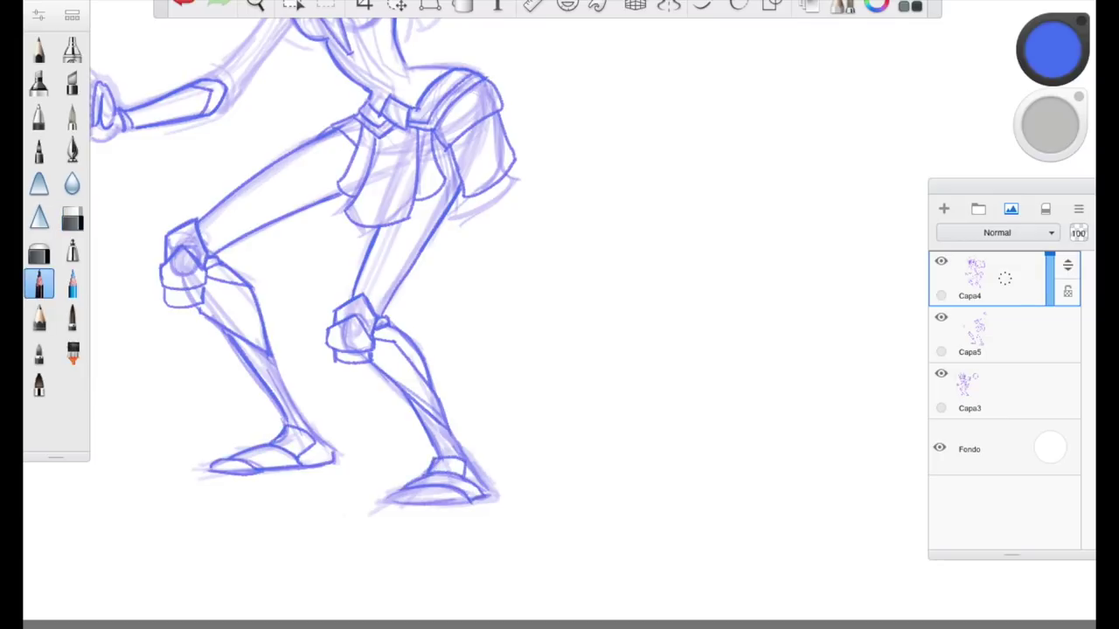
left_click_drag(390, 502, 486, 487)
left_click_drag(450, 423, 468, 463)
left_click_drag(271, 359, 311, 432)
left_click_drag(311, 434, 323, 444)
Outline the lowered arm's upper section from the shoulder to the bracer, cleaning up the line
scroll(560, 314, "up", 5)
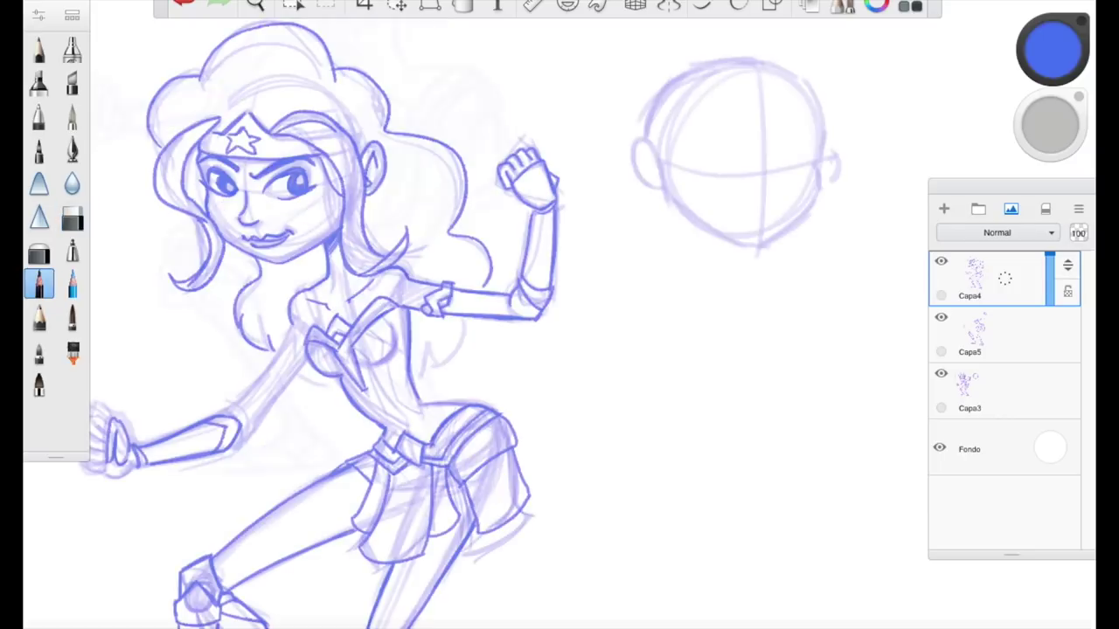
left_click_drag(306, 357, 273, 397)
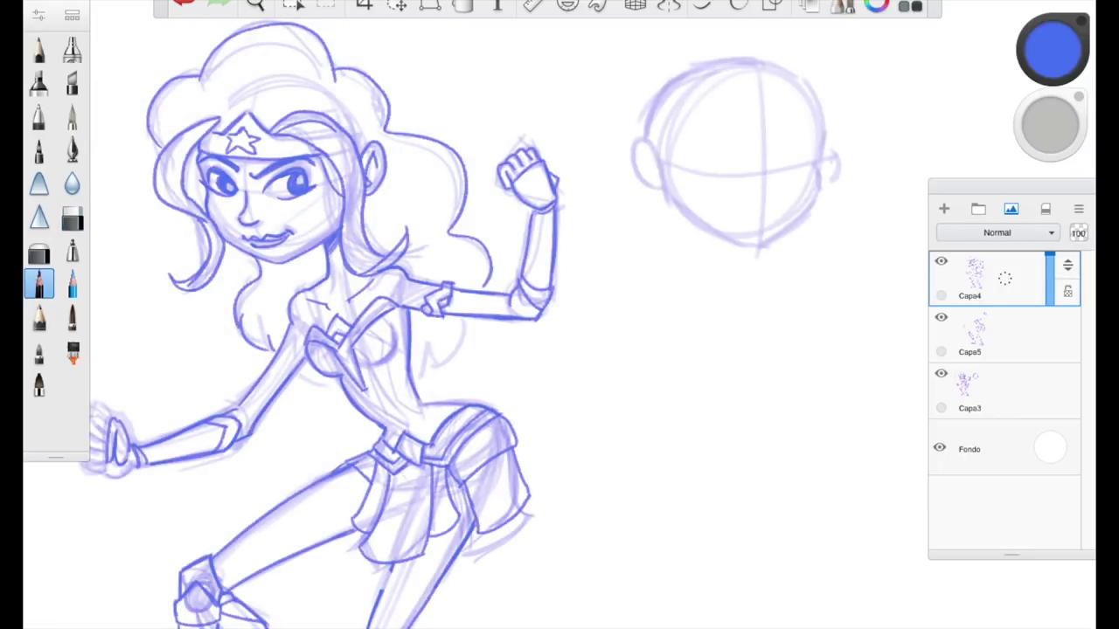
left_click_drag(303, 324, 286, 346)
left_click(73, 217)
left_click(38, 283)
Draw the hair curls beneath the raised arm and the lowered fist's fingers
left_click_drag(478, 325, 413, 377)
scroll(560, 315, "down", 3)
mouse_move(178, 245)
left_mouse_down()
mouse_move(173, 297)
mouse_move(208, 303)
left_mouse_up()
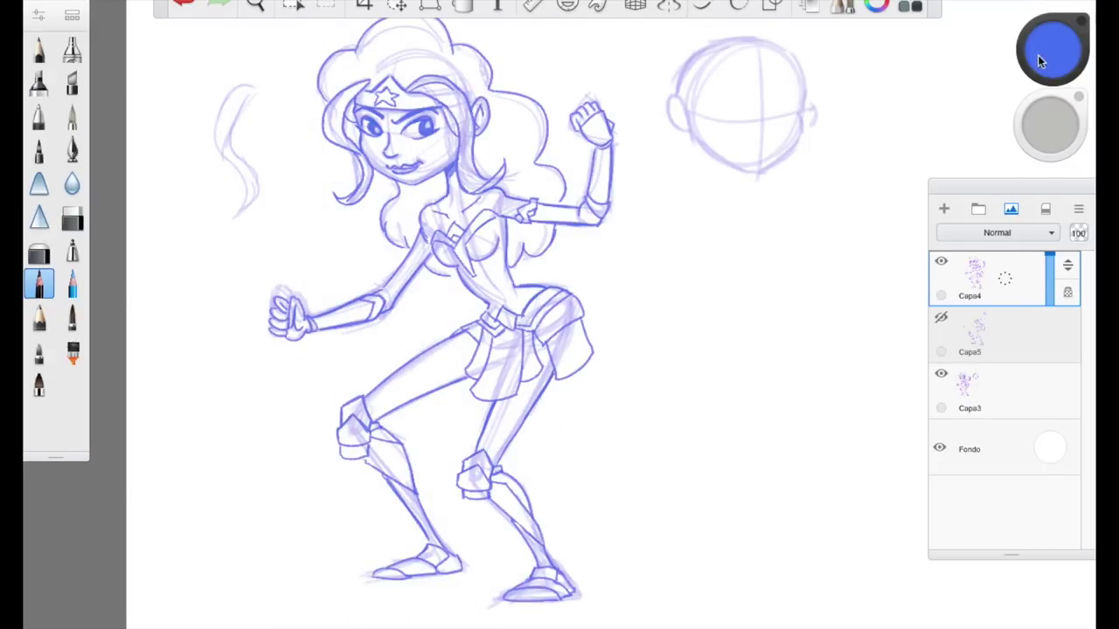
Duplicate the Capa4 line-art layer and recolour the copy's lines dark navy
left_click(974, 275)
left_click(957, 253)
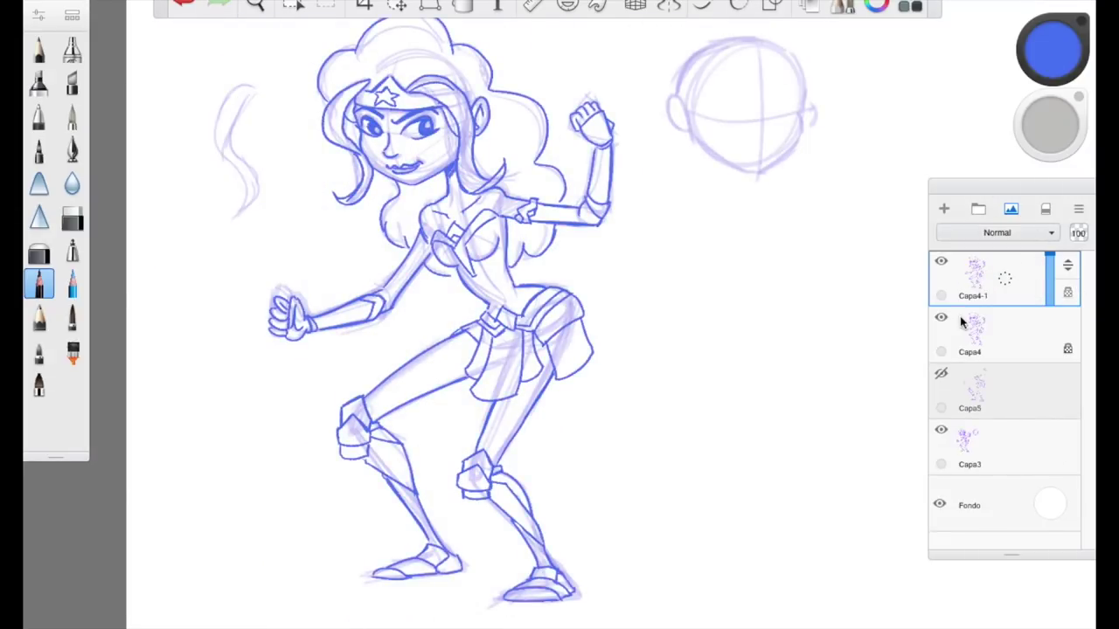
left_click_drag(1053, 48, 1052, 79)
left_click(71, 48)
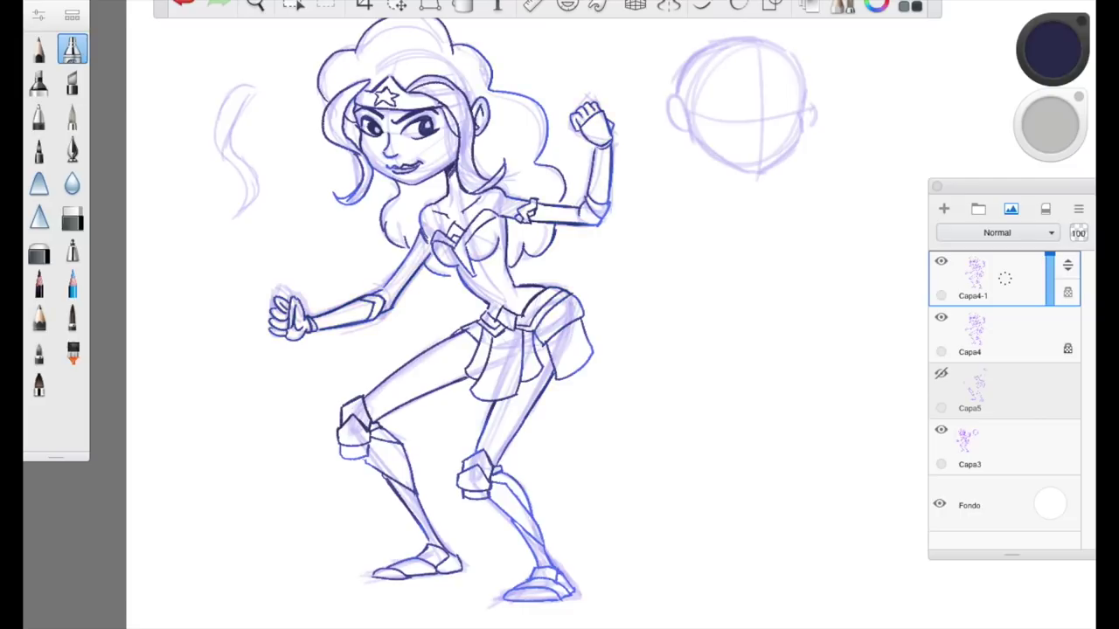
left_click(940, 317)
left_click(940, 317)
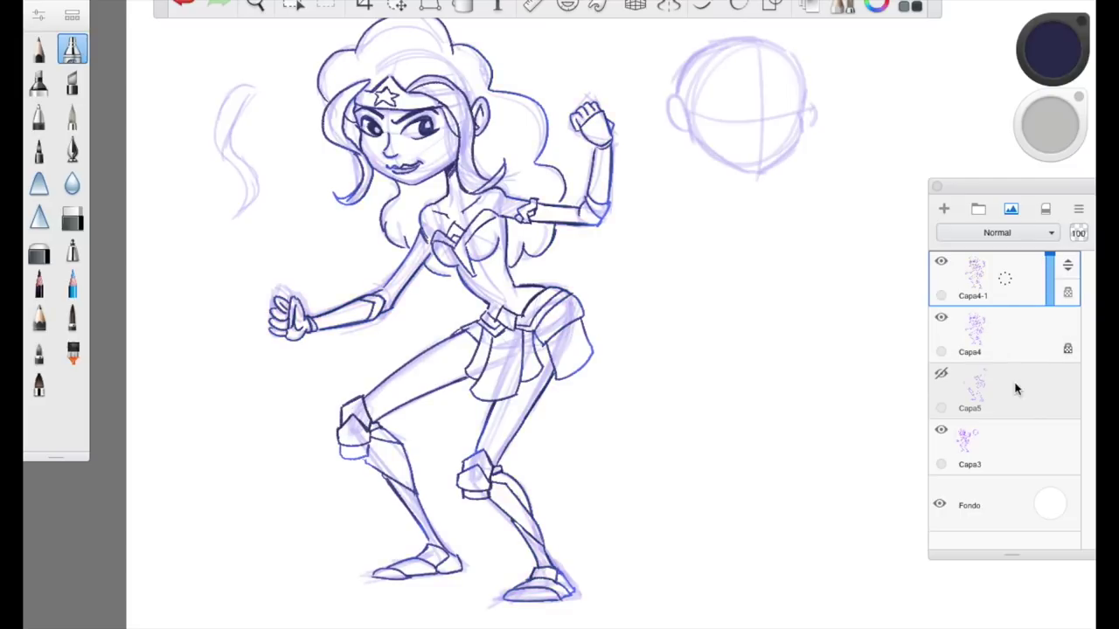
Add a layer above Capa5 and paint the lowered upper arm and fist with Copic Y32 Cashmere
left_click(1016, 380)
left_click(943, 209)
left_click(1049, 49)
left_click(846, 142)
left_click(880, 198)
left_click(72, 115)
mouse_move(392, 288)
left_mouse_down()
mouse_move(381, 304)
mouse_move(429, 243)
left_mouse_up()
scroll(429, 324, "up", 3)
mouse_move(239, 289)
left_mouse_down()
mouse_move(215, 301)
mouse_move(210, 330)
left_mouse_up()
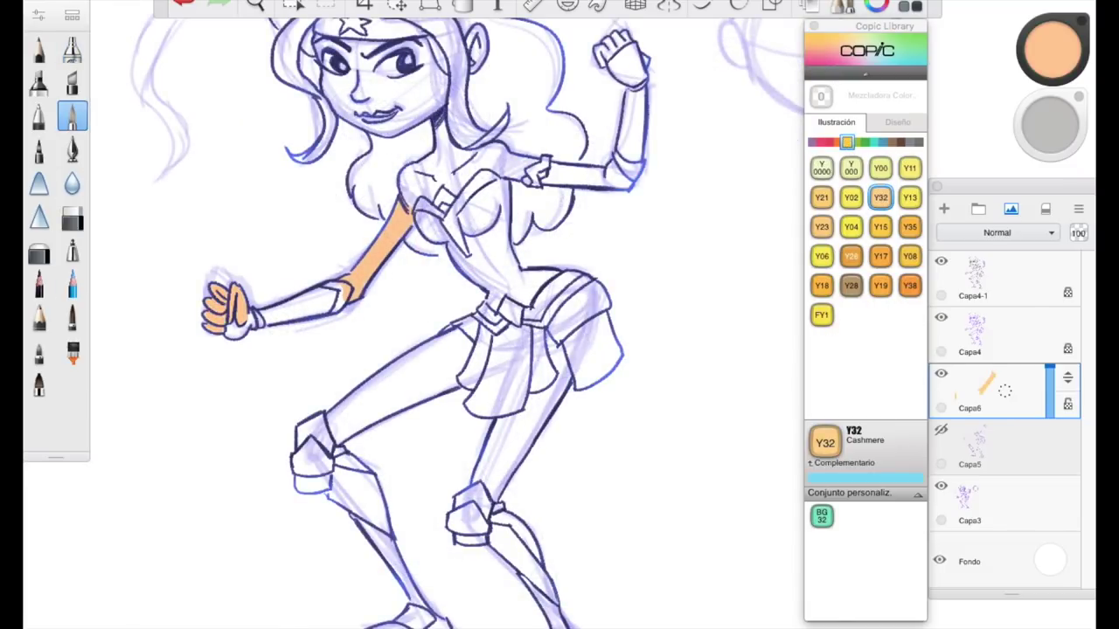
Fill the neck, shoulders, raised upper arm and raised fingers with the Y32 skin tone
scroll(437, 324, "up", 3)
scroll(437, 323, "right", 3)
left_click_drag(315, 258, 341, 293)
mouse_move(334, 229)
left_mouse_down()
mouse_move(372, 255)
mouse_move(349, 289)
mouse_move(403, 249)
mouse_move(516, 287)
left_mouse_up()
left_click_drag(500, 171, 515, 148)
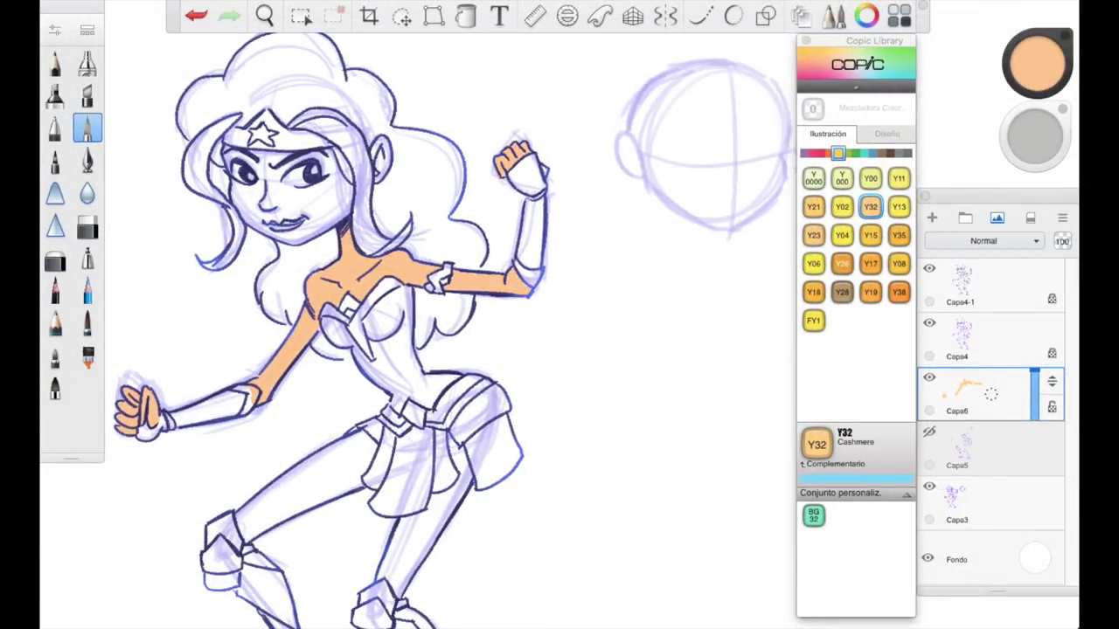
Fill the face and ear with the Y32 skin tone
mouse_move(232, 183)
left_mouse_down()
mouse_move(280, 234)
mouse_move(332, 236)
left_mouse_up()
left_click_drag(348, 208, 348, 185)
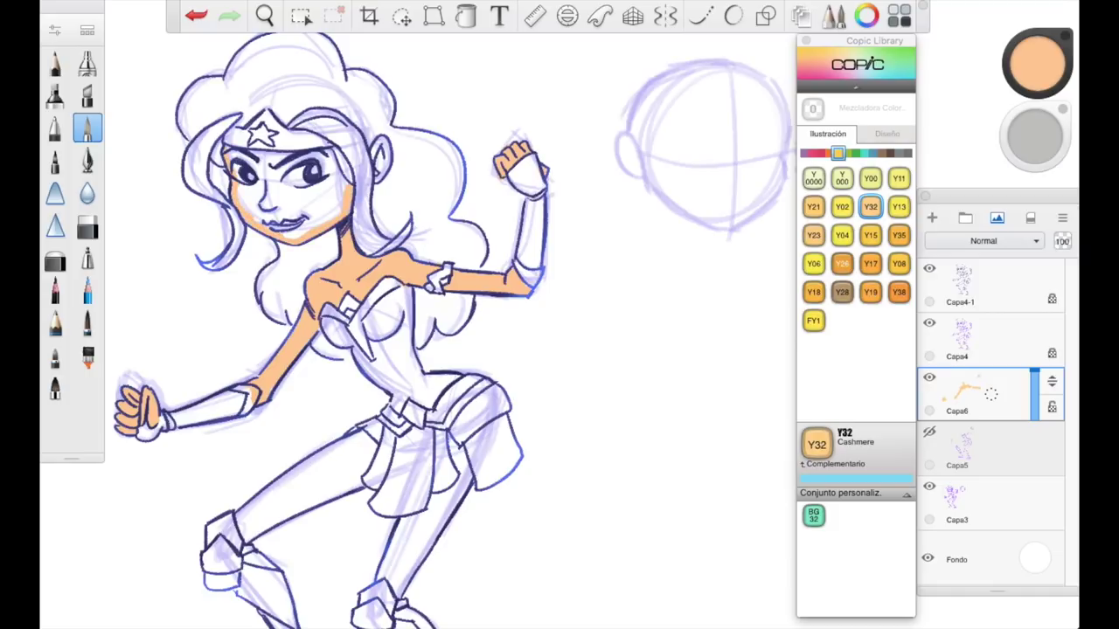
mouse_move(238, 185)
left_mouse_down()
mouse_move(249, 212)
mouse_move(284, 220)
mouse_move(288, 194)
mouse_move(253, 170)
mouse_move(302, 173)
left_mouse_up()
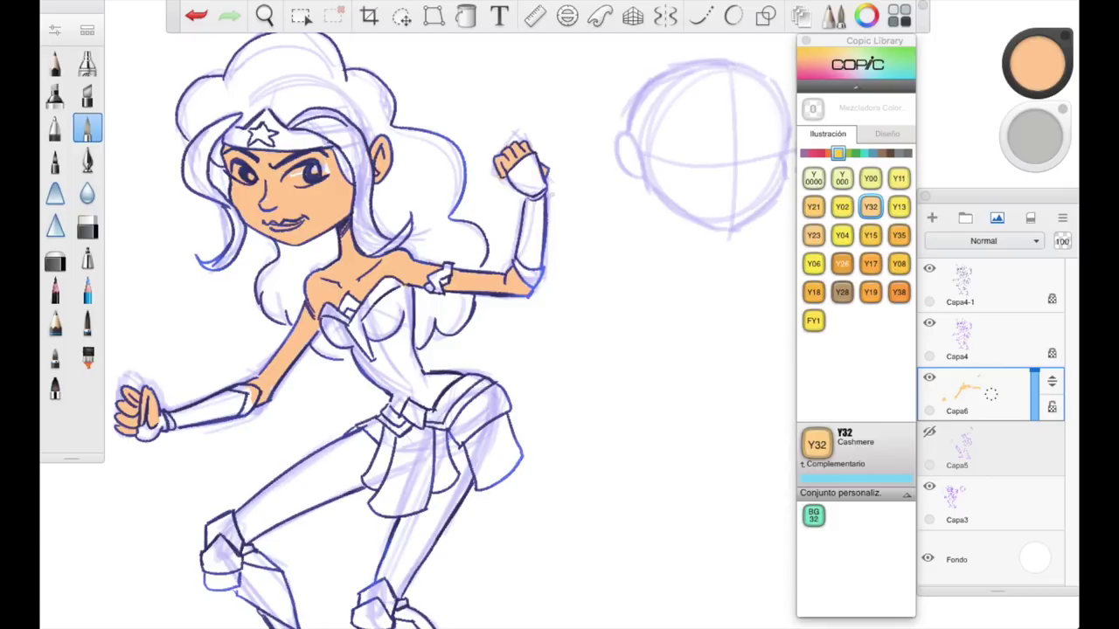
Fill both thighs between the skirt and the knee guards with the Y32 skin tone
left_click_drag(438, 350, 539, 258)
mouse_move(349, 437)
left_mouse_down()
mouse_move(463, 389)
mouse_move(472, 345)
mouse_move(432, 389)
left_mouse_up()
left_click_drag(472, 345, 433, 384)
left_click_drag(376, 411, 446, 367)
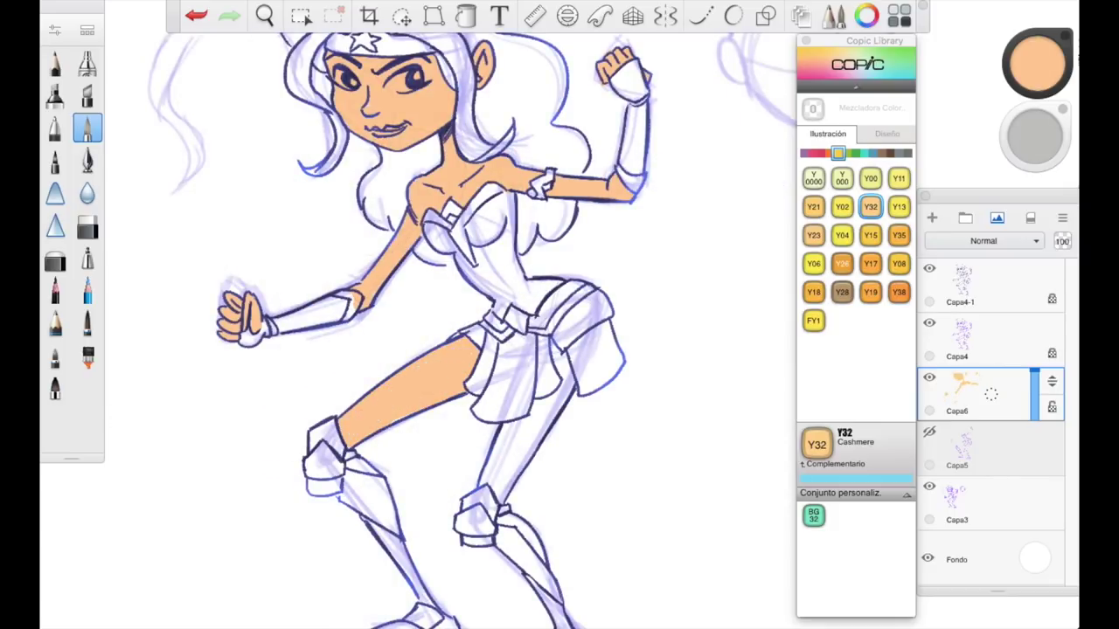
left_click_drag(494, 328, 253, 263)
mouse_move(245, 439)
left_mouse_down()
mouse_move(278, 403)
mouse_move(322, 301)
mouse_move(255, 434)
mouse_move(262, 403)
left_mouse_up()
mouse_move(349, 262)
left_mouse_down()
mouse_move(476, 397)
mouse_move(534, 428)
left_mouse_up()
Fill the bodice down to the belt with Copic R05 Salmon Red
left_click(820, 153)
left_click(842, 292)
mouse_move(413, 349)
left_mouse_down()
mouse_move(416, 367)
mouse_move(451, 320)
mouse_move(426, 377)
mouse_move(458, 368)
left_mouse_up()
left_click_drag(371, 352, 462, 441)
mouse_move(472, 388)
left_mouse_down()
mouse_move(450, 420)
mouse_move(446, 398)
left_mouse_up()
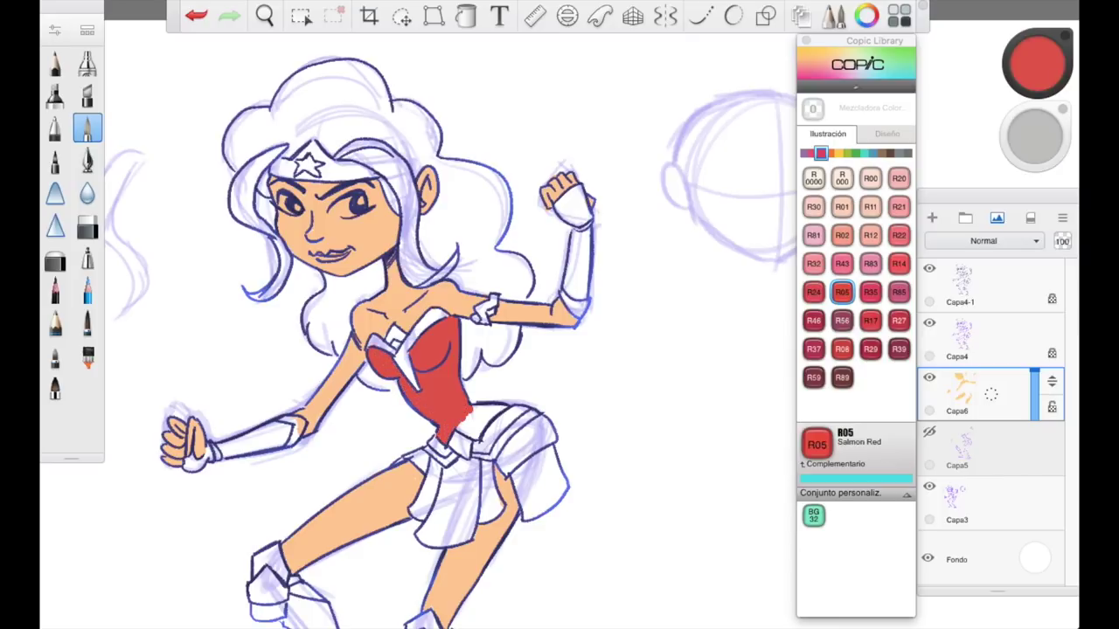
mouse_move(457, 437)
left_mouse_down()
mouse_move(503, 407)
mouse_move(486, 414)
left_mouse_up()
left_click(87, 63)
left_click(87, 129)
Fill all the skirt panels with the Copic blue B97
scroll(350, 350, "down", 3)
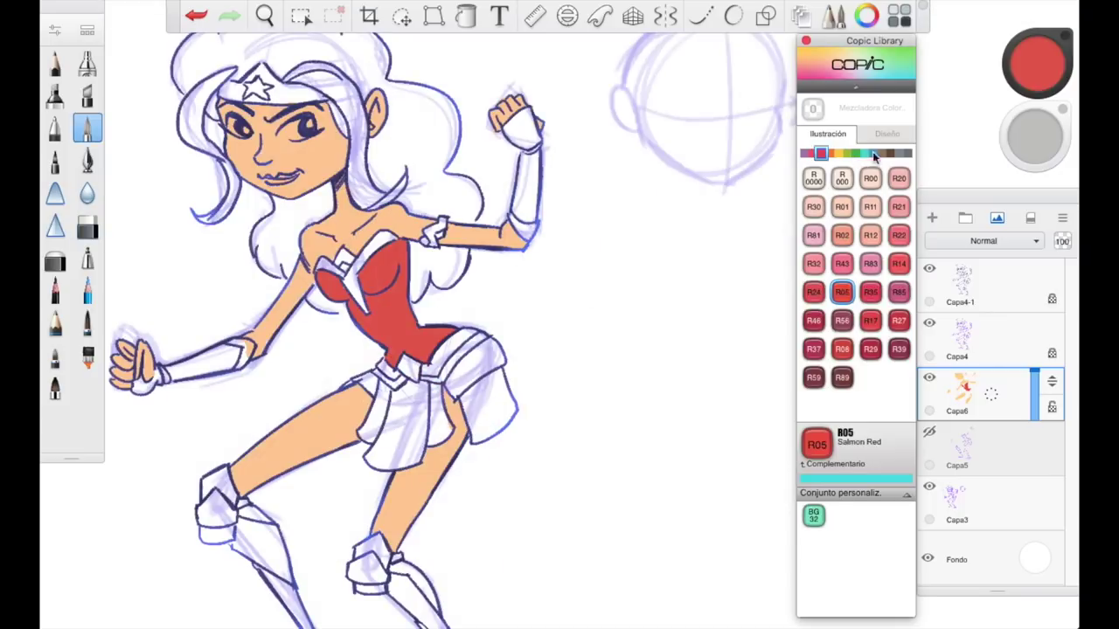
left_click(872, 153)
left_click(899, 348)
mouse_move(385, 390)
left_mouse_down()
mouse_move(383, 416)
mouse_move(355, 376)
mouse_move(380, 401)
mouse_move(383, 435)
left_mouse_up()
left_click(376, 377)
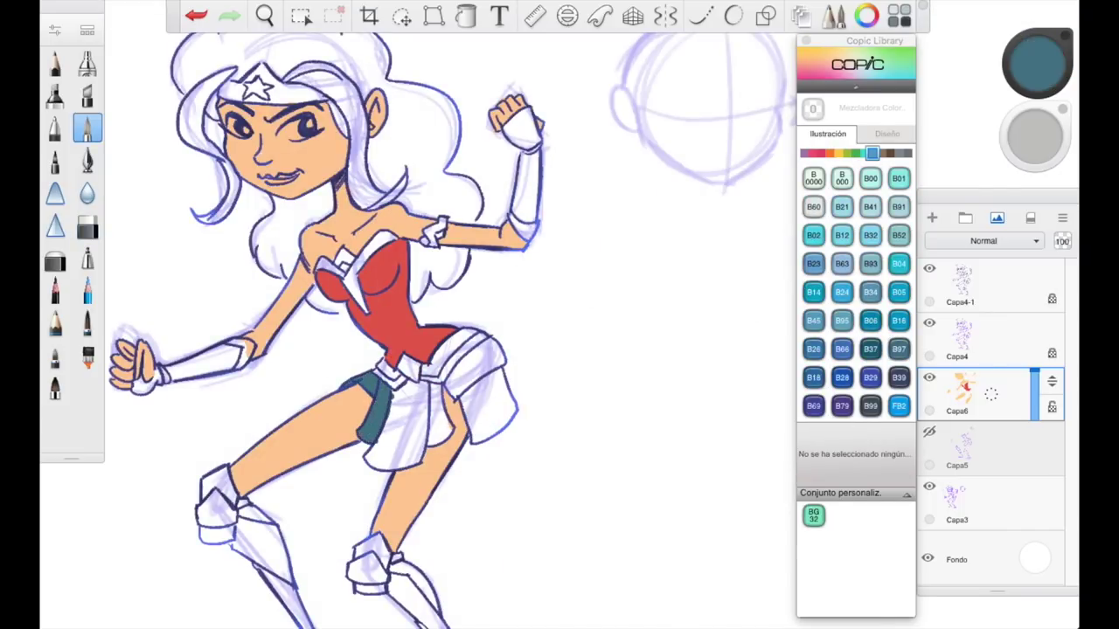
mouse_move(411, 385)
left_mouse_down()
mouse_move(450, 431)
mouse_move(416, 460)
mouse_move(371, 469)
mouse_move(437, 430)
mouse_move(400, 394)
mouse_move(385, 459)
mouse_move(402, 410)
mouse_move(472, 359)
mouse_move(455, 376)
mouse_move(461, 390)
mouse_move(488, 343)
mouse_move(463, 387)
mouse_move(480, 422)
mouse_move(498, 371)
mouse_move(486, 439)
mouse_move(470, 432)
left_mouse_up()
left_click_drag(481, 430, 503, 411)
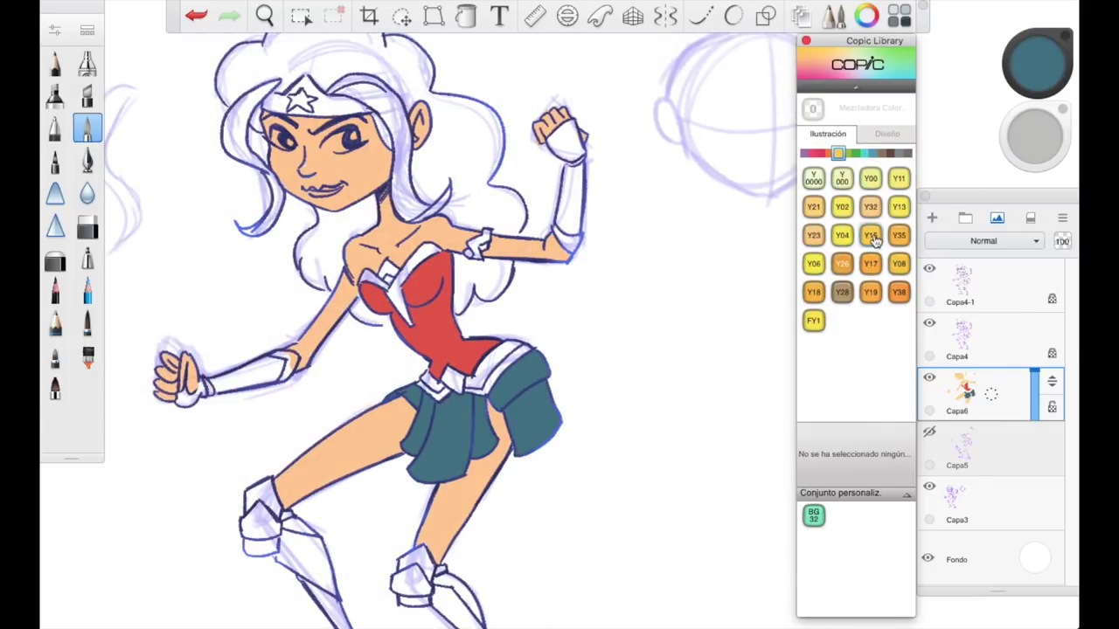
Fill the bodice's chest trim and the belt with Copic Y11 Pale Yellow
left_click(898, 179)
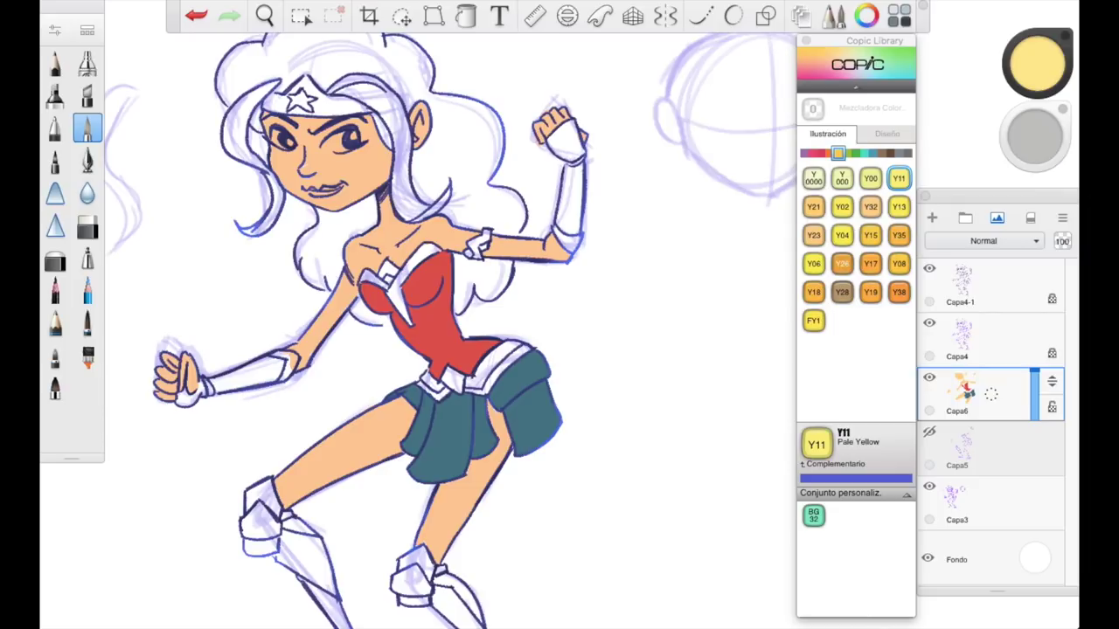
left_click_drag(395, 269, 383, 281)
left_click(407, 306, "alt")
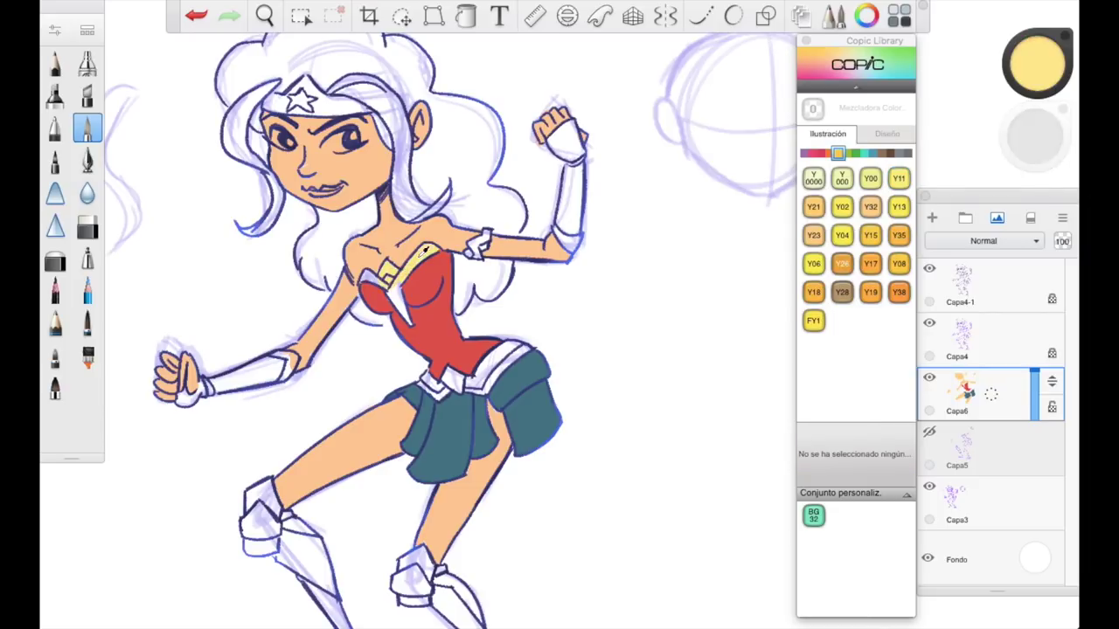
left_click(404, 299, "alt")
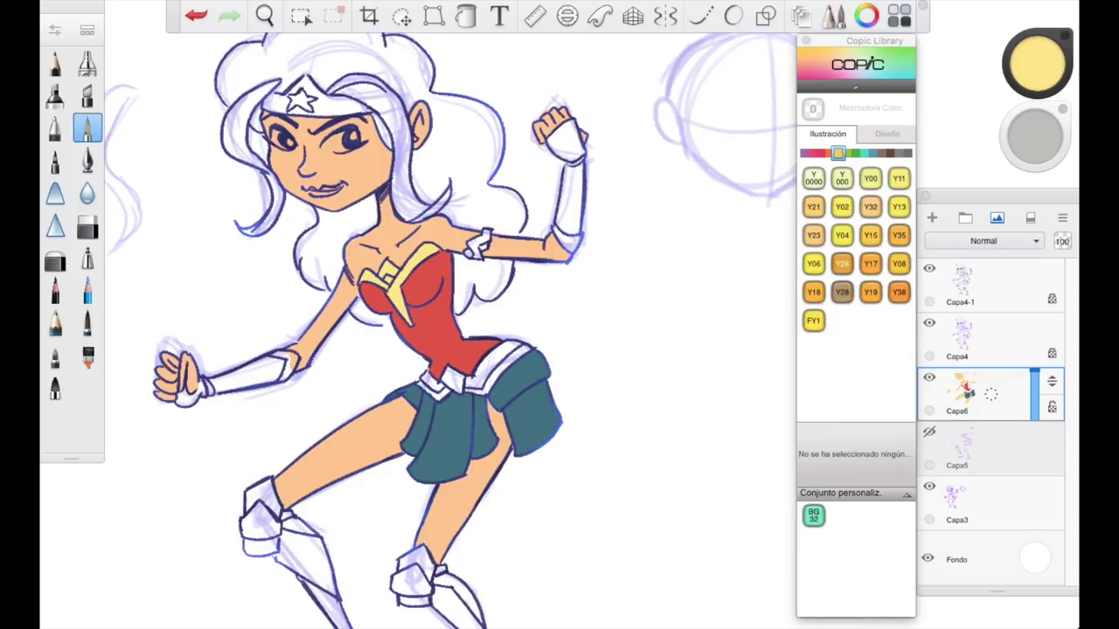
left_click_drag(639, 415, 657, 366)
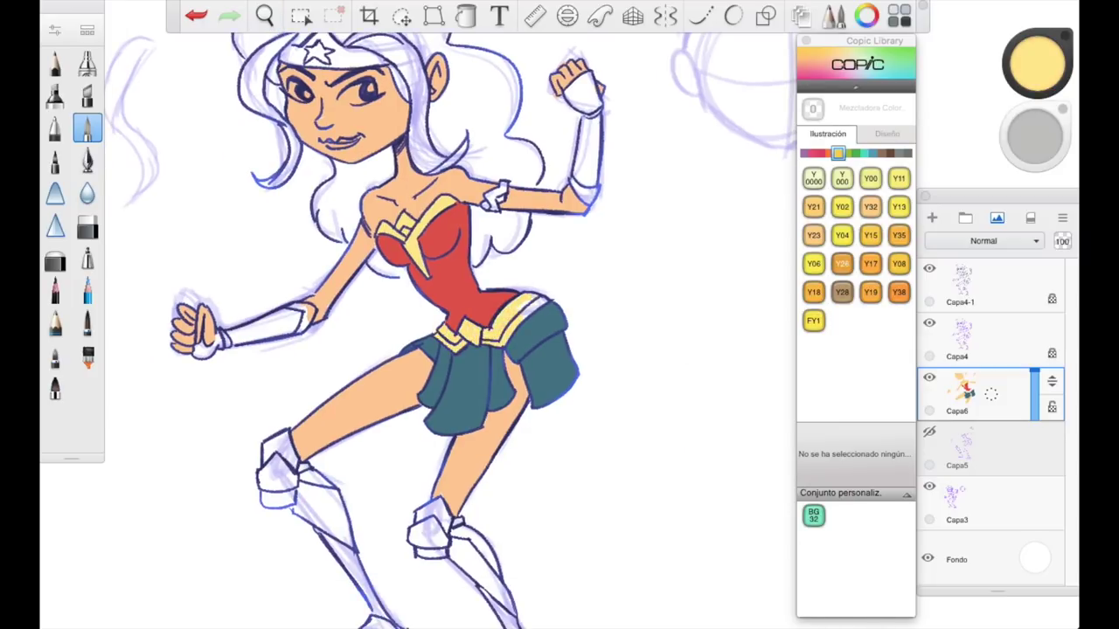
Fill both knee guards with the Y11 pale yellow
left_click_drag(524, 306, 416, 295)
left_click_drag(306, 521, 325, 542)
mouse_move(306, 493)
left_mouse_down()
mouse_move(327, 507)
mouse_move(333, 531)
left_mouse_up()
key("e")
key("e")
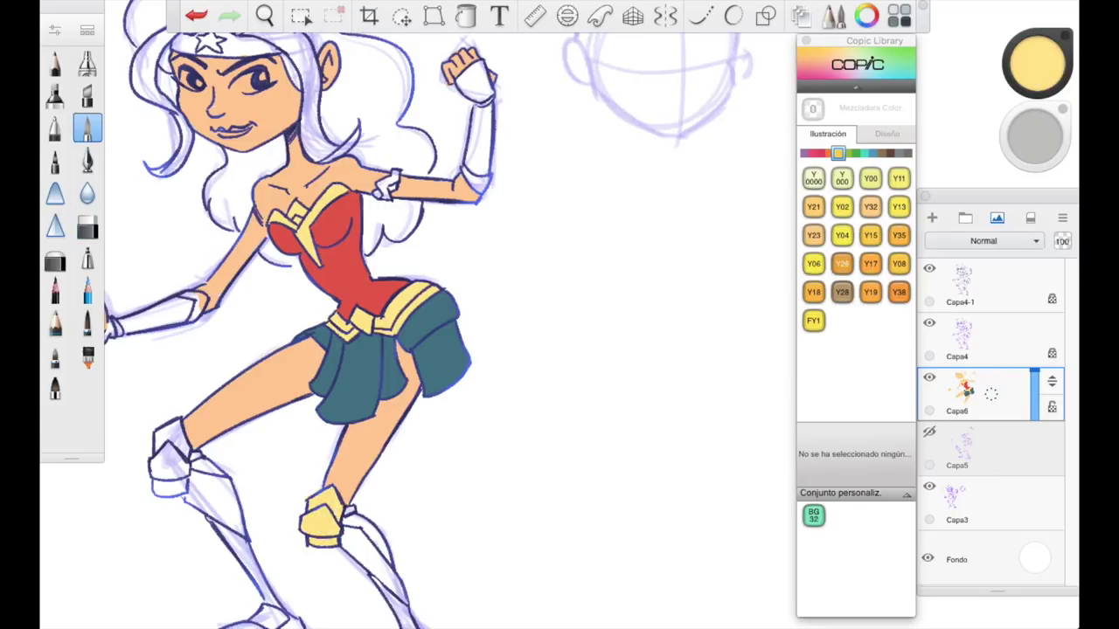
left_click_drag(437, 350, 516, 273)
left_click_drag(237, 374, 241, 399)
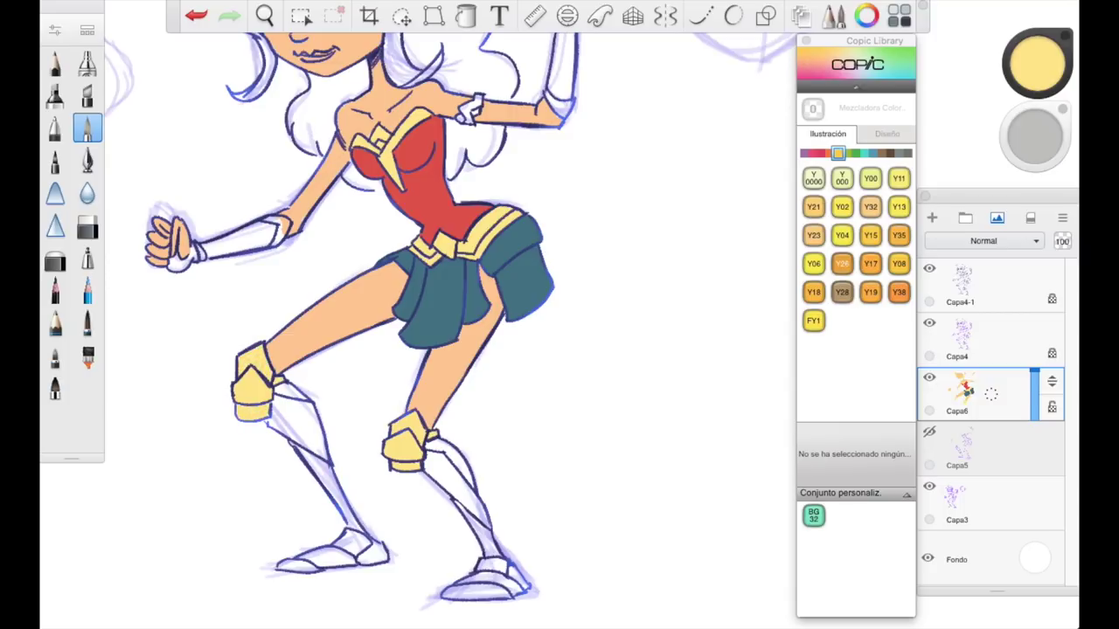
Fill the exposed calves with the sampled skin tone and the lower shin strips with the pale yellow
left_click(282, 389, "alt")
left_click_drag(453, 449, 487, 536)
left_click(406, 441, "alt")
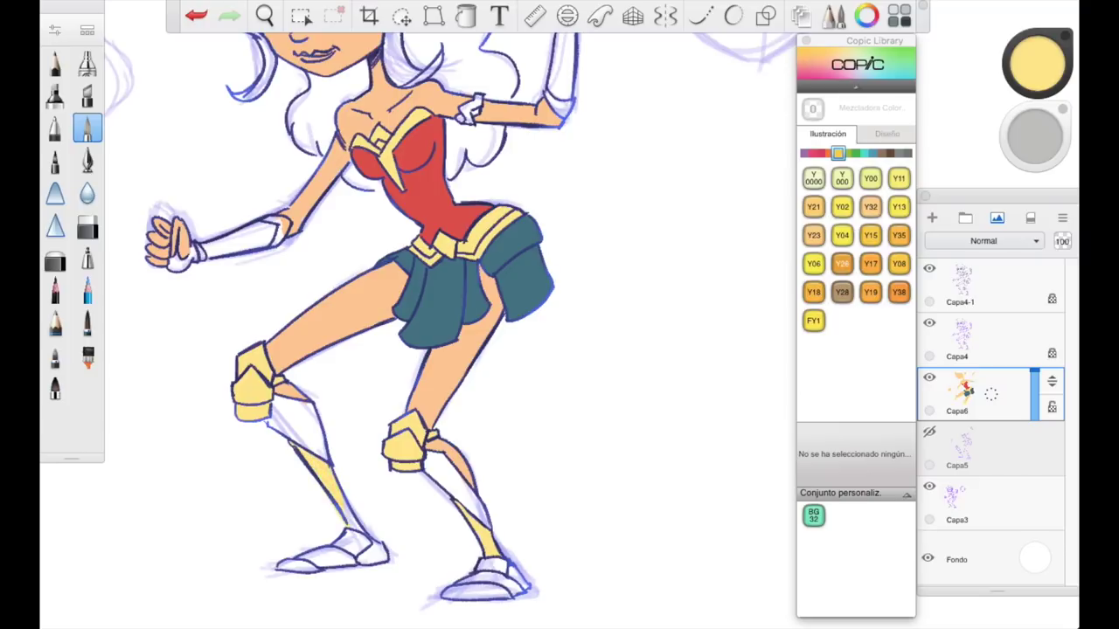
Fill the boots' shin panels and feet with Copic R56, and the heels with the pale yellow
left_click(820, 153)
left_click(842, 321)
scroll(438, 350, "up", 2)
left_click_drag(350, 359, 392, 413)
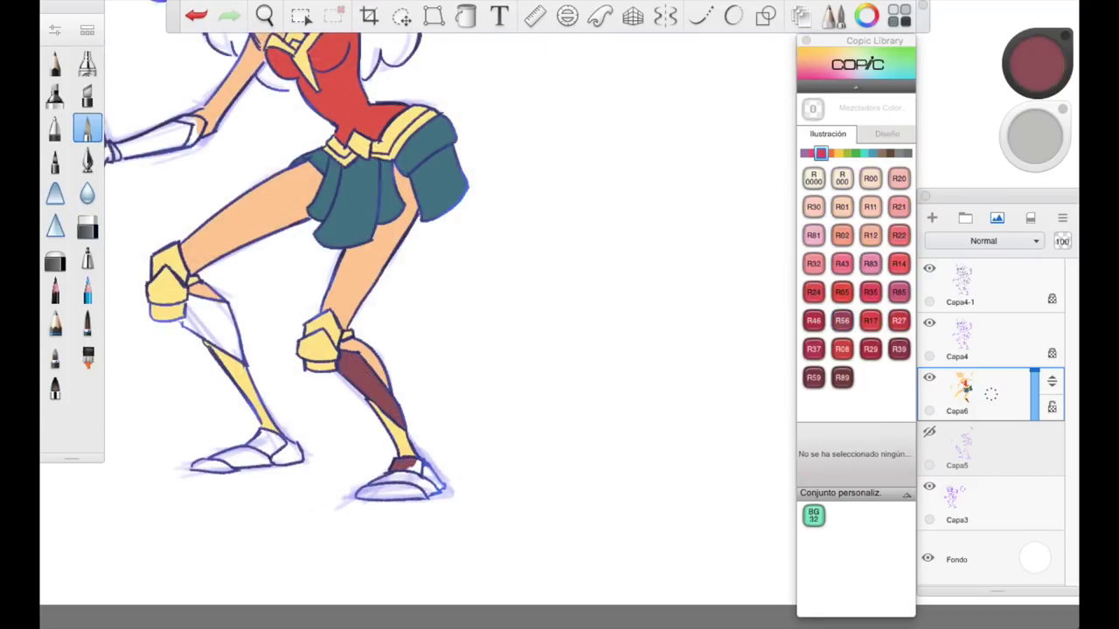
left_click_drag(364, 491, 437, 486)
mouse_move(264, 443)
left_mouse_down()
mouse_move(285, 455)
mouse_move(210, 467)
mouse_move(257, 460)
left_mouse_up()
left_click_drag(274, 447, 299, 459)
left_click_drag(184, 323, 202, 338)
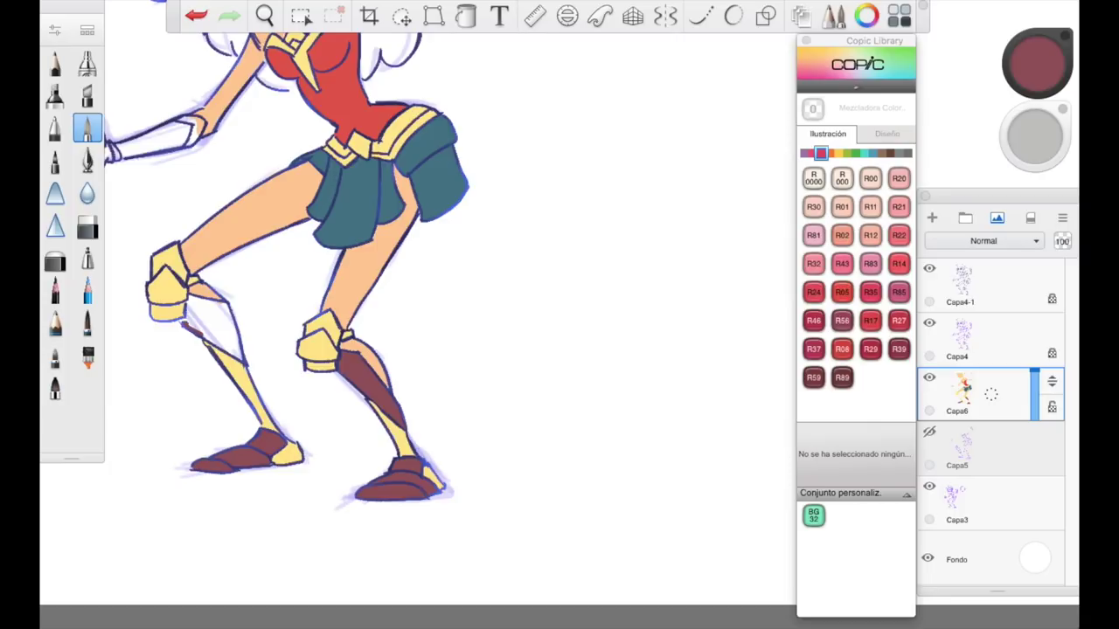
mouse_move(191, 297)
left_mouse_down()
mouse_move(222, 305)
mouse_move(235, 350)
mouse_move(197, 324)
mouse_move(229, 339)
left_mouse_up()
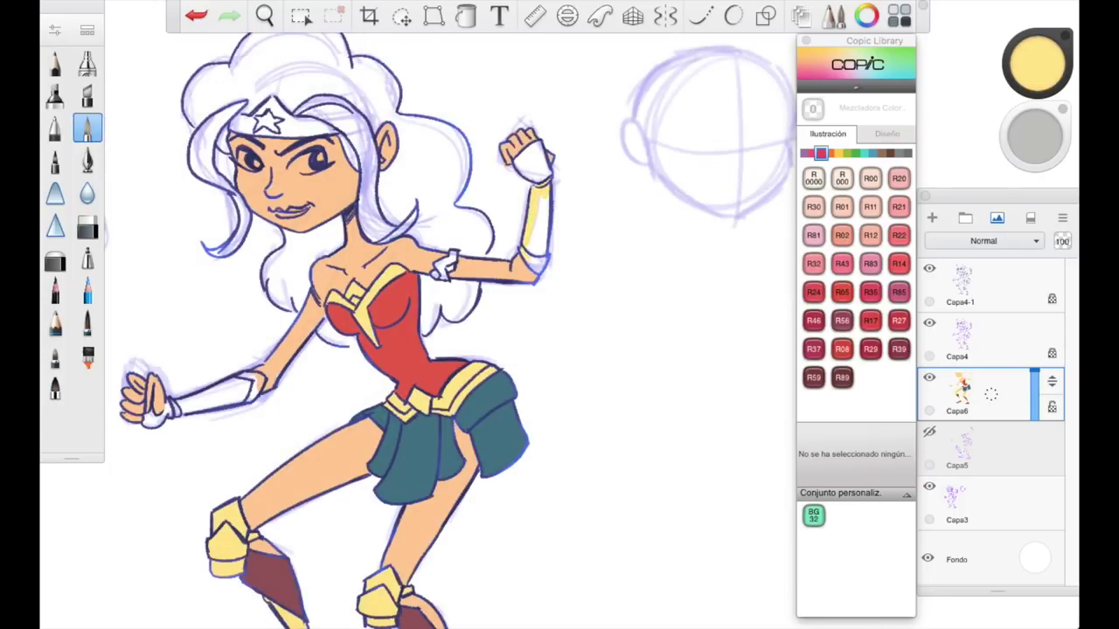
Fill both forearm bracers and the tiara with the pale yellow, and pick Copic R00 Pinkish White
left_click_drag(542, 199, 540, 254)
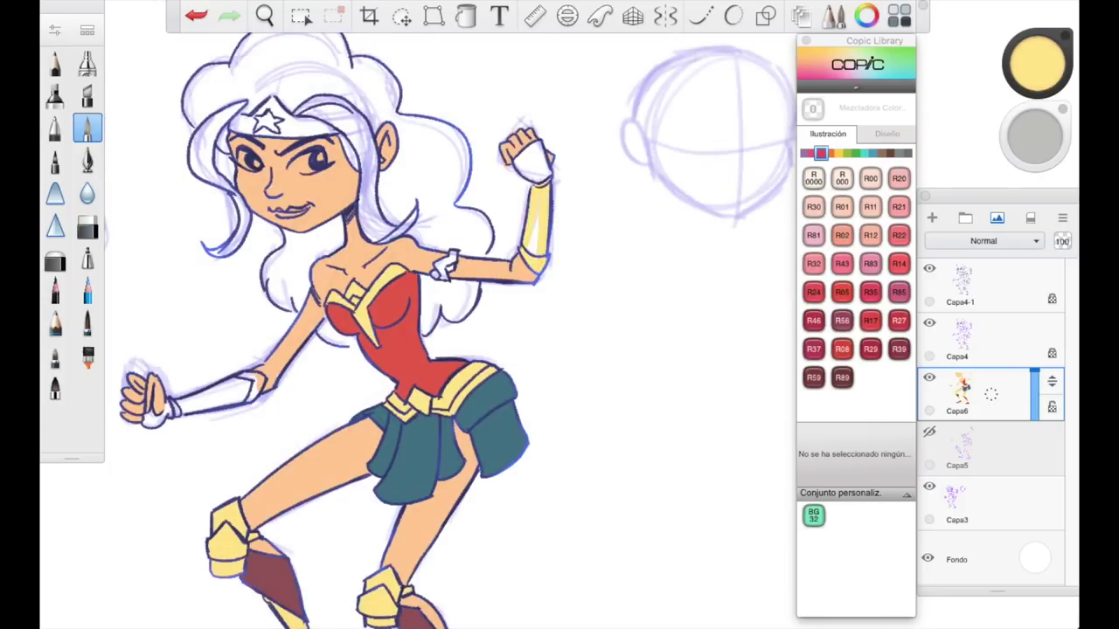
left_click_drag(180, 407, 256, 384)
mouse_move(231, 124)
left_mouse_down()
mouse_move(332, 128)
mouse_move(278, 109)
left_mouse_up()
left_click(870, 178)
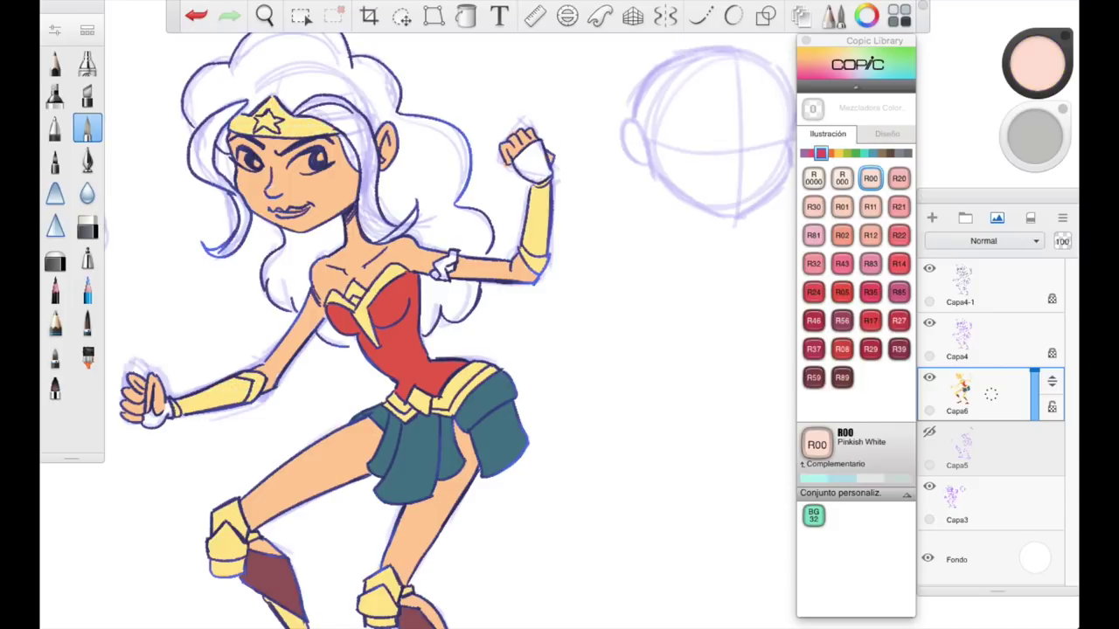
Fill the hair behind the neck and below the raised arm with a dark blue-violet Copic tone
left_click(804, 153)
left_click(869, 263)
mouse_move(297, 254)
left_mouse_down()
mouse_move(328, 245)
mouse_move(332, 214)
mouse_move(302, 254)
mouse_move(288, 240)
mouse_move(264, 278)
mouse_move(297, 311)
left_mouse_up()
mouse_move(308, 260)
left_mouse_down()
mouse_move(307, 285)
mouse_move(289, 297)
mouse_move(276, 262)
left_mouse_up()
left_click(1036, 136)
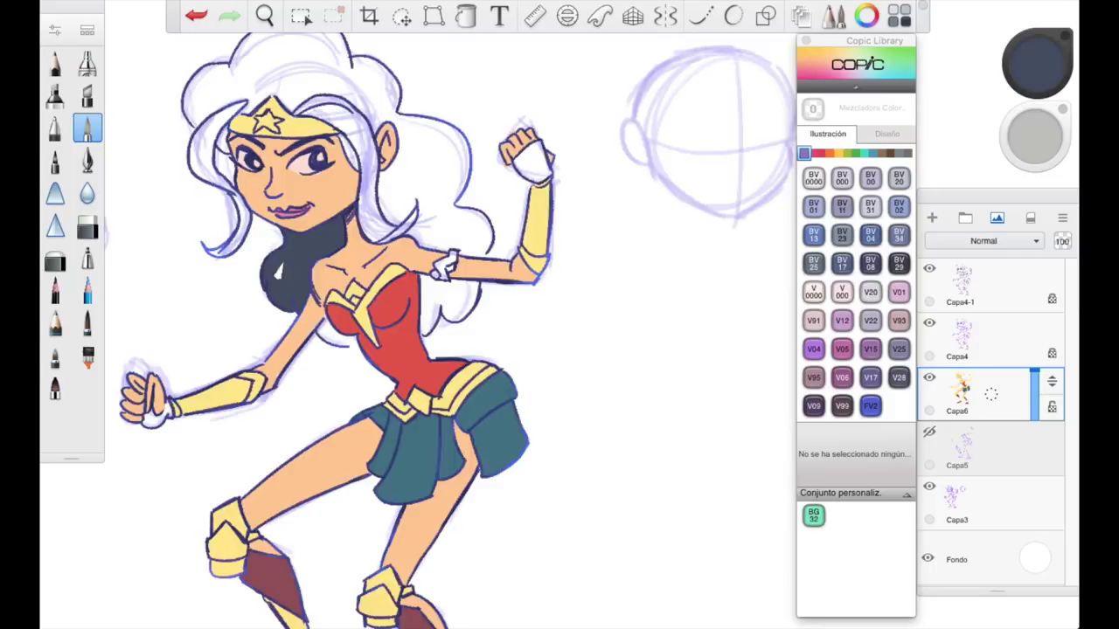
scroll(437, 332, "right", 5)
left_click_drag(200, 285, 220, 313)
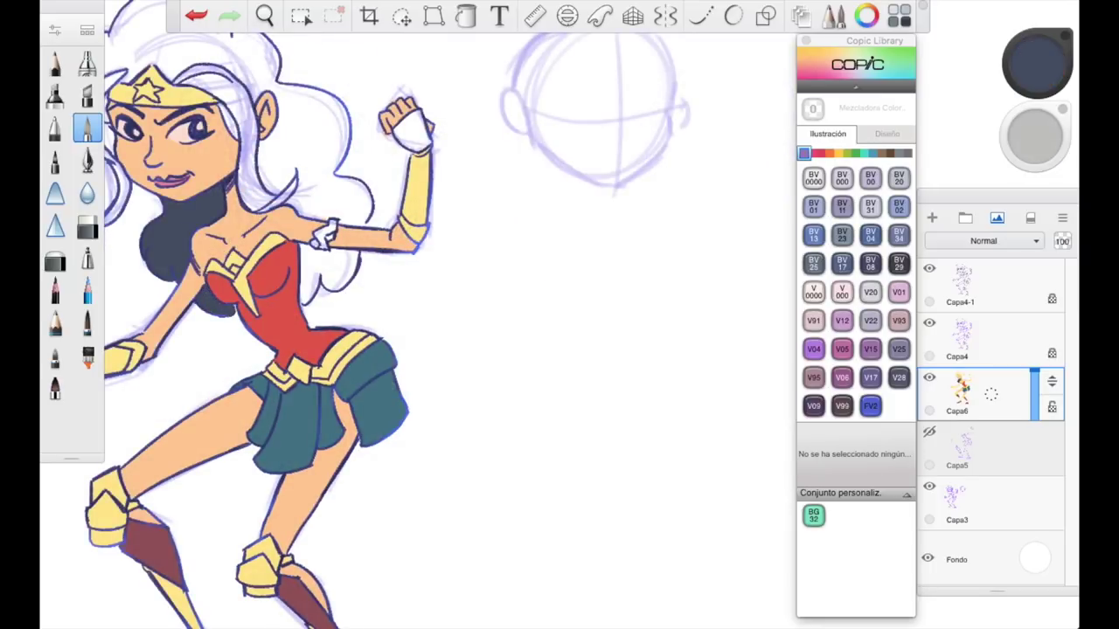
left_click_drag(354, 258, 302, 302)
left_click_drag(301, 254, 349, 280)
Fill the crown of the hair and the long lock beside the ear with the dark blue-violet
scroll(437, 332, "up", 5)
left_click_drag(280, 210, 236, 249)
left_click_drag(238, 180, 219, 225)
left_click_drag(363, 169, 354, 194)
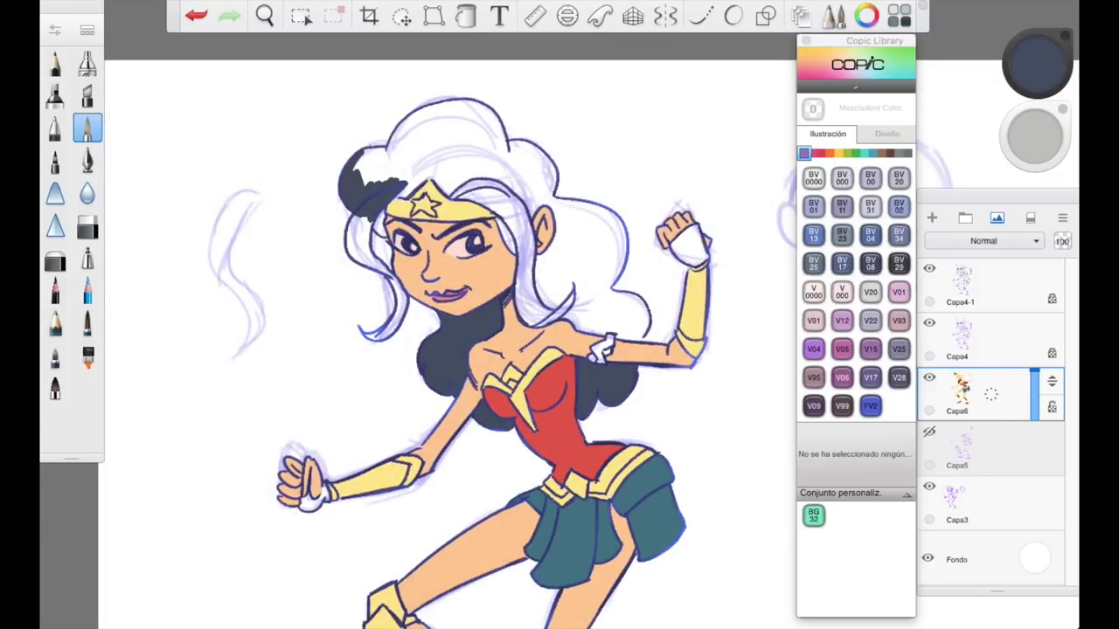
mouse_move(389, 147)
left_mouse_down()
mouse_move(358, 182)
mouse_move(433, 170)
mouse_move(403, 127)
left_mouse_up()
mouse_move(473, 161)
left_mouse_down()
mouse_move(393, 114)
mouse_move(494, 109)
mouse_move(437, 161)
left_mouse_up()
mouse_move(481, 122)
left_mouse_down()
mouse_move(442, 184)
mouse_move(503, 166)
mouse_move(479, 201)
mouse_move(520, 199)
left_mouse_up()
mouse_move(534, 193)
left_mouse_down()
mouse_move(529, 218)
mouse_move(521, 250)
left_mouse_up()
left_click_drag(524, 226, 516, 280)
mouse_move(514, 197)
left_mouse_down()
mouse_move(505, 257)
mouse_move(535, 323)
mouse_move(582, 271)
mouse_move(555, 259)
mouse_move(559, 249)
mouse_move(532, 316)
left_mouse_up()
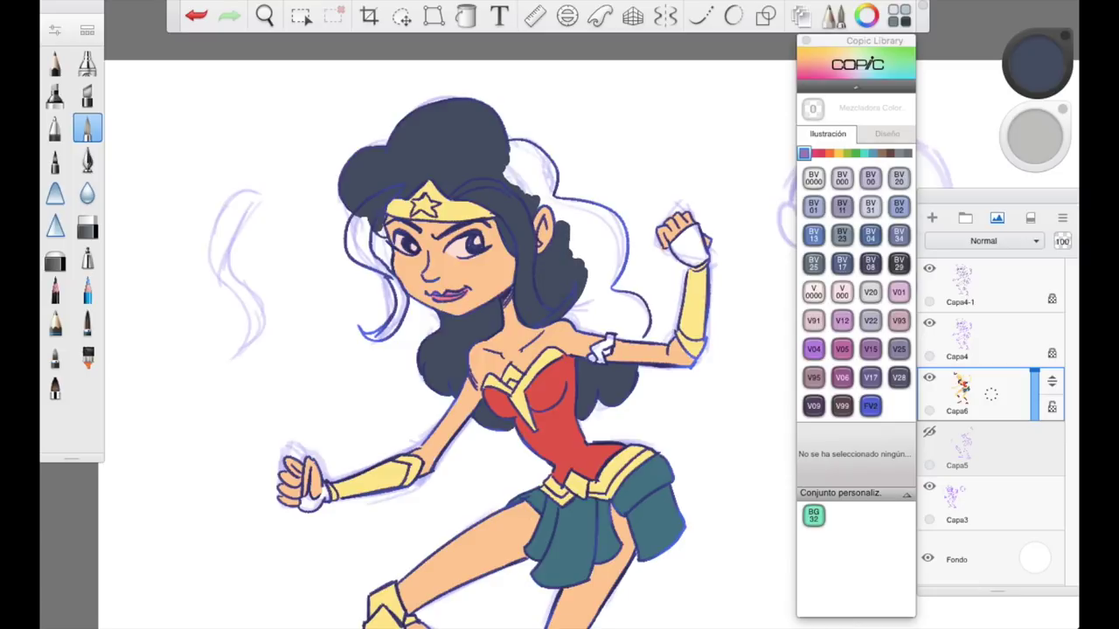
Fill the curled front lock and the remaining back curls with the same dark hair colour
mouse_move(367, 218)
left_mouse_down()
mouse_move(368, 252)
mouse_move(346, 258)
left_mouse_up()
mouse_move(612, 368)
left_mouse_down()
mouse_move(676, 376)
mouse_move(647, 411)
left_mouse_up()
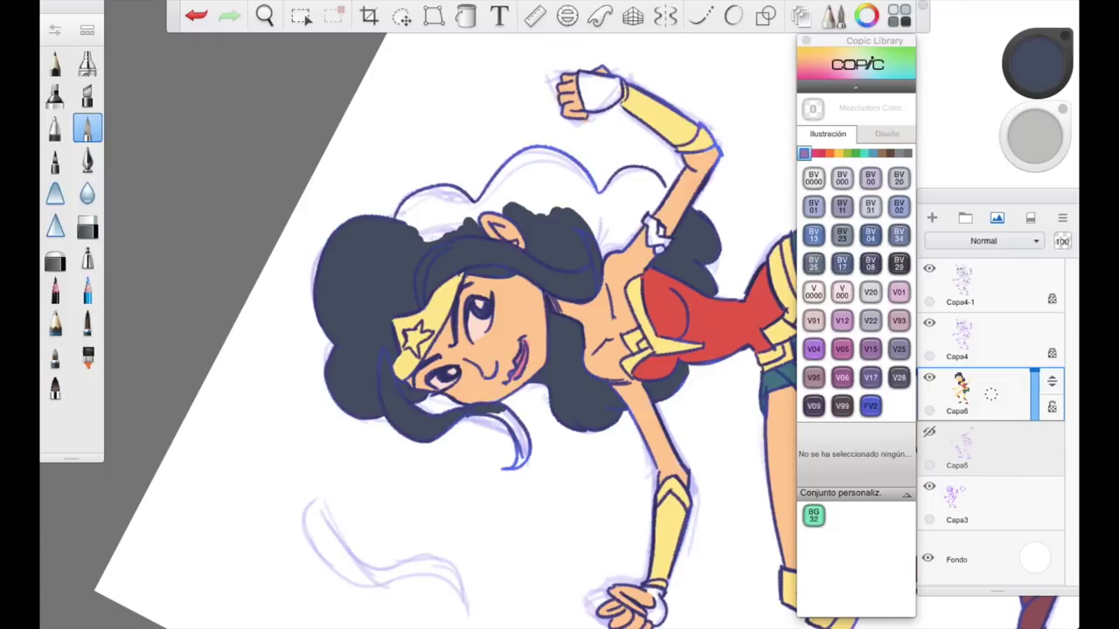
left_click_drag(551, 349, 524, 385)
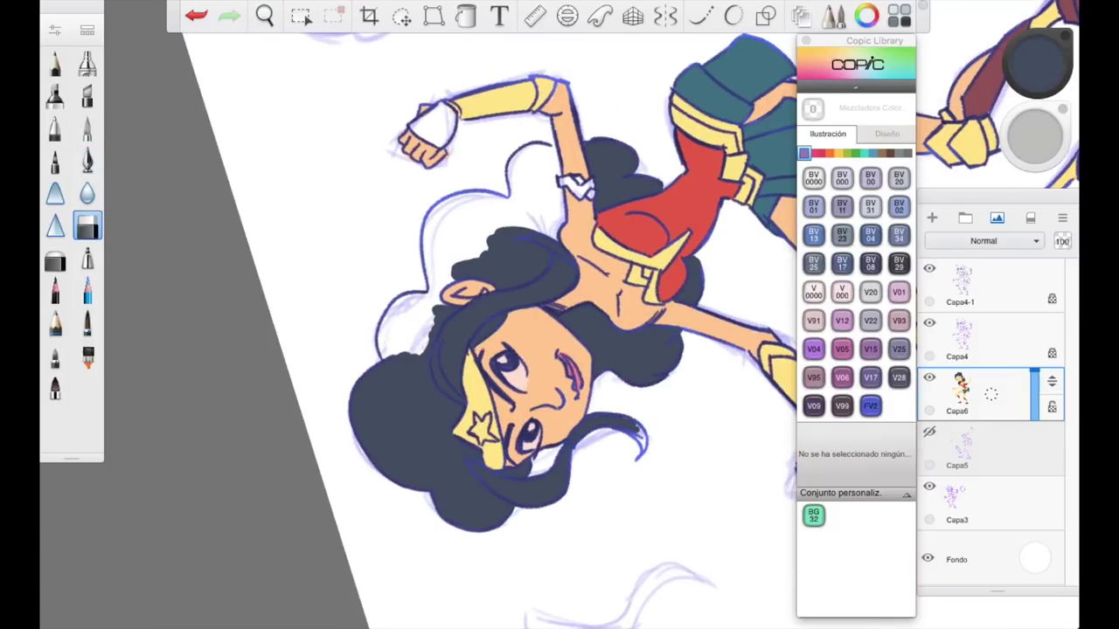
mouse_move(426, 295)
left_mouse_down()
mouse_move(385, 326)
mouse_move(382, 355)
left_mouse_up()
mouse_move(551, 147)
left_mouse_down()
mouse_move(535, 179)
mouse_move(509, 174)
mouse_move(535, 159)
mouse_move(559, 219)
mouse_move(482, 245)
left_mouse_up()
mouse_move(430, 300)
left_mouse_down()
mouse_move(427, 234)
mouse_move(498, 194)
mouse_move(441, 254)
mouse_move(437, 212)
left_mouse_up()
mouse_move(443, 303)
left_mouse_down()
mouse_move(426, 352)
mouse_move(392, 353)
mouse_move(413, 315)
left_mouse_up()
Fill the armband and the raised hand's wrap with Copic BV01 Viola
key("space")
mouse_move(656, 349)
left_mouse_down()
mouse_move(460, 258)
mouse_move(262, 218)
left_mouse_up()
left_click(814, 205)
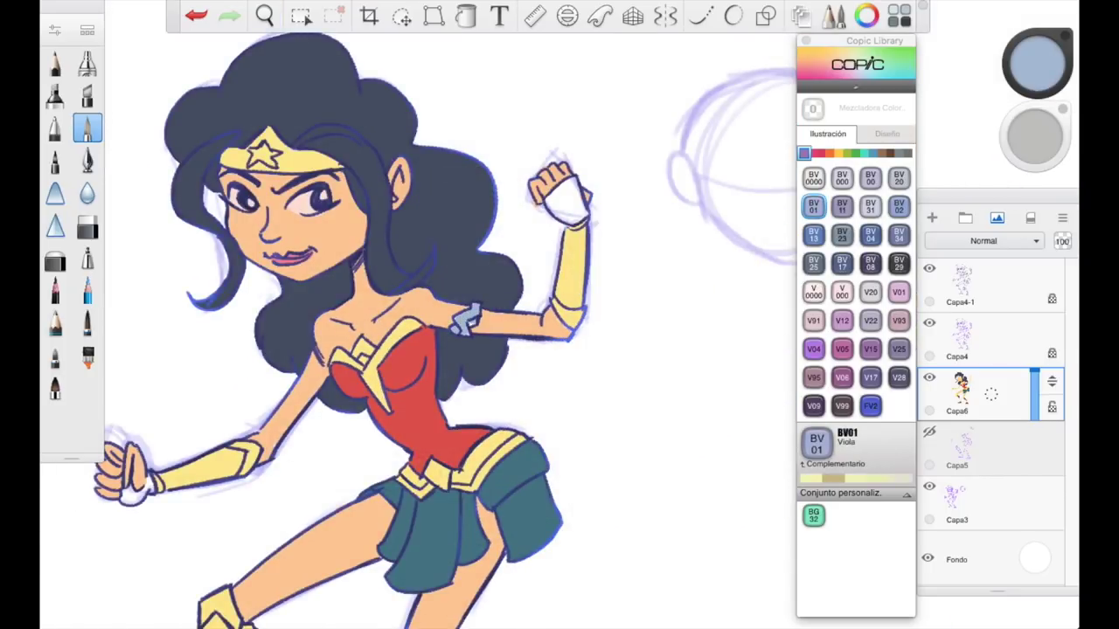
mouse_move(551, 182)
left_mouse_down()
mouse_move(577, 208)
mouse_move(564, 214)
left_mouse_up()
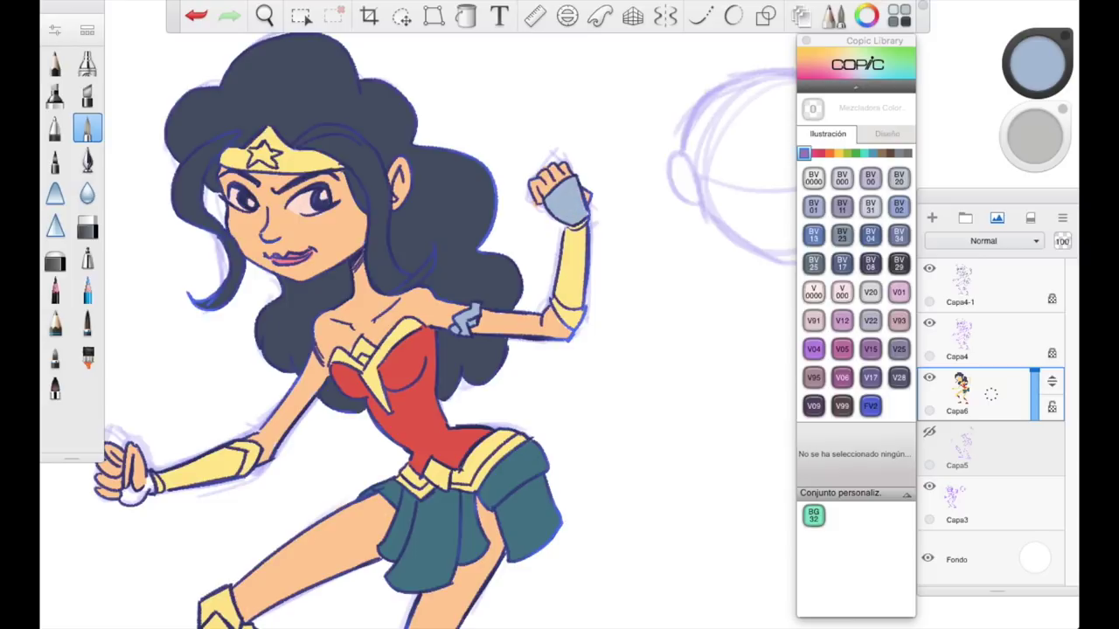
Recolour the knee guards, shin strips and boot heels with the BV01 blue-grey
key("f")
scroll(380, 355, "down", 5)
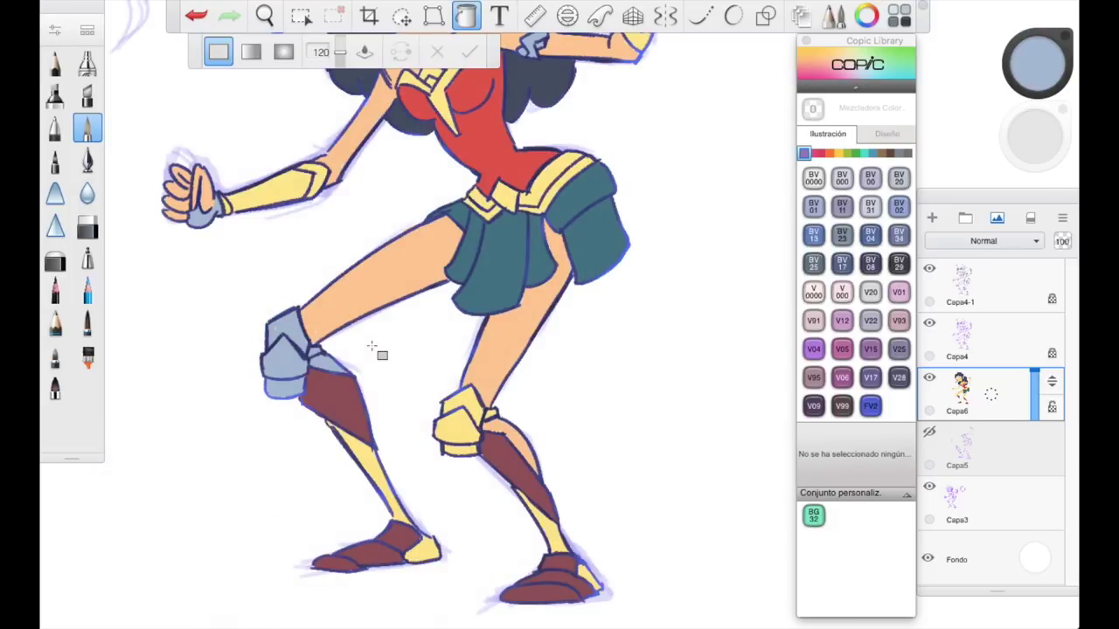
left_click(374, 476)
left_click(542, 521)
left_click(590, 578)
mouse_move(447, 400)
left_mouse_down()
mouse_move(479, 398)
mouse_move(480, 433)
left_mouse_up()
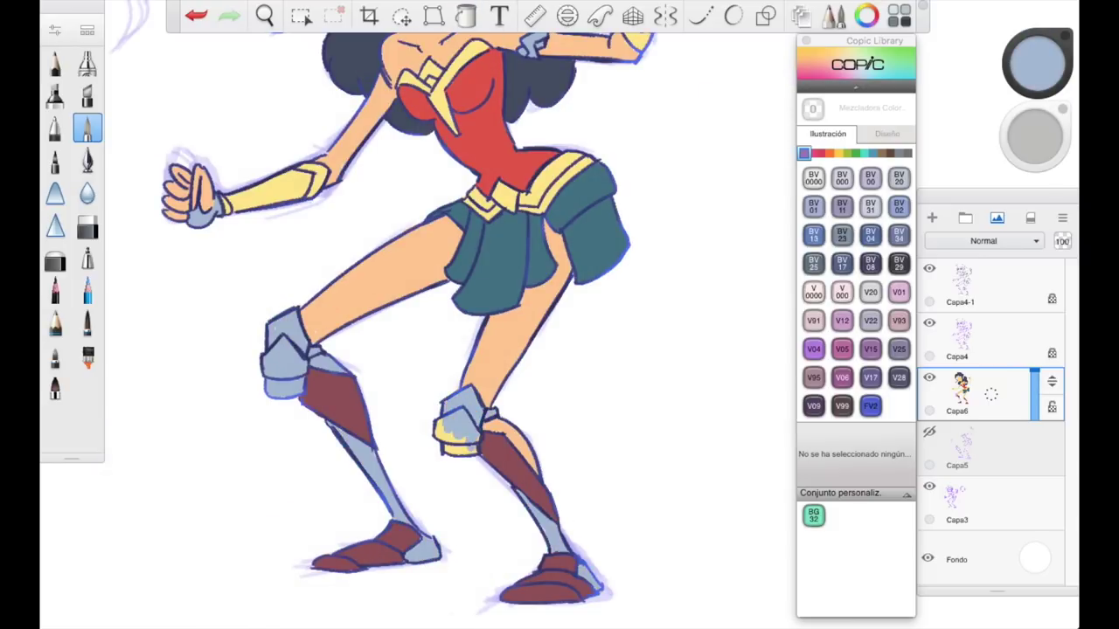
scroll(380, 332, "up", 5)
scroll(349, 350, "up", 3)
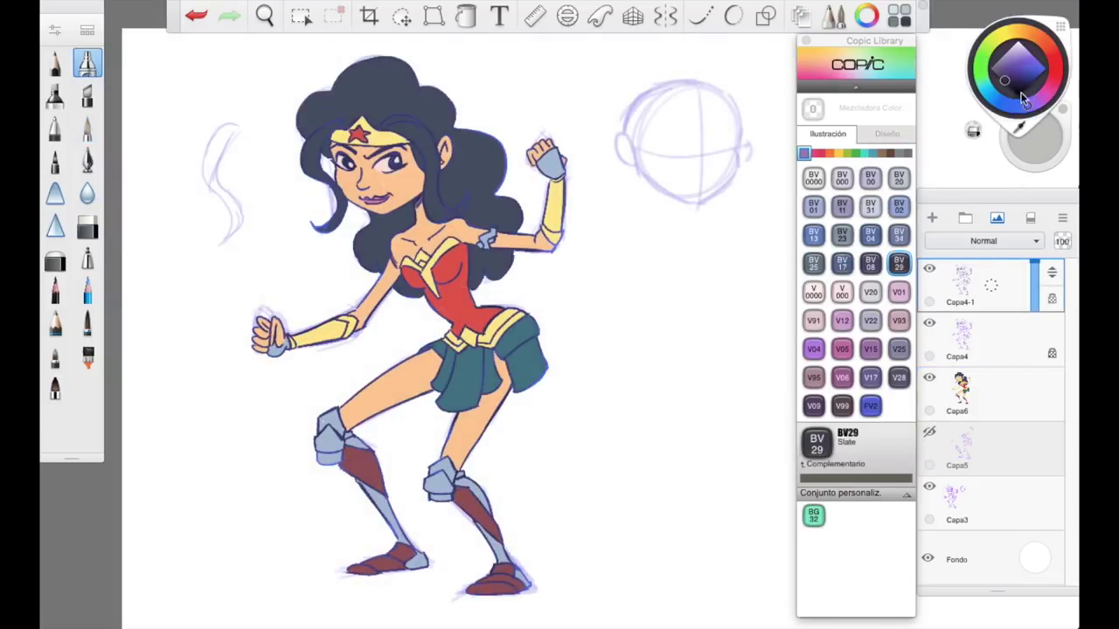
Recolour the hair outlines black on layer Capa4-1, including the curled front lock
left_click(1023, 98)
left_click_drag(337, 182, 313, 232)
left_click_drag(368, 224, 355, 265)
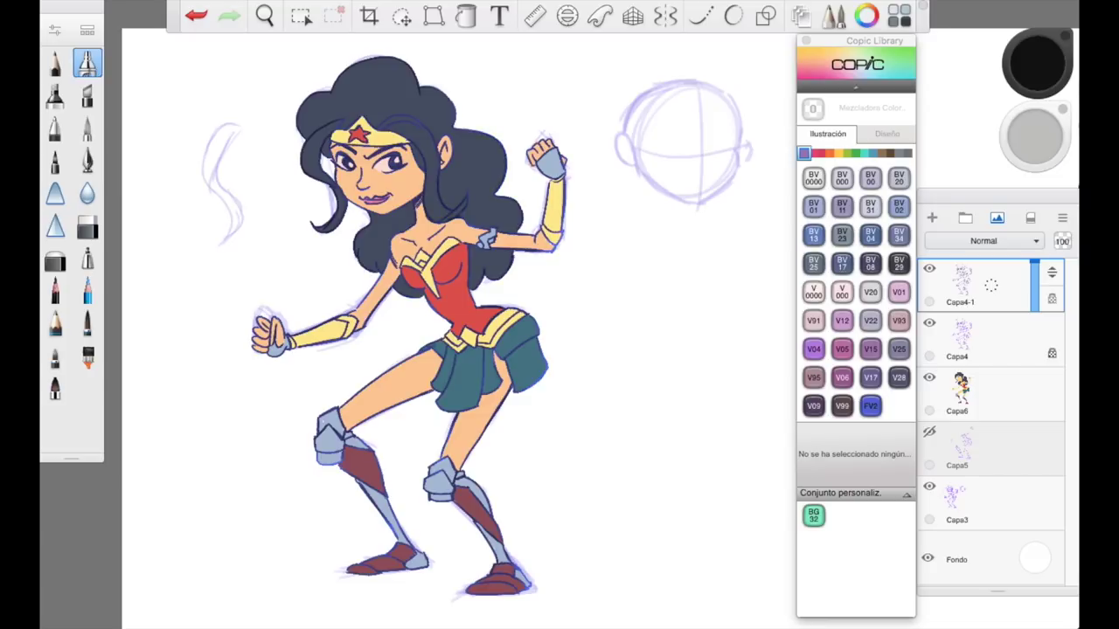
Recolour the outlines of the yellow bracers and tiara with Copic YR16 Apricot
left_click(829, 154)
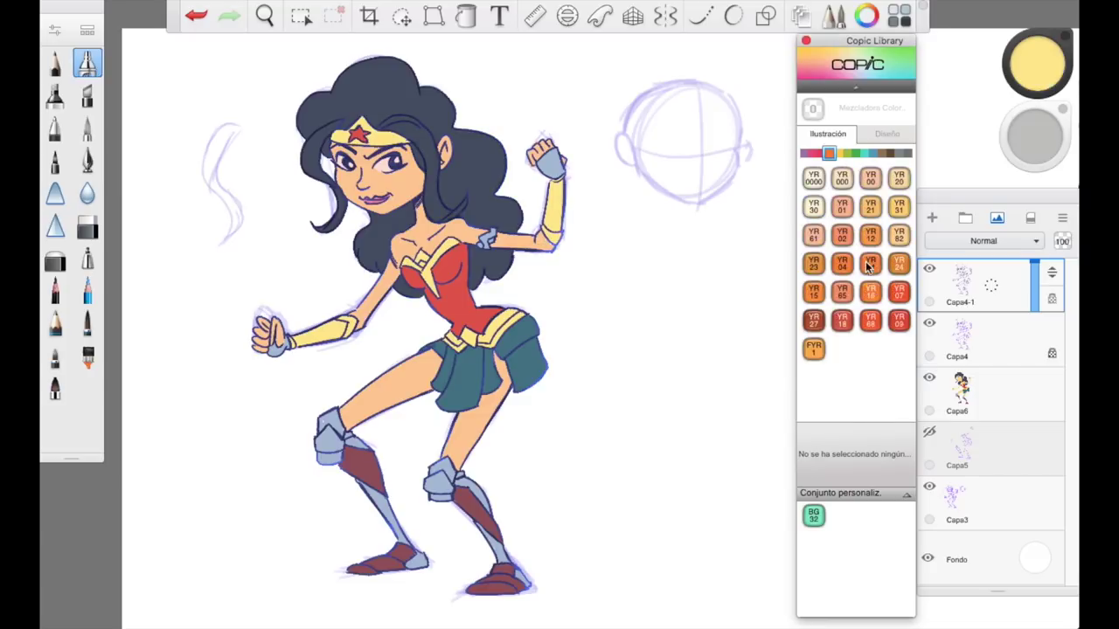
left_click(871, 292)
left_click_drag(355, 322, 289, 346)
left_click_drag(341, 127, 402, 144)
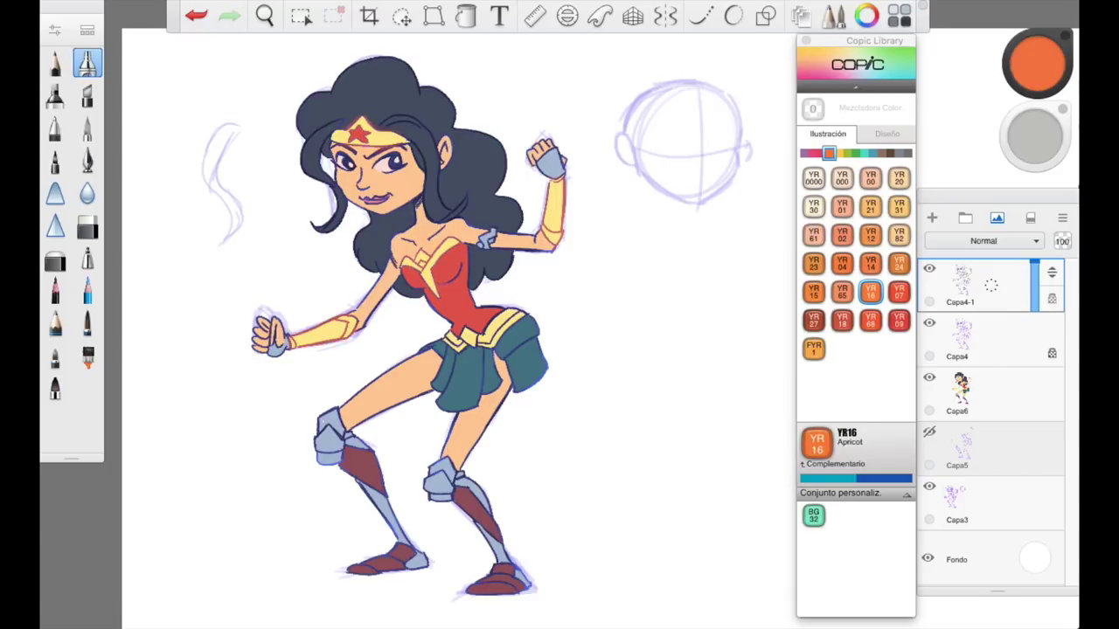
Recolour the boot outlines with Copic R89 Dark Red and the blue-grey armour outlines with BV25 Grayish Violet
left_click(821, 154)
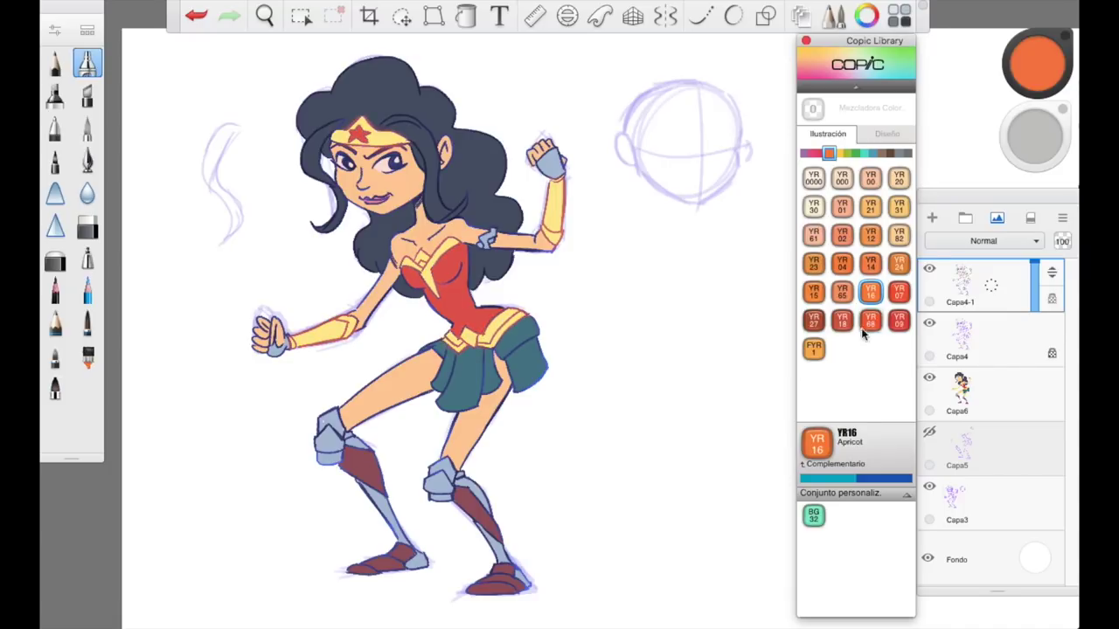
left_click(842, 378)
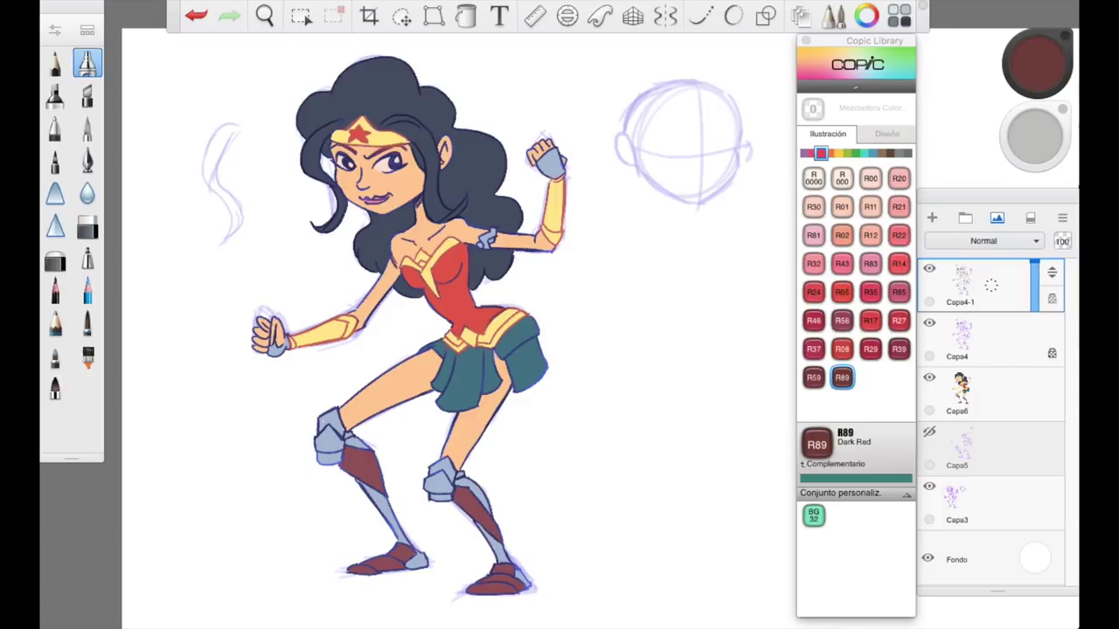
left_click(970, 337)
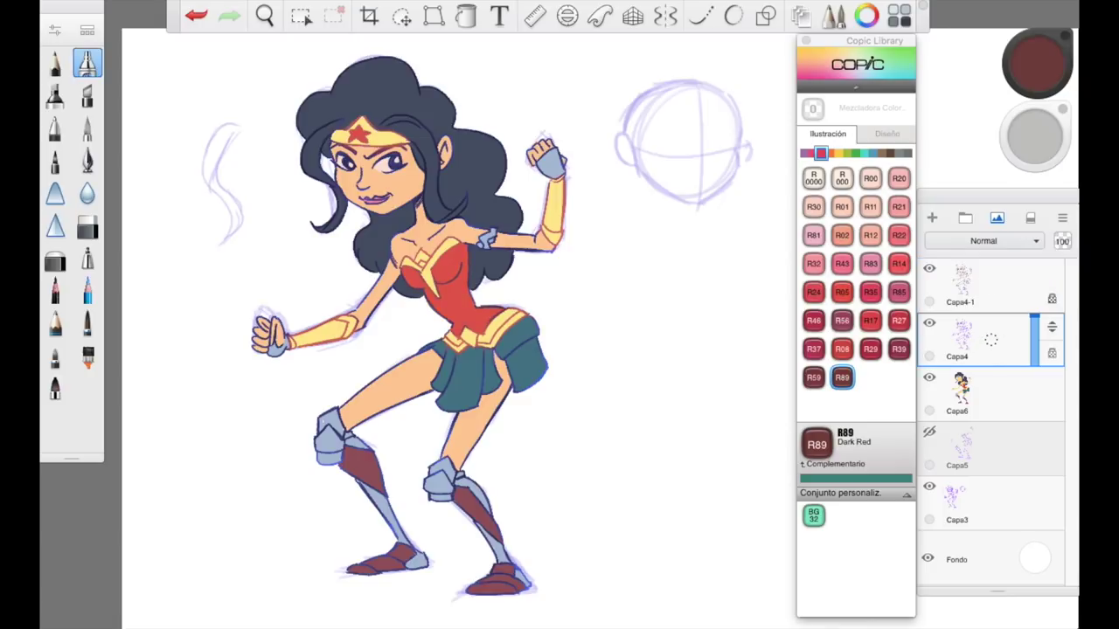
left_click(806, 154)
left_click(813, 264)
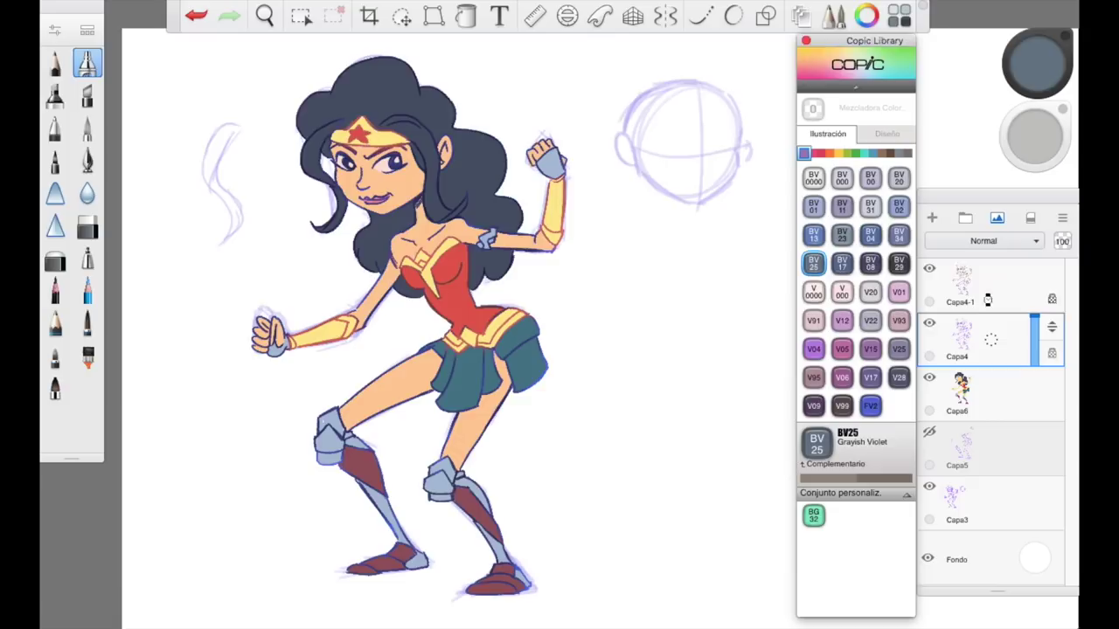
left_click(970, 284)
Recolour the skin outlines of the legs and the lowered fist with Copic YR18 Sanguine
left_click(829, 154)
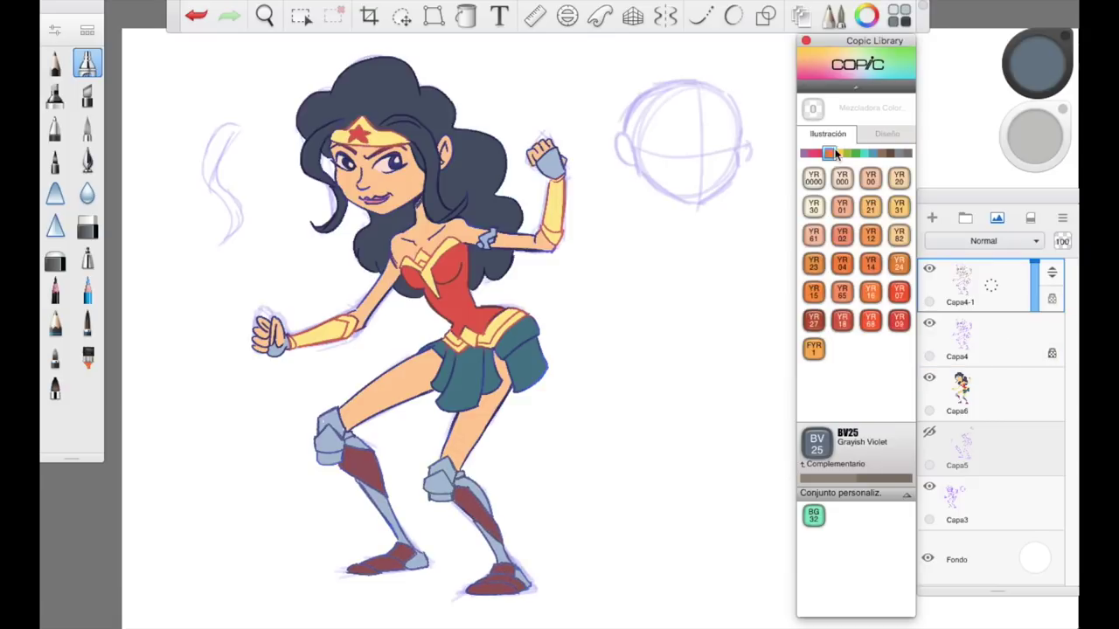
left_click(842, 321)
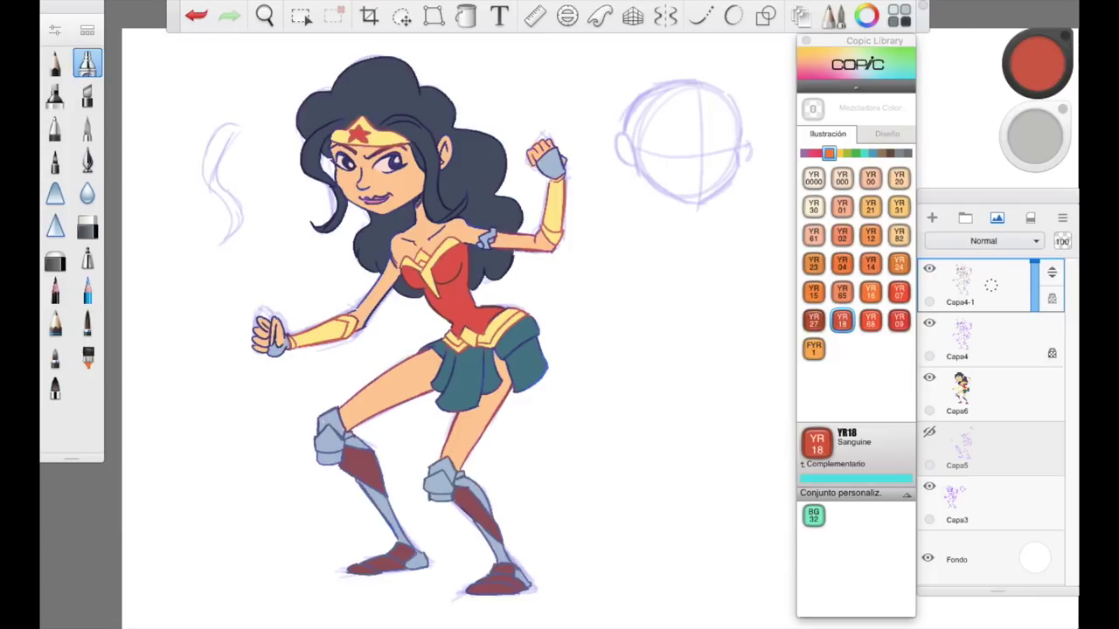
left_click_drag(273, 321, 259, 342)
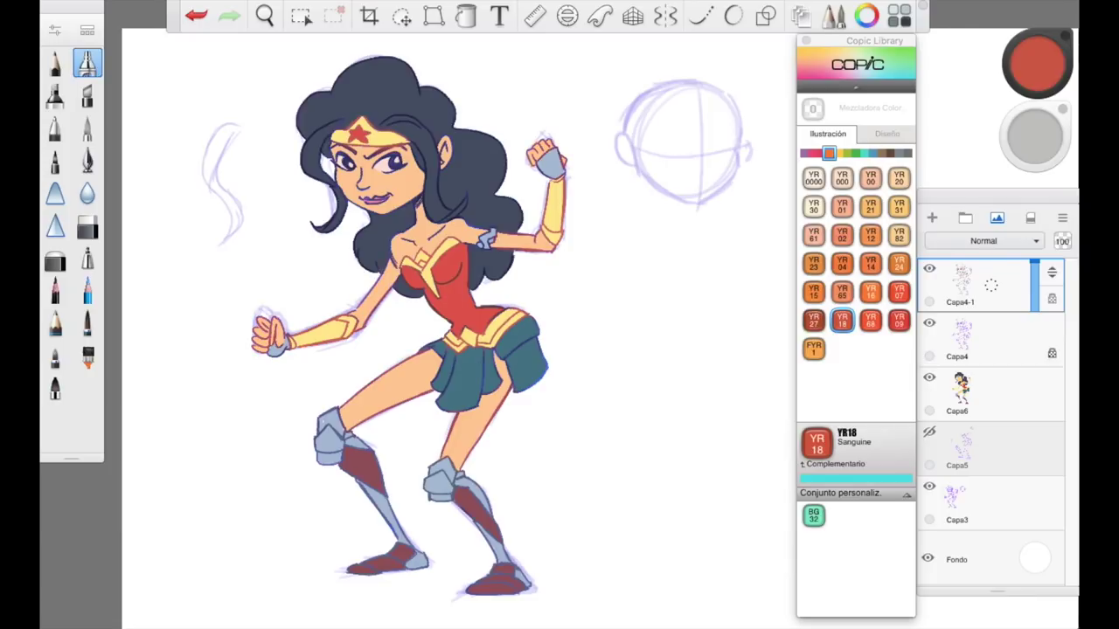
Recolour the remaining arm and face outlines with sampled tones, and the lip lines with a red-violet Copic shade
left_click(405, 206, "alt")
left_click(382, 150, "alt")
left_click(311, 327, "alt")
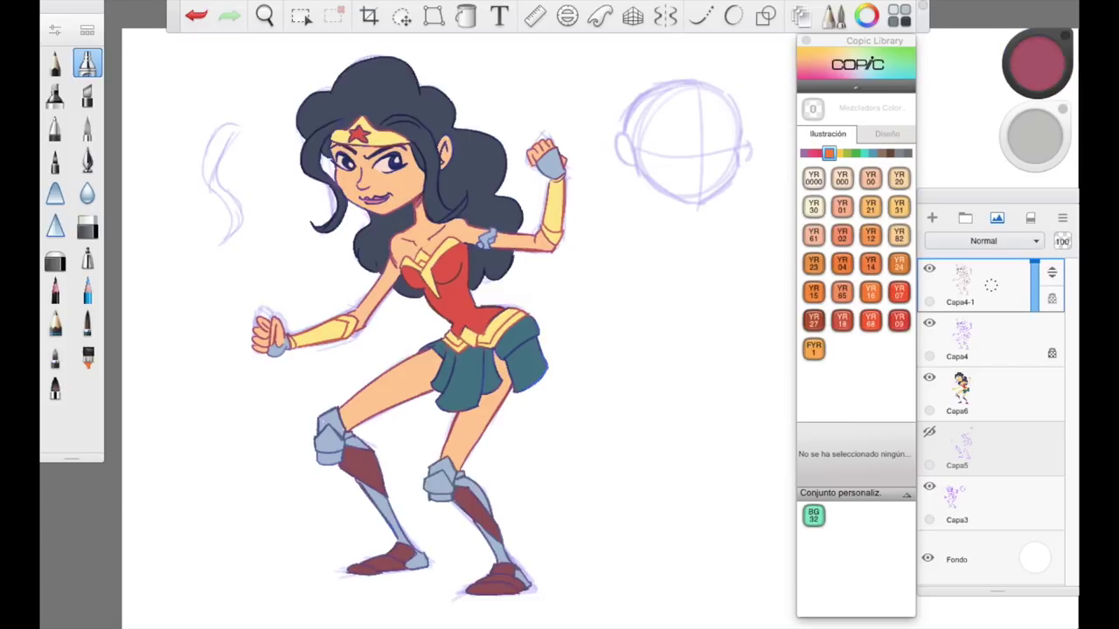
left_click(811, 153)
left_click(813, 291)
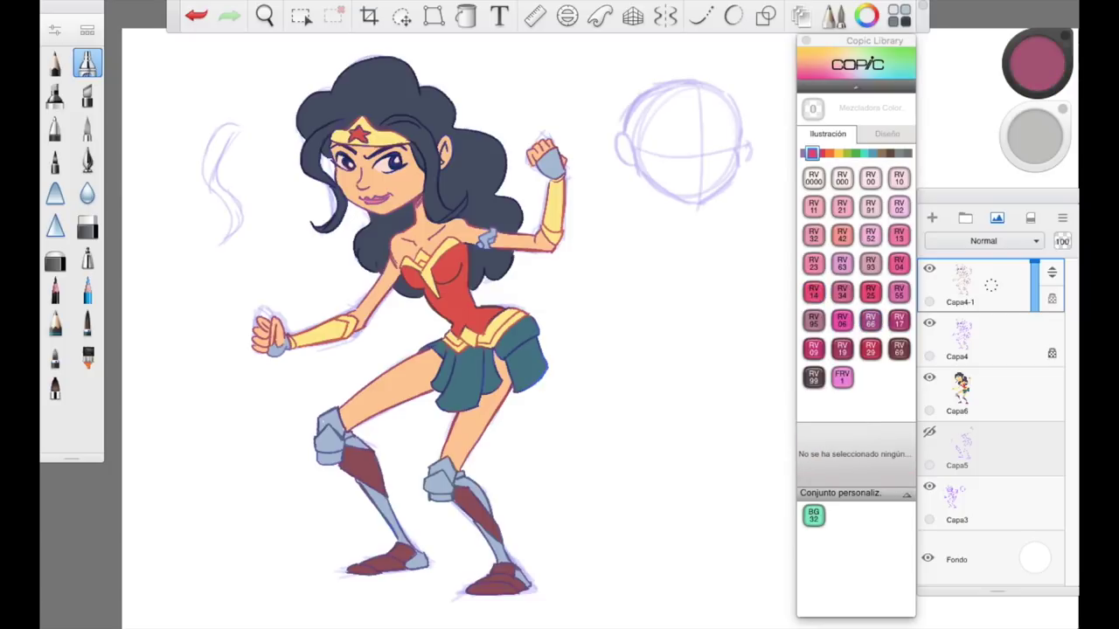
Add a layer beneath the flat colours and scribble a ground shadow under both feet with Copic RV66 Raspberry
left_click_drag(1037, 63, 1036, 101)
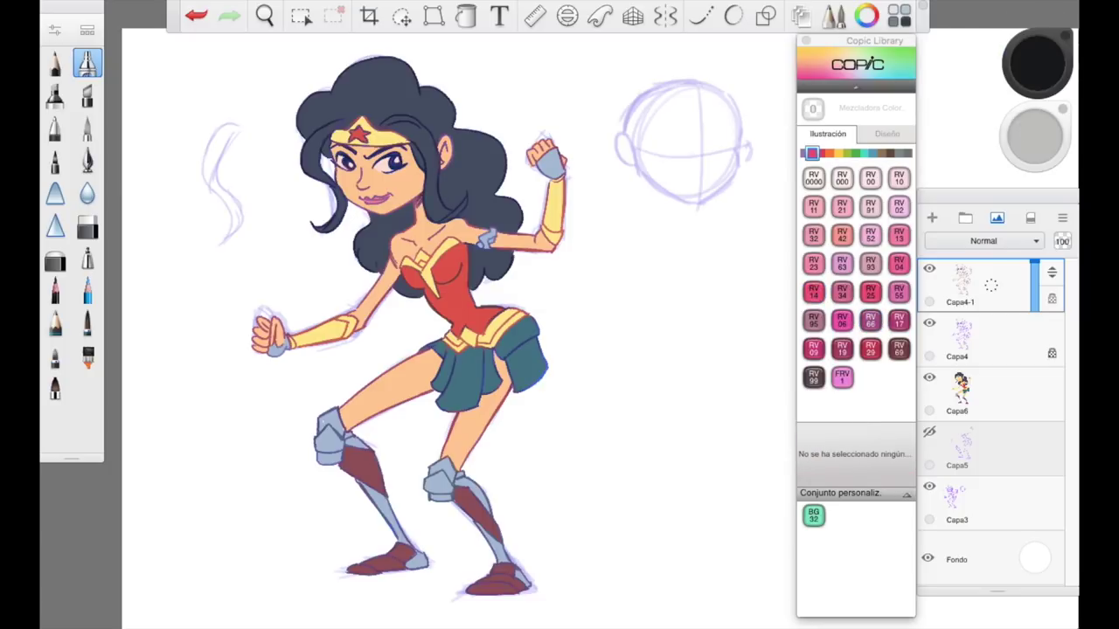
left_click(871, 320)
left_click(1014, 453)
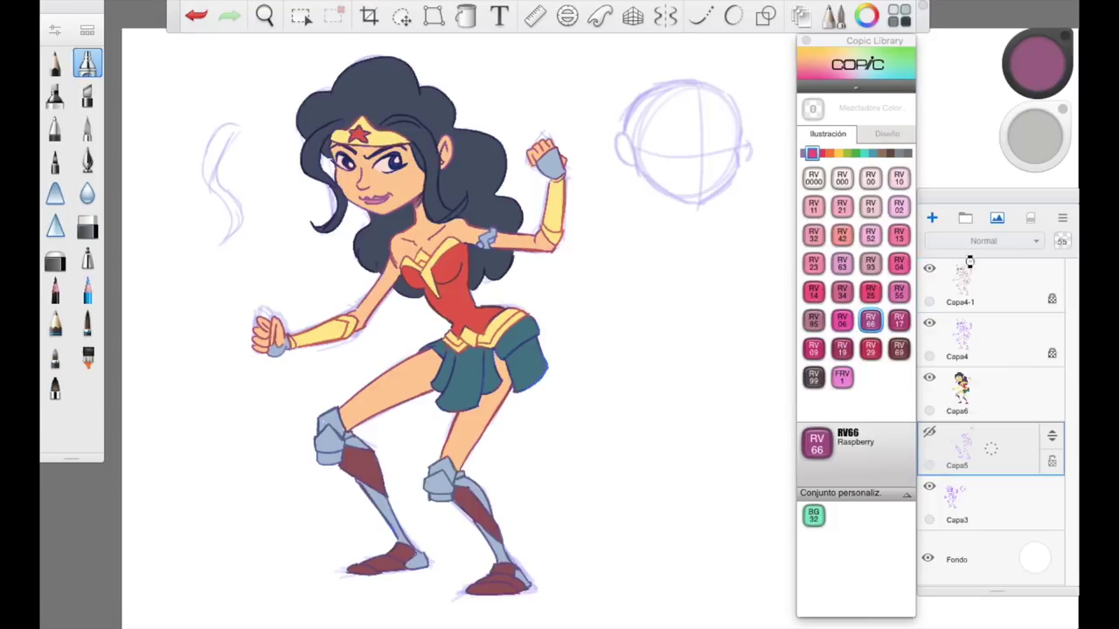
left_click(932, 217)
left_click(88, 291)
mouse_move(345, 577)
left_mouse_down()
mouse_move(442, 566)
mouse_move(568, 606)
left_mouse_up()
mouse_move(411, 580)
left_mouse_down()
mouse_move(478, 598)
mouse_move(339, 565)
mouse_move(495, 602)
left_mouse_up()
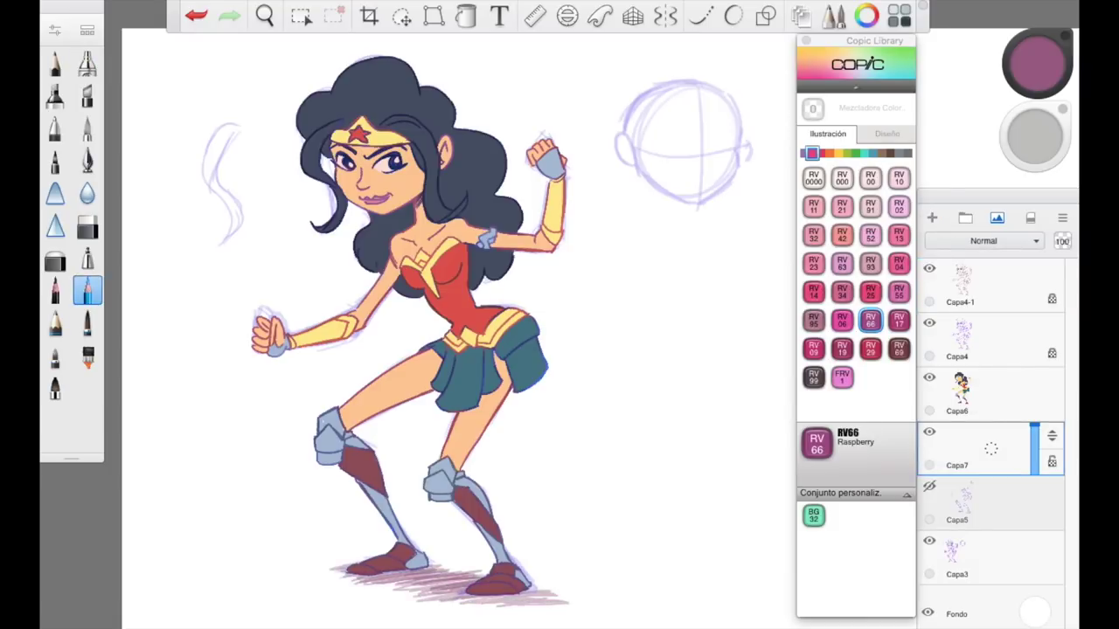
Add a shading layer directly above the flat colours and set the brush up with Copic R22 Light Prawn
left_click(996, 393)
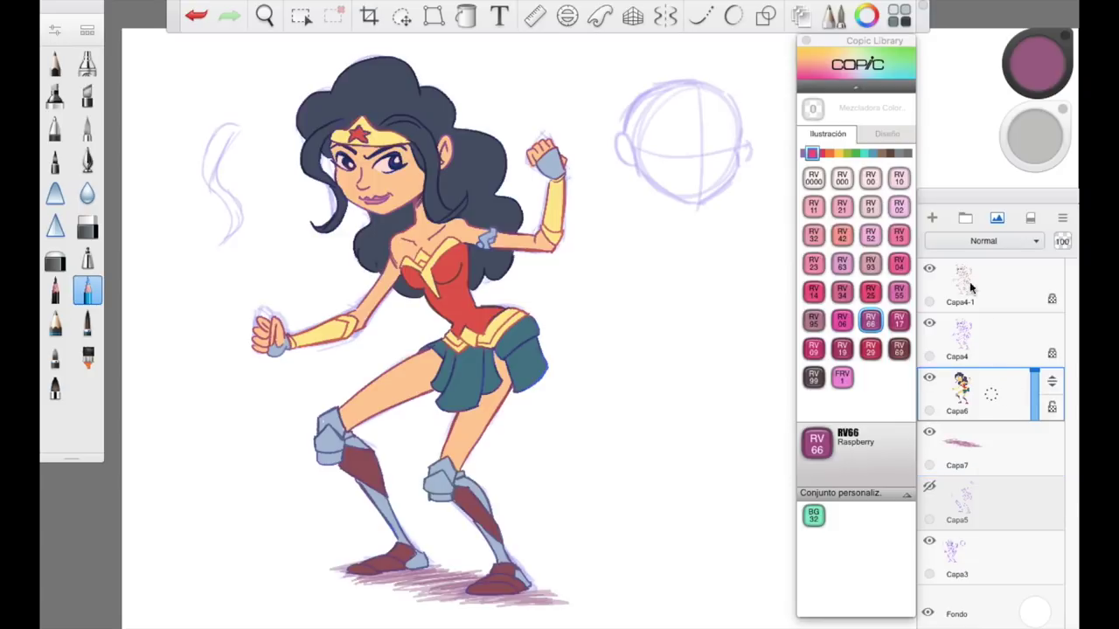
left_click(931, 218)
left_click(829, 154)
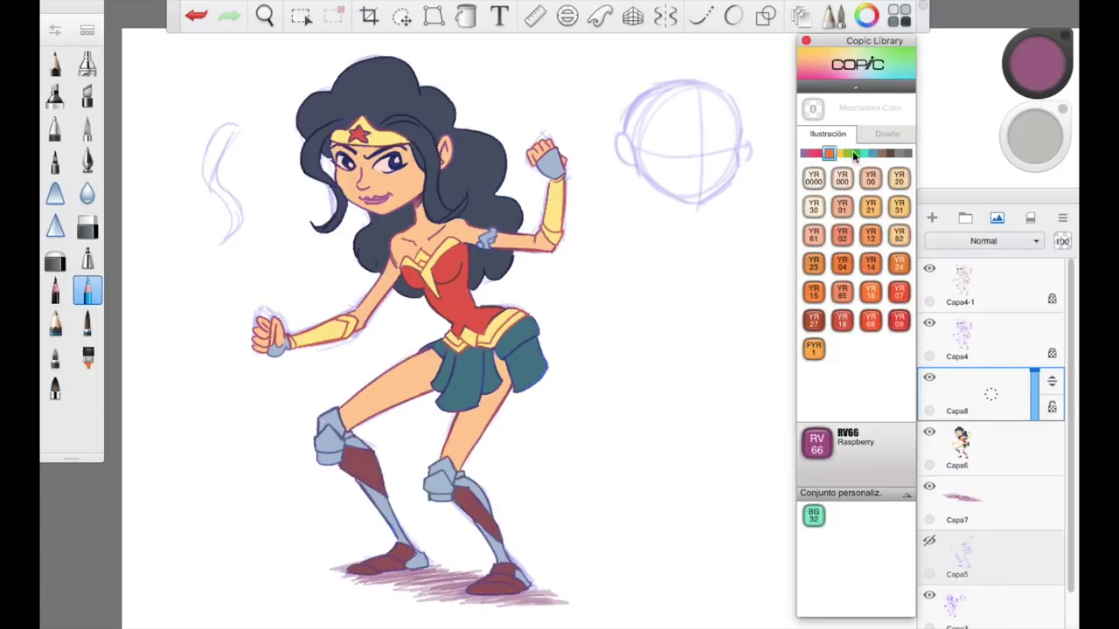
left_click(819, 154)
left_click(821, 154)
left_click(898, 235)
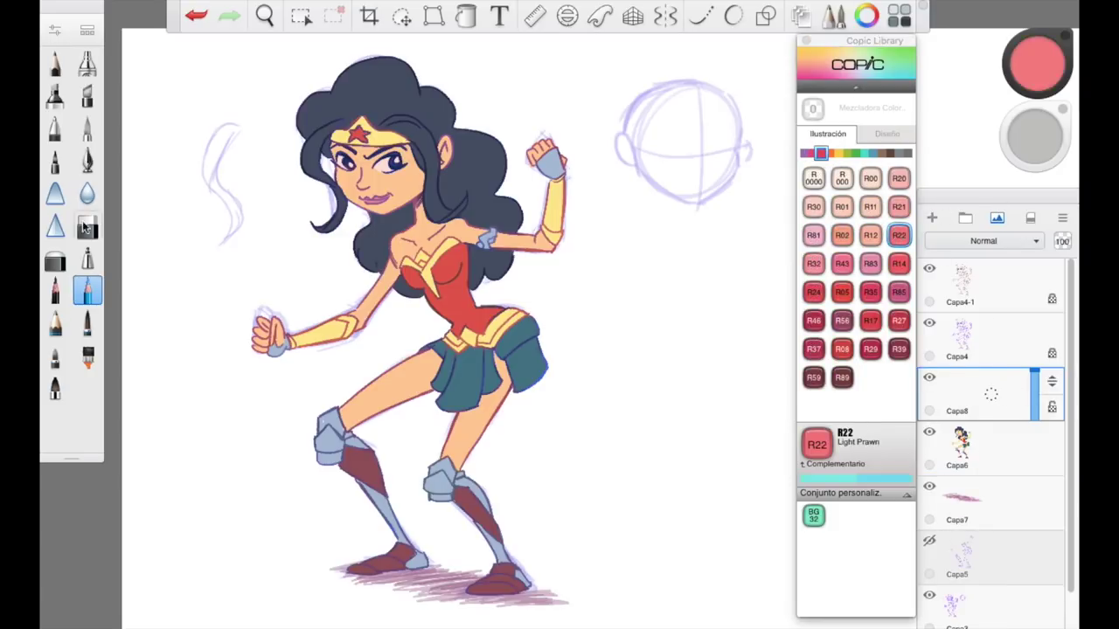
left_click(87, 127)
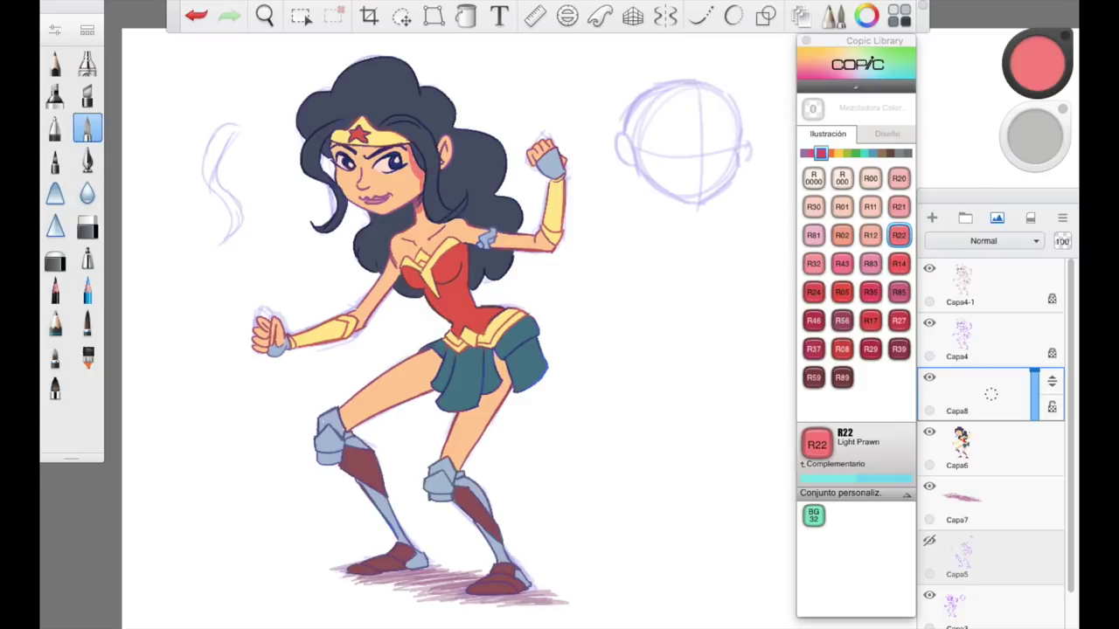
Shade the side of the face, jaw, ear and neck with Copic R22, cleaning up edges with the eraser
scroll(420, 350, "up", 5)
key("e")
key("e")
left_click_drag(266, 299, 425, 291)
key("e")
key("e")
left_click_drag(507, 294, 512, 330)
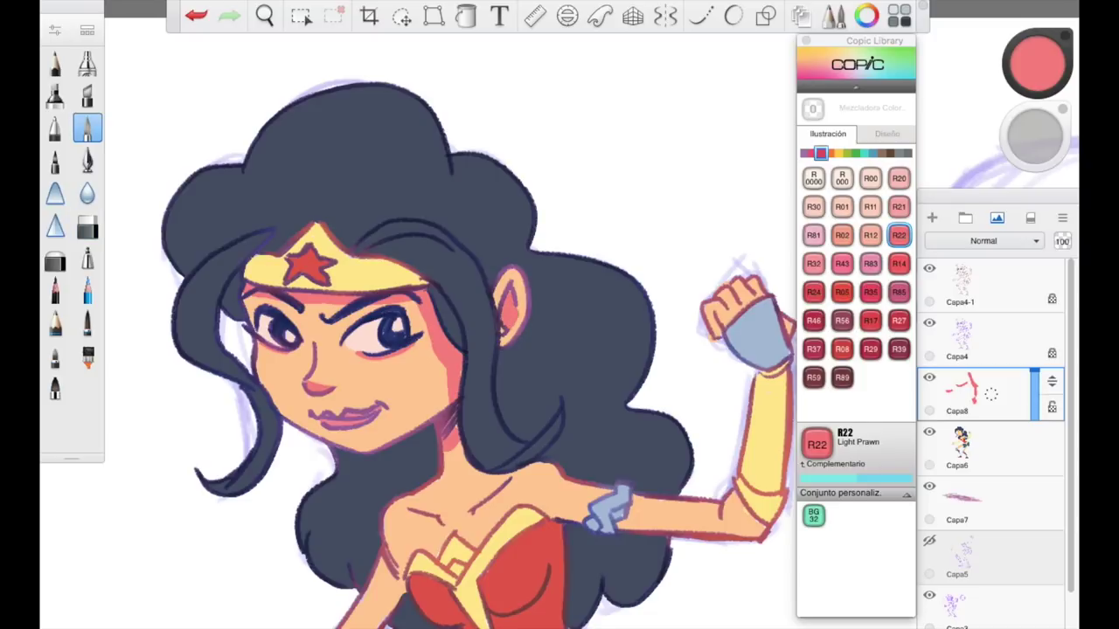
left_click_drag(444, 389, 358, 450)
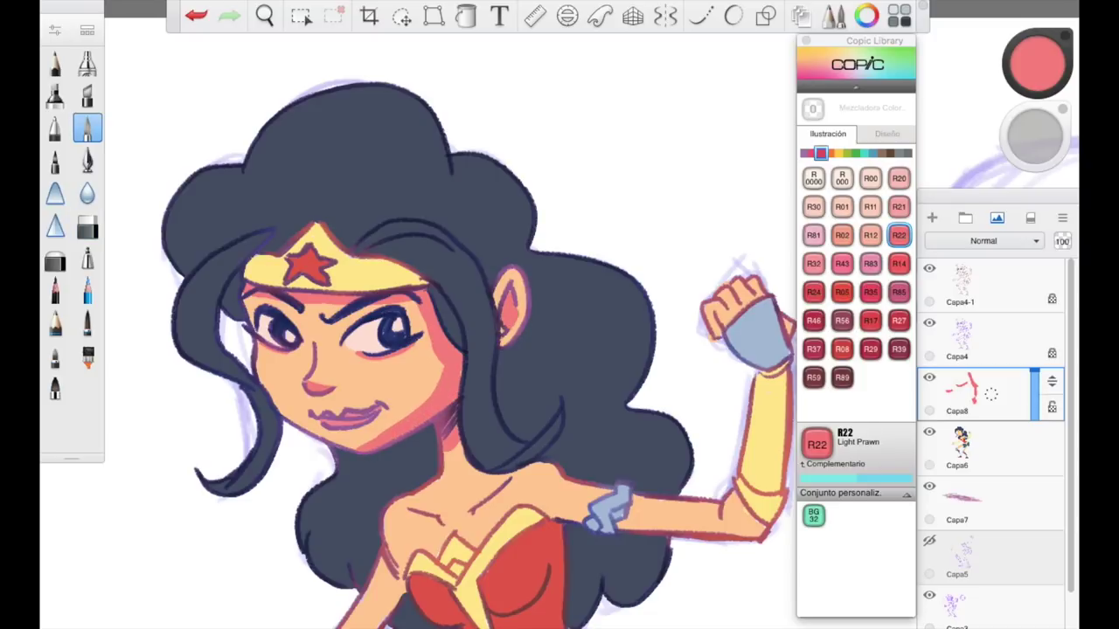
Shade the skin of the shoulders, chest and both arms with Copic R22 Light Prawn
left_click_drag(420, 393, 319, 149)
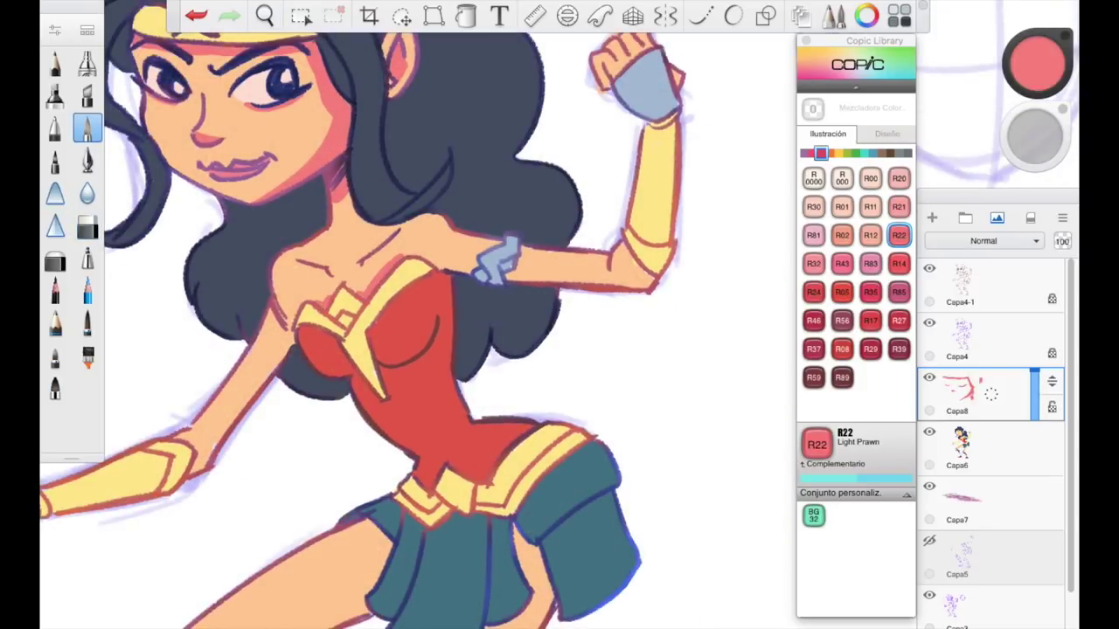
left_click_drag(330, 266, 306, 280)
left_click_drag(292, 310, 212, 446)
left_click_drag(232, 406, 197, 451)
mouse_move(426, 259)
left_mouse_down()
mouse_move(478, 273)
mouse_move(632, 276)
left_mouse_up()
mouse_move(631, 288)
left_mouse_down()
mouse_move(654, 274)
mouse_move(647, 250)
left_mouse_up()
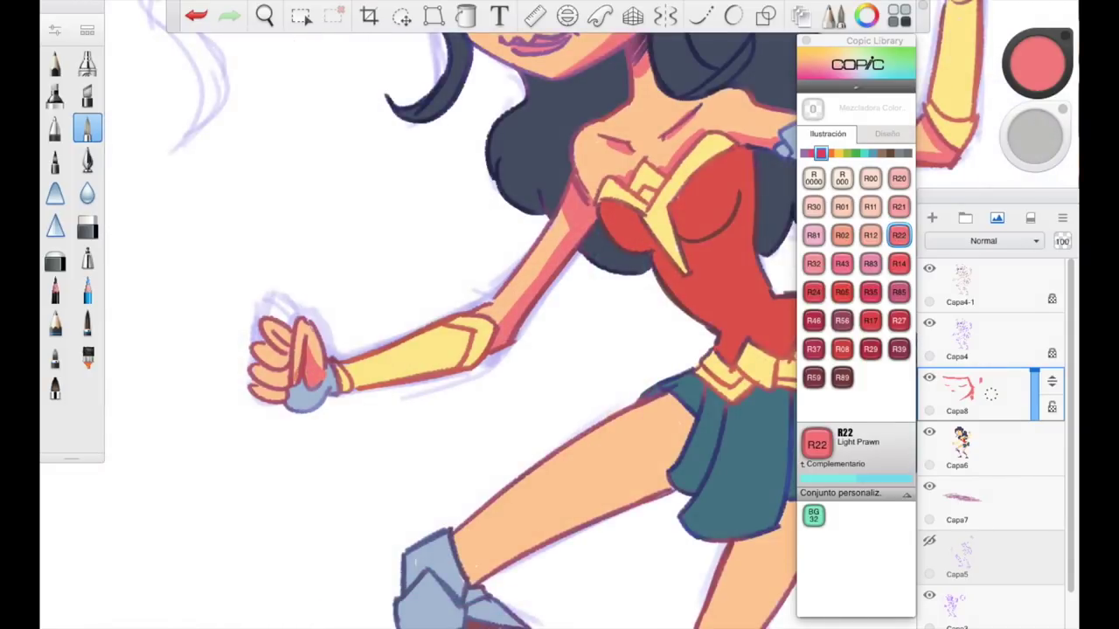
left_click(87, 226)
left_click(88, 127)
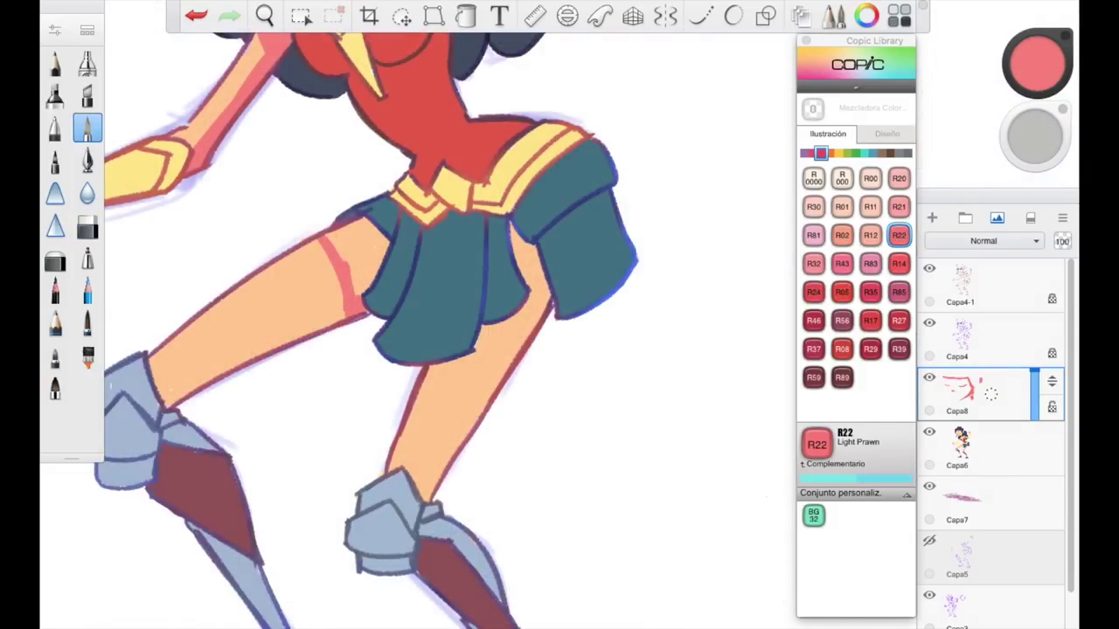
Shade both thighs with Copic R22, filling the area under the skirt and the lower edge of each leg
left_click_drag(342, 232, 384, 295)
left_click(88, 225)
mouse_move(510, 224)
left_mouse_down()
mouse_move(523, 271)
mouse_move(545, 288)
mouse_move(430, 376)
left_mouse_up()
left_click(88, 128)
left_click_drag(532, 326, 430, 369)
mouse_move(343, 297)
left_mouse_down()
mouse_move(168, 400)
mouse_move(180, 399)
left_mouse_up()
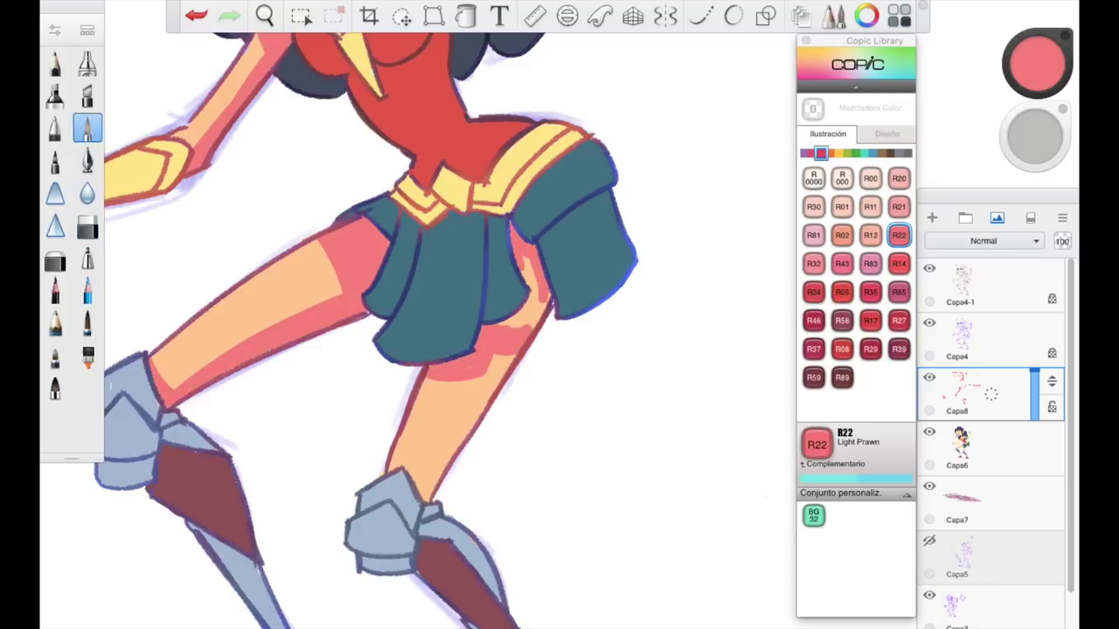
left_click_drag(542, 297, 507, 321)
left_click_drag(528, 258, 529, 296)
left_click_drag(512, 359, 429, 498)
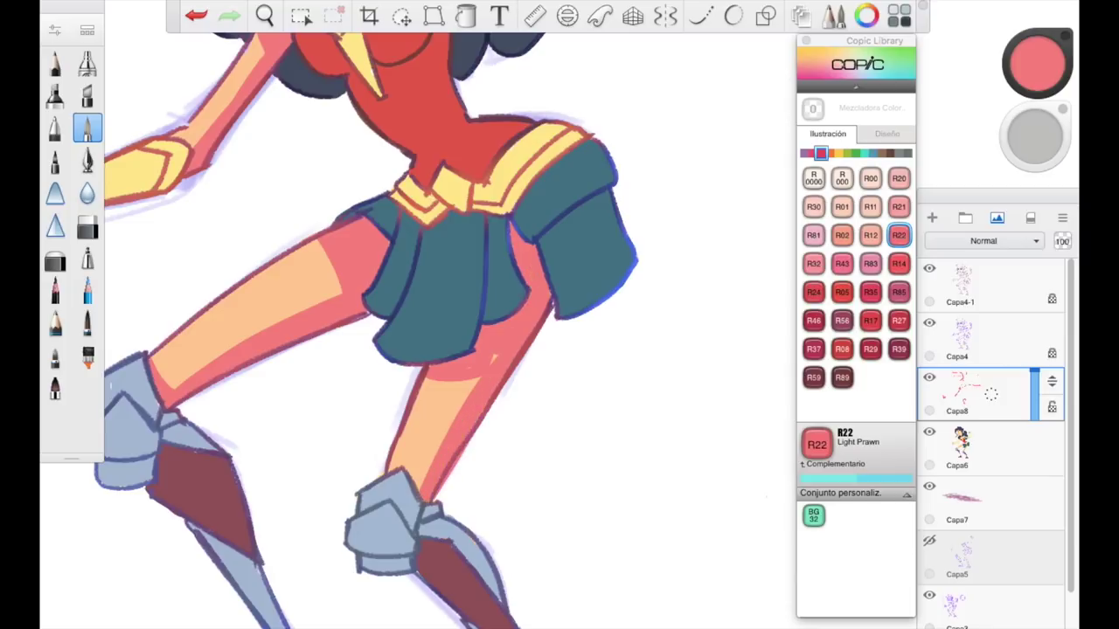
key("e")
key("e")
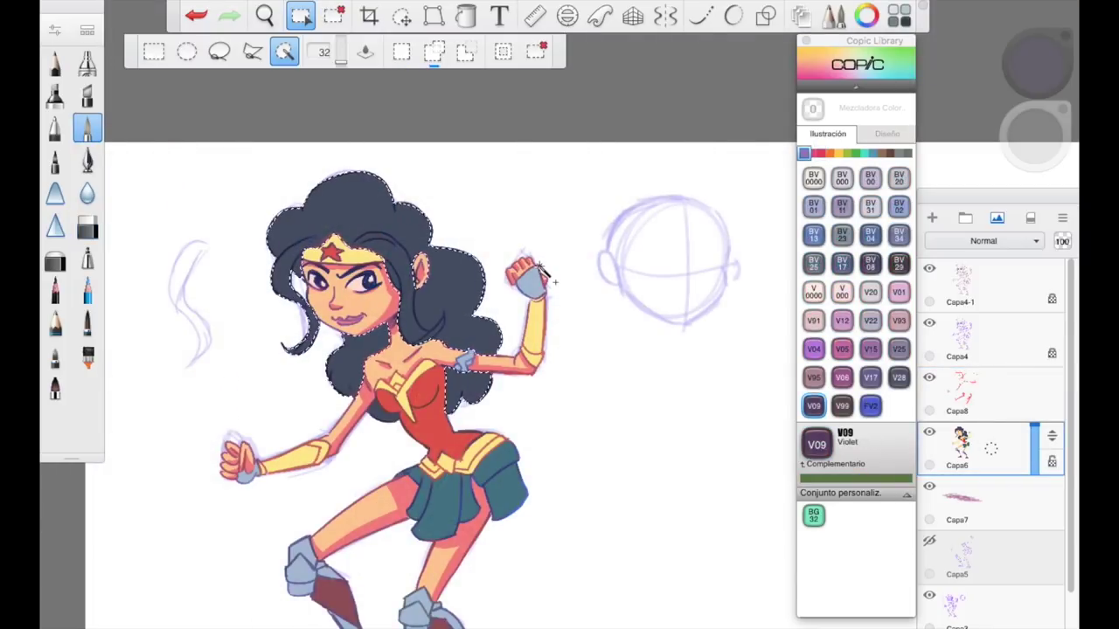
Softly shade the selected hair on the shading layer with Copic V09 Violet and BV13 Hydrangea Blue, and clear the selection
left_click(993, 393)
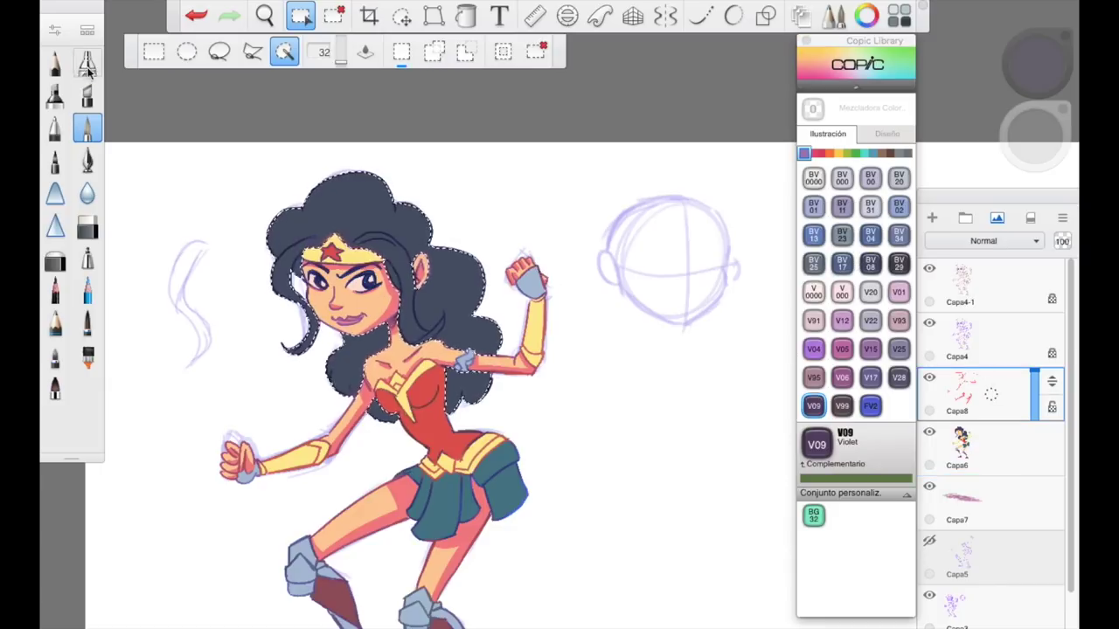
key("b")
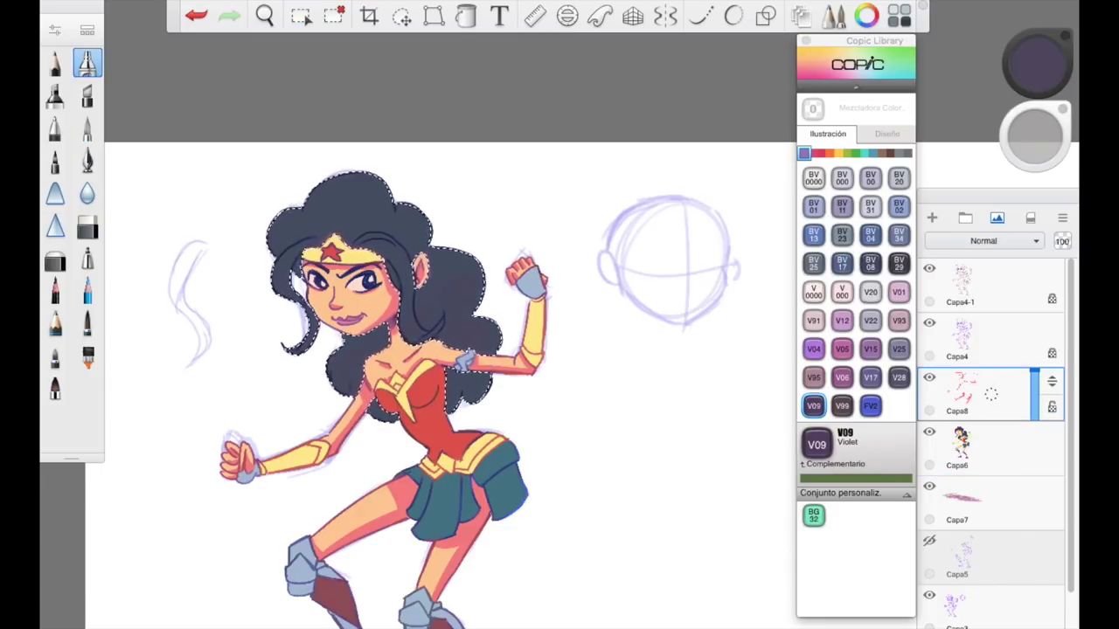
left_click(813, 234)
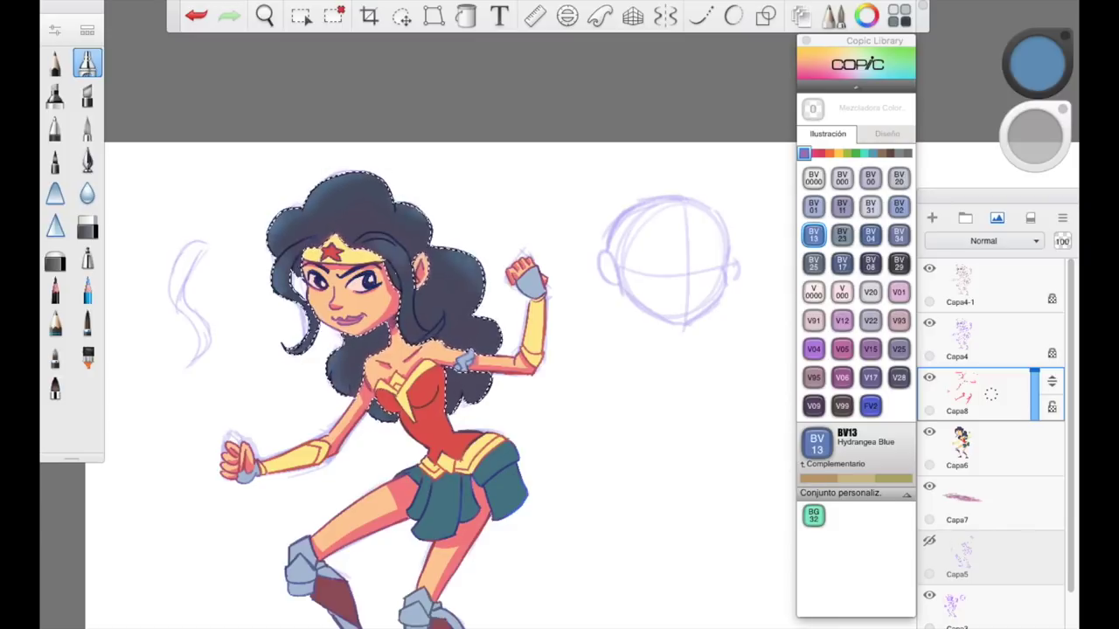
left_click(871, 262)
left_click(333, 15)
Paint crisp dark navy shadows in the hair around the neck and behind the shoulders
left_click(1036, 63)
left_click(86, 129)
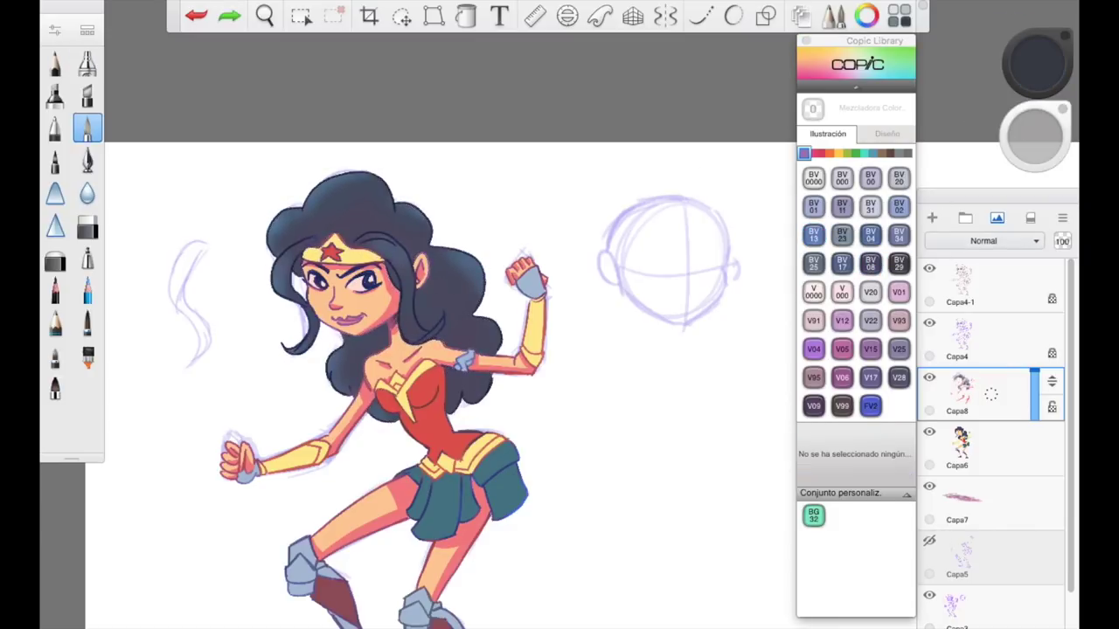
scroll(437, 350, "up", 2)
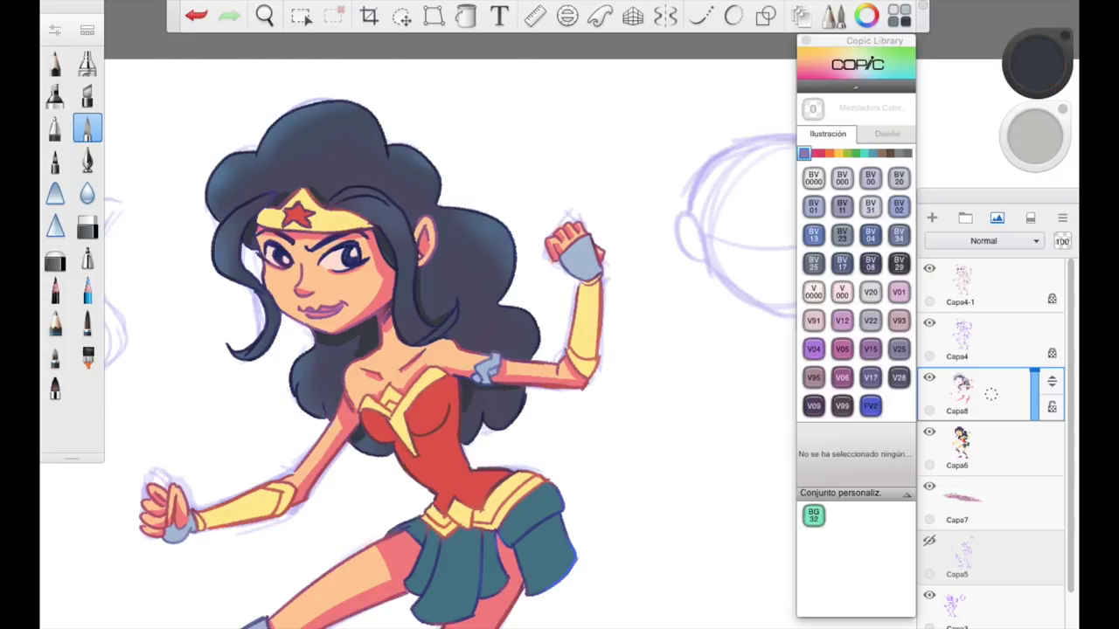
Shade the yellow chest emblem and bracers with a salmon-orange tone based on Copic YR02
left_click(870, 204)
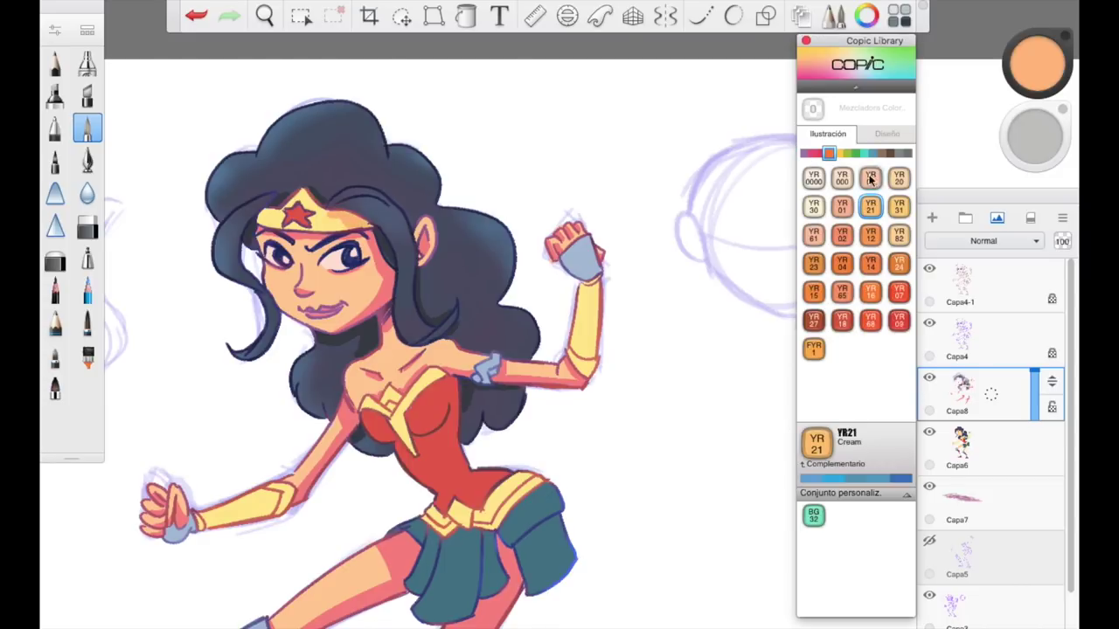
left_click(841, 234)
left_click(842, 234)
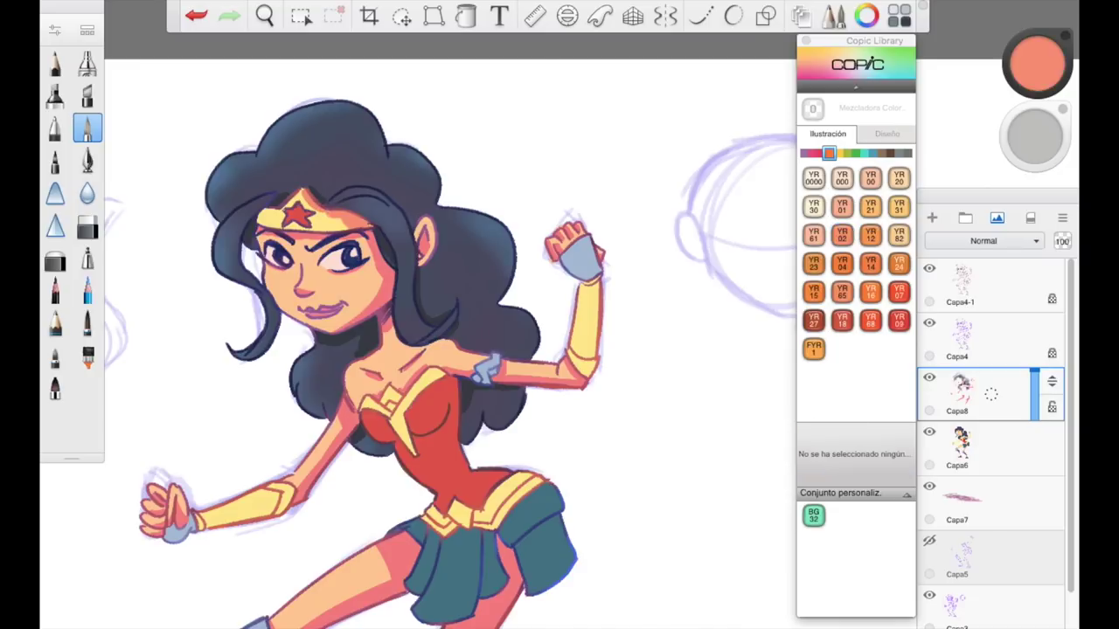
left_click_drag(404, 376, 430, 413)
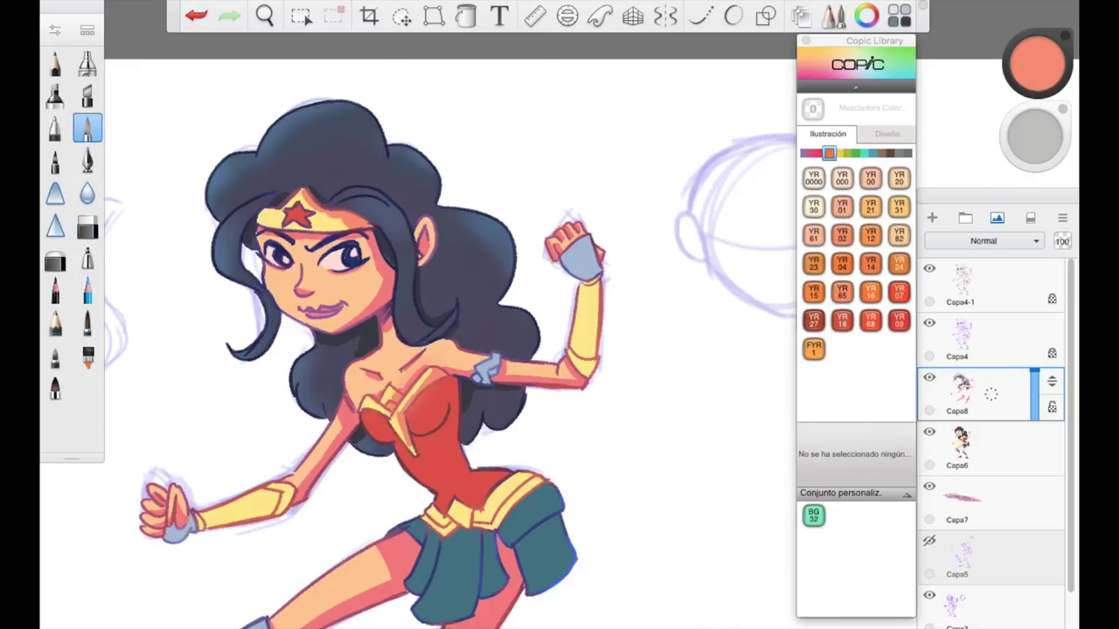
mouse_move(587, 287)
left_mouse_down()
mouse_move(587, 355)
mouse_move(595, 287)
left_mouse_up()
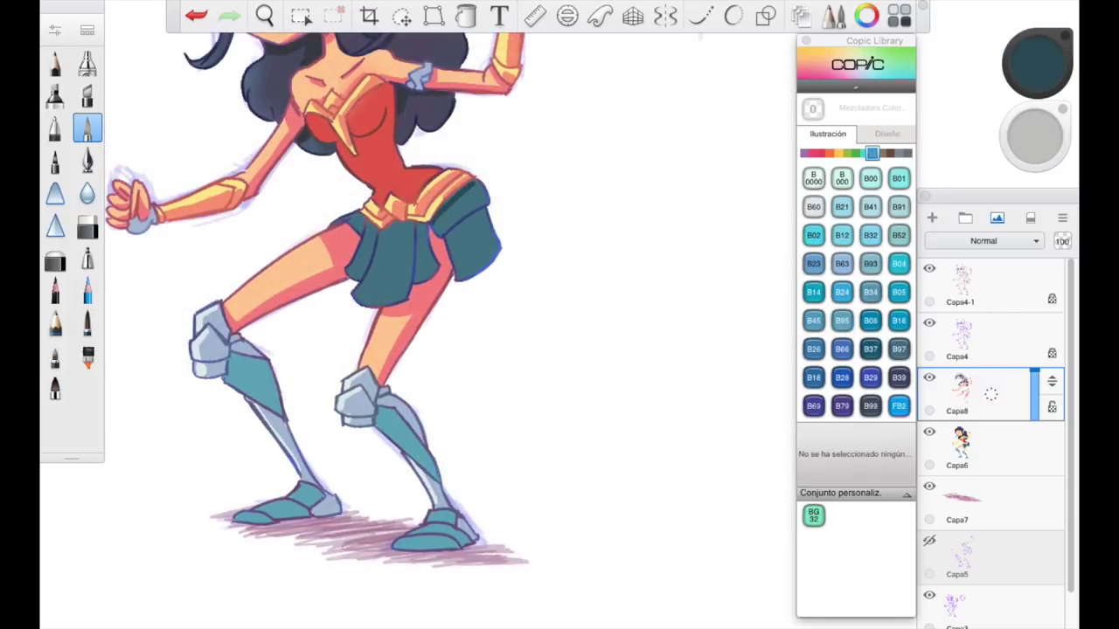
Shade the folds of the teal skirt with a dark teal
left_click_drag(418, 229, 416, 275)
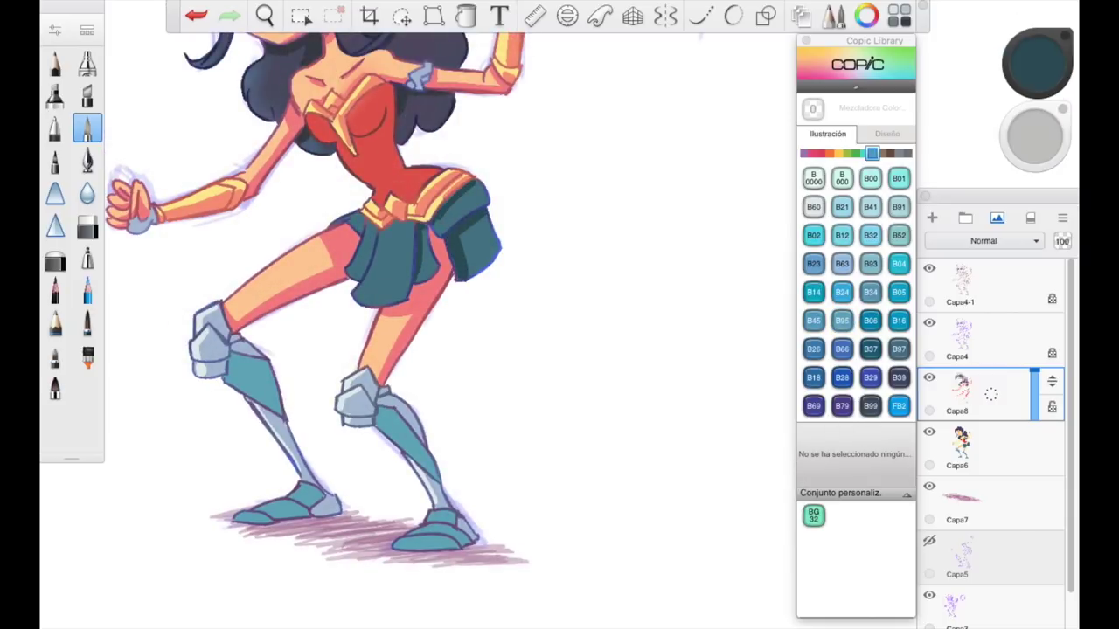
left_click_drag(408, 224, 393, 305)
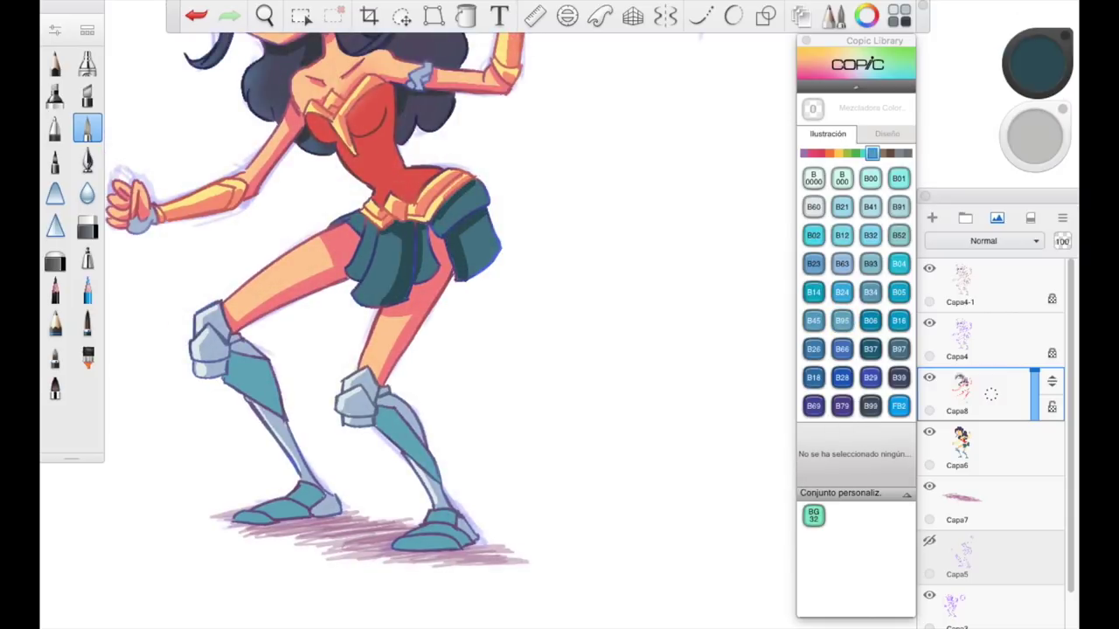
left_click_drag(366, 225, 360, 285)
Shade the teal shin panels and shoes of both boots with a medium teal, trimming the edges with the eraser
left_click_drag(1038, 74, 1038, 54)
left_click_drag(376, 408, 432, 463)
left_click(88, 226)
mouse_move(224, 358)
left_mouse_down()
mouse_move(233, 385)
mouse_move(267, 369)
mouse_move(276, 402)
left_mouse_up()
left_click(88, 128)
left_click_drag(255, 371, 282, 413)
mouse_move(306, 489)
left_mouse_down()
mouse_move(322, 507)
mouse_move(269, 516)
left_mouse_up()
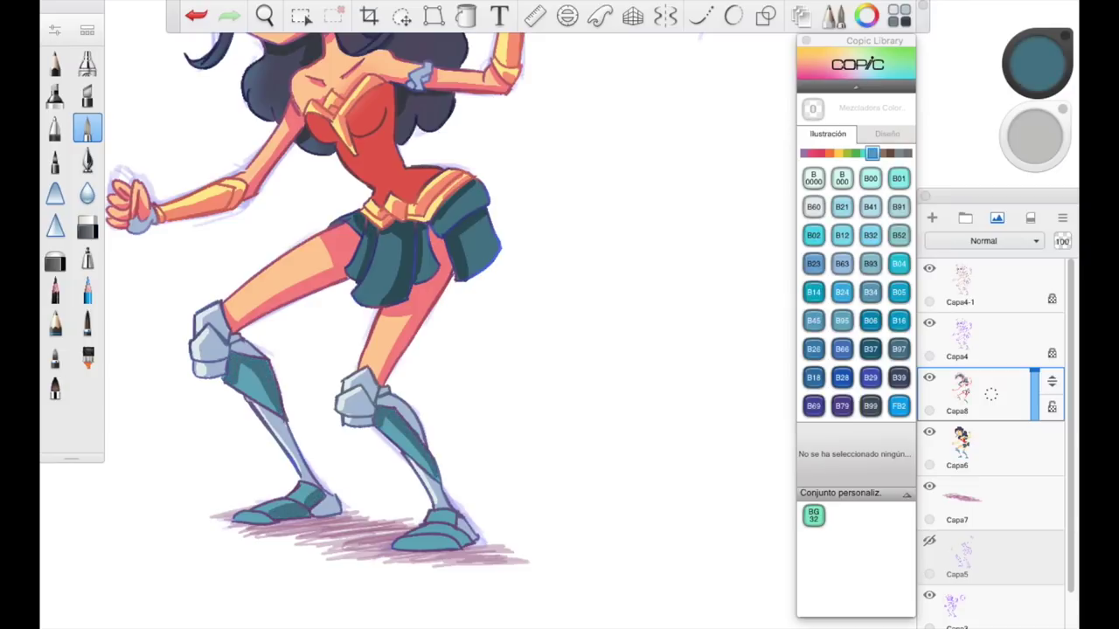
mouse_move(424, 547)
left_mouse_down()
mouse_move(457, 535)
mouse_move(467, 543)
mouse_move(444, 512)
left_mouse_up()
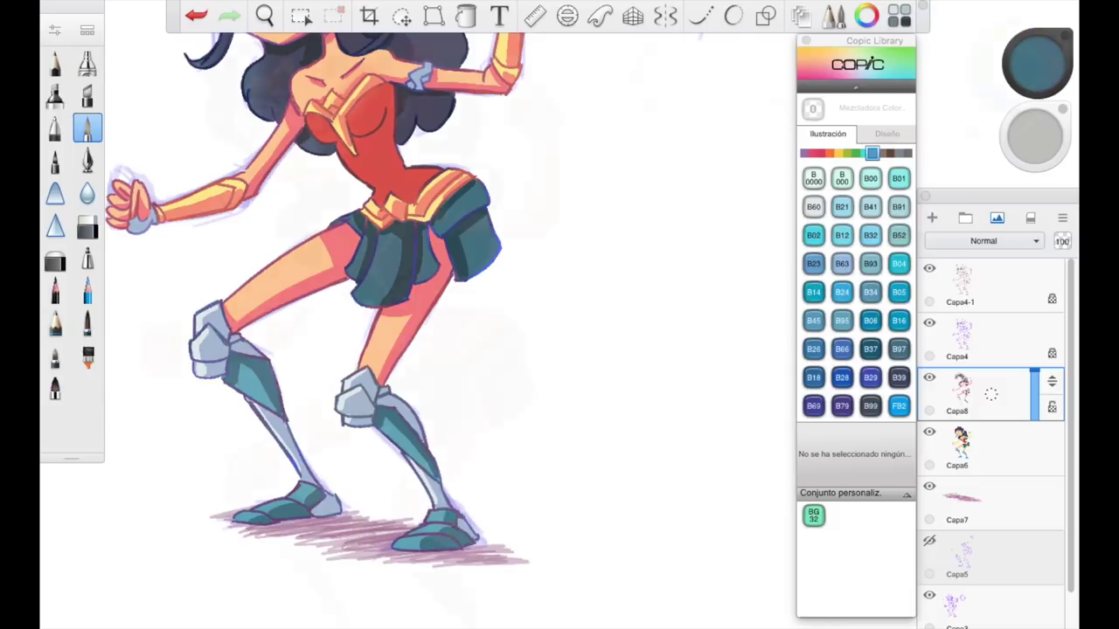
Shade the blue-grey hand guards and the armband with a medium blue
scroll(350, 350, "up", 5)
left_click(1036, 63)
left_click(1023, 66)
left_click_drag(533, 103, 554, 137)
left_click_drag(447, 215, 459, 222)
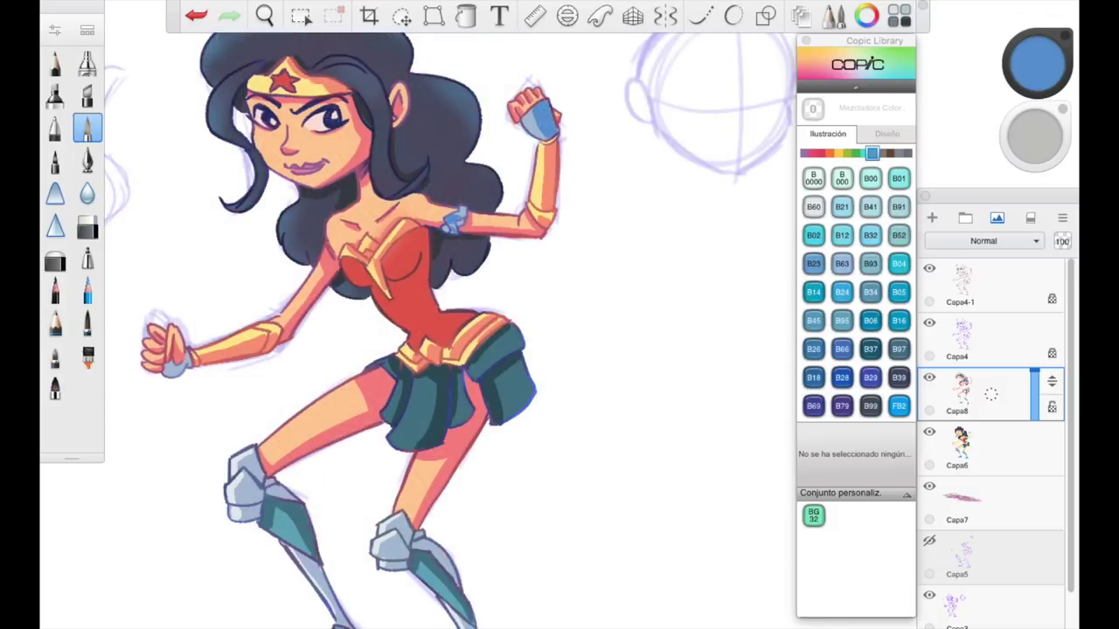
left_click_drag(166, 371, 190, 354)
Shade the red bodice under the bust, along the side and at the waist with Copic R56 Currant
left_click(820, 153)
left_click(842, 320)
left_click_drag(388, 278, 418, 258)
left_click_drag(354, 285, 363, 279)
left_click_drag(470, 317, 445, 342)
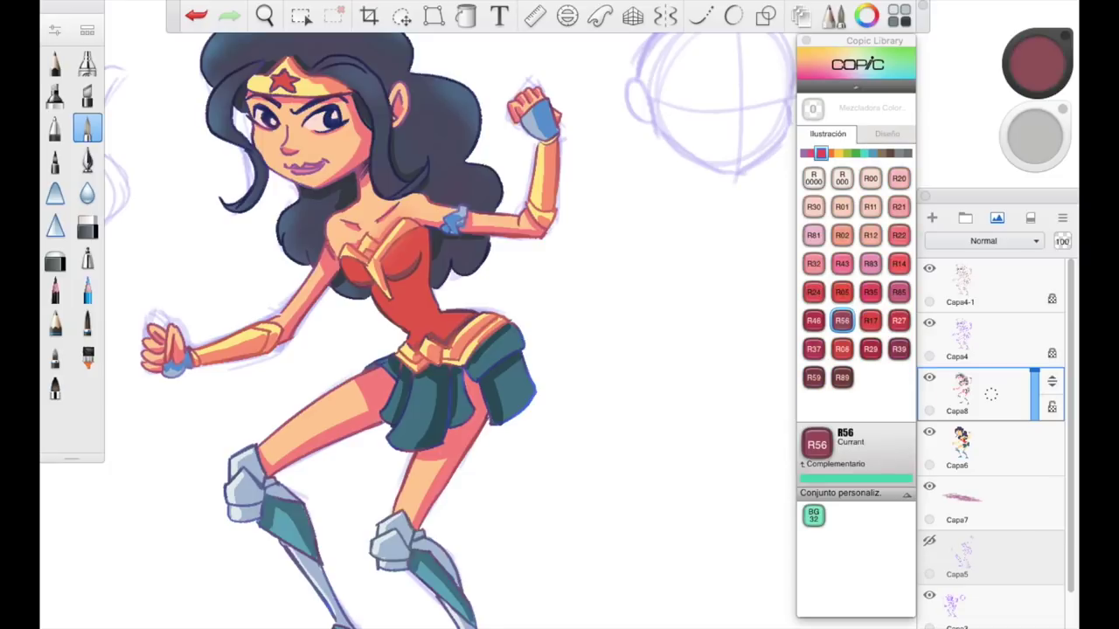
mouse_move(429, 229)
left_mouse_down()
mouse_move(415, 287)
mouse_move(440, 320)
mouse_move(428, 311)
left_mouse_up()
key("e")
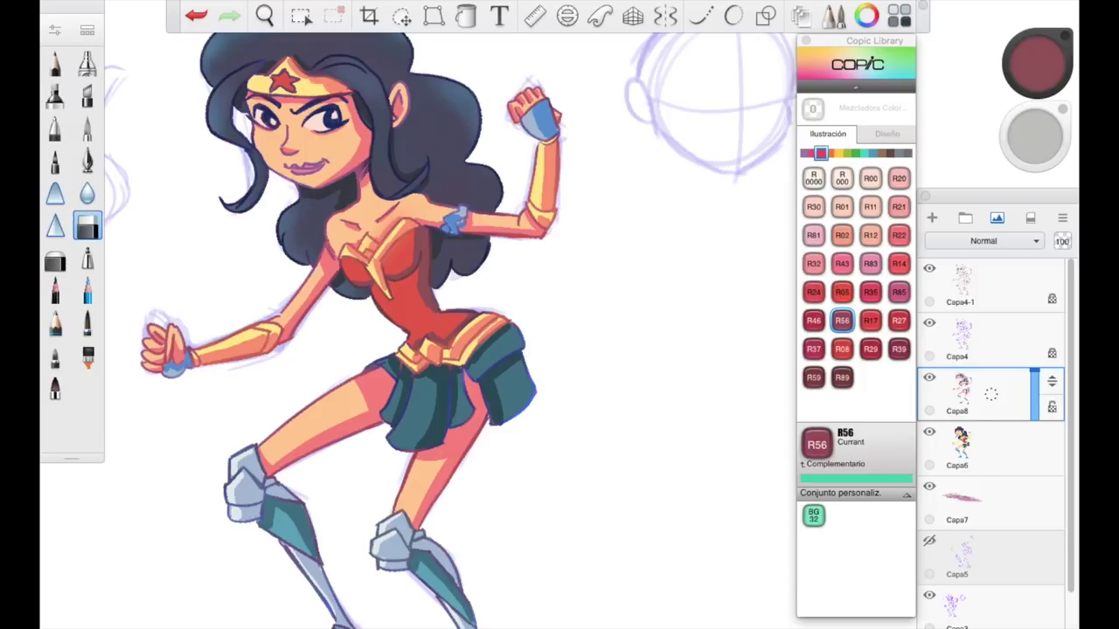
Draw thin pink contour lines down the cups and torso of the red bodice with Copic R43
left_click(842, 263)
left_click(86, 129)
left_click_drag(405, 249, 389, 279)
left_click_drag(363, 261, 354, 283)
left_click_drag(429, 278, 433, 324)
left_click_drag(411, 284, 419, 325)
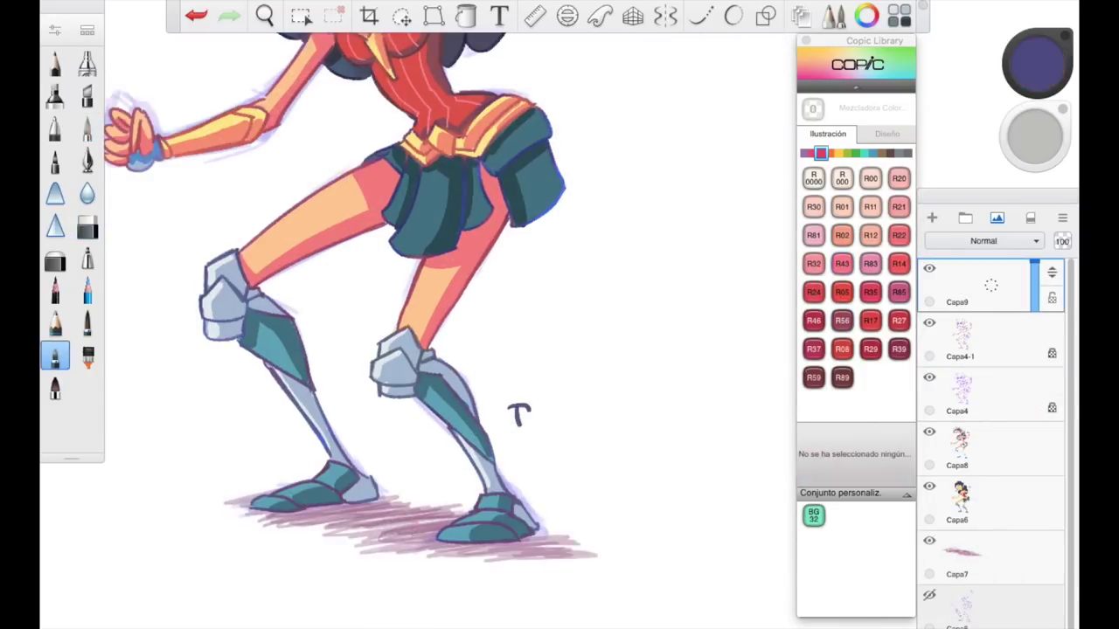
Letter the artist's signature in dark violet beside the boots, enclosed in a speech balloon, on the top layer
mouse_move(521, 409)
left_mouse_down()
mouse_move(551, 425)
mouse_move(518, 448)
mouse_move(559, 444)
left_mouse_up()
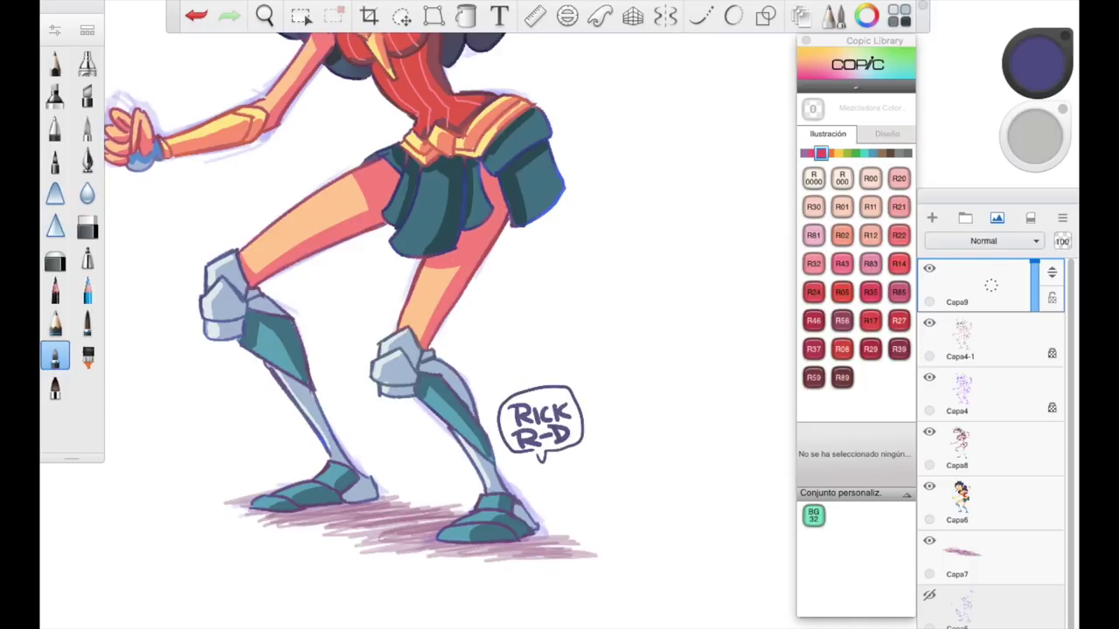